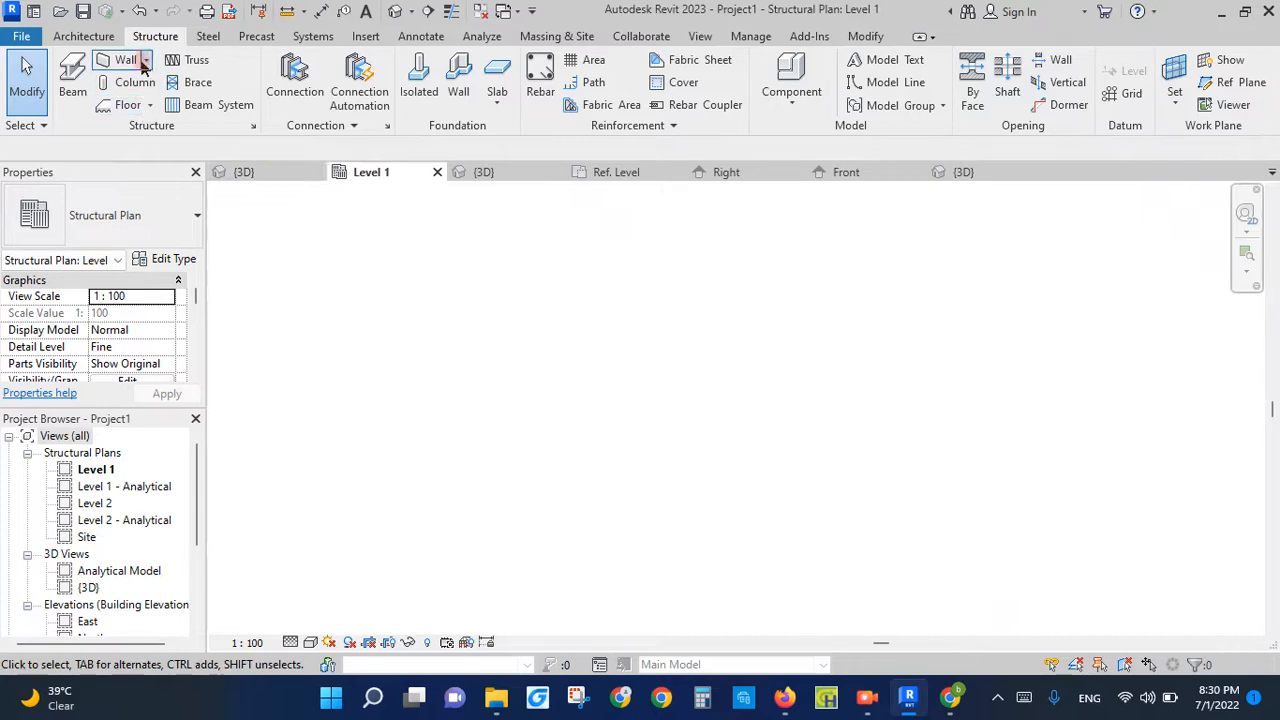
Create a rectangular structural floor about 8300 by 4700 mm on Level 1, using the Generic 1000mm type.
click(149, 105)
click(171, 135)
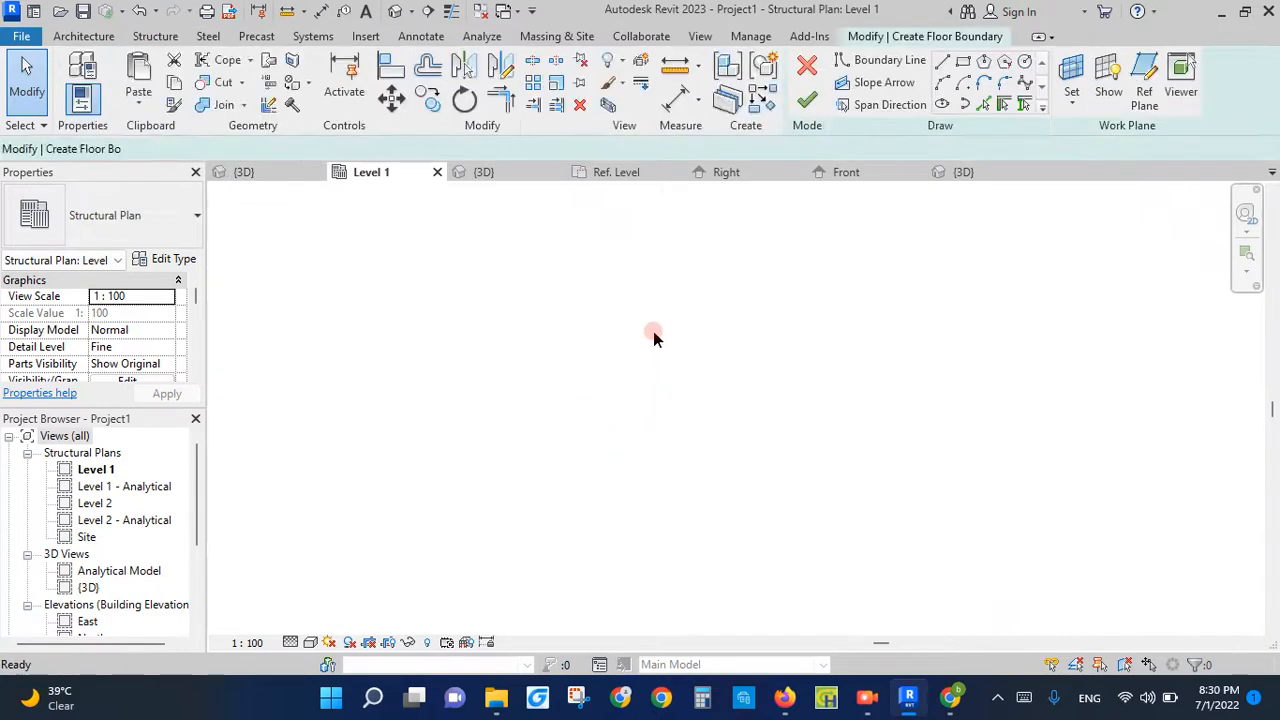
click(963, 61)
click(628, 330)
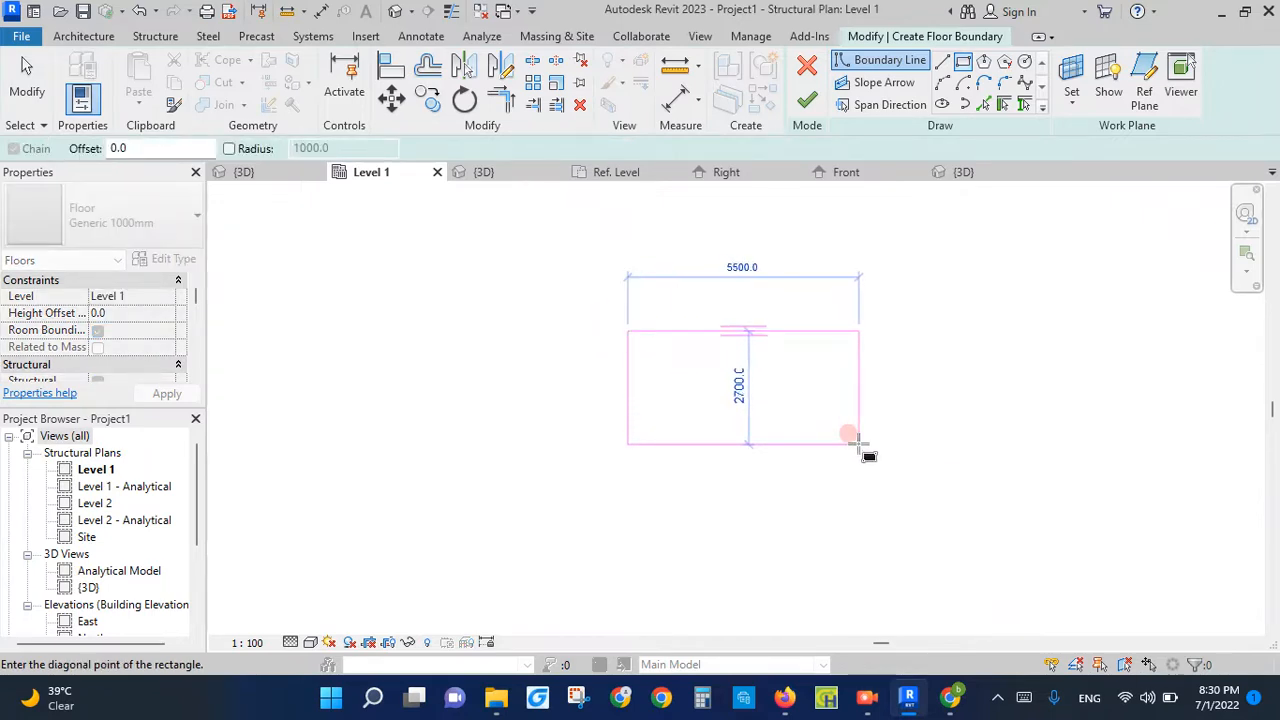
click(977, 528)
click(807, 99)
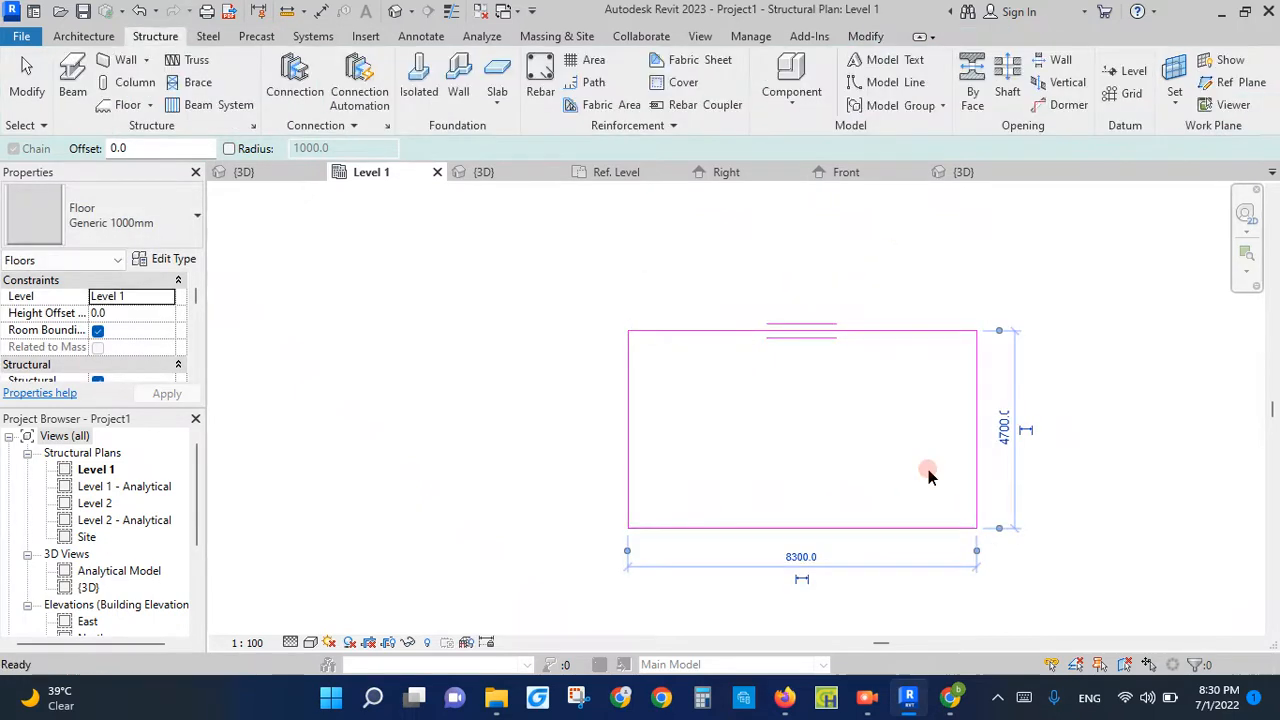
Delete the span direction symbol from the new floor and clear the selection.
click(921, 431)
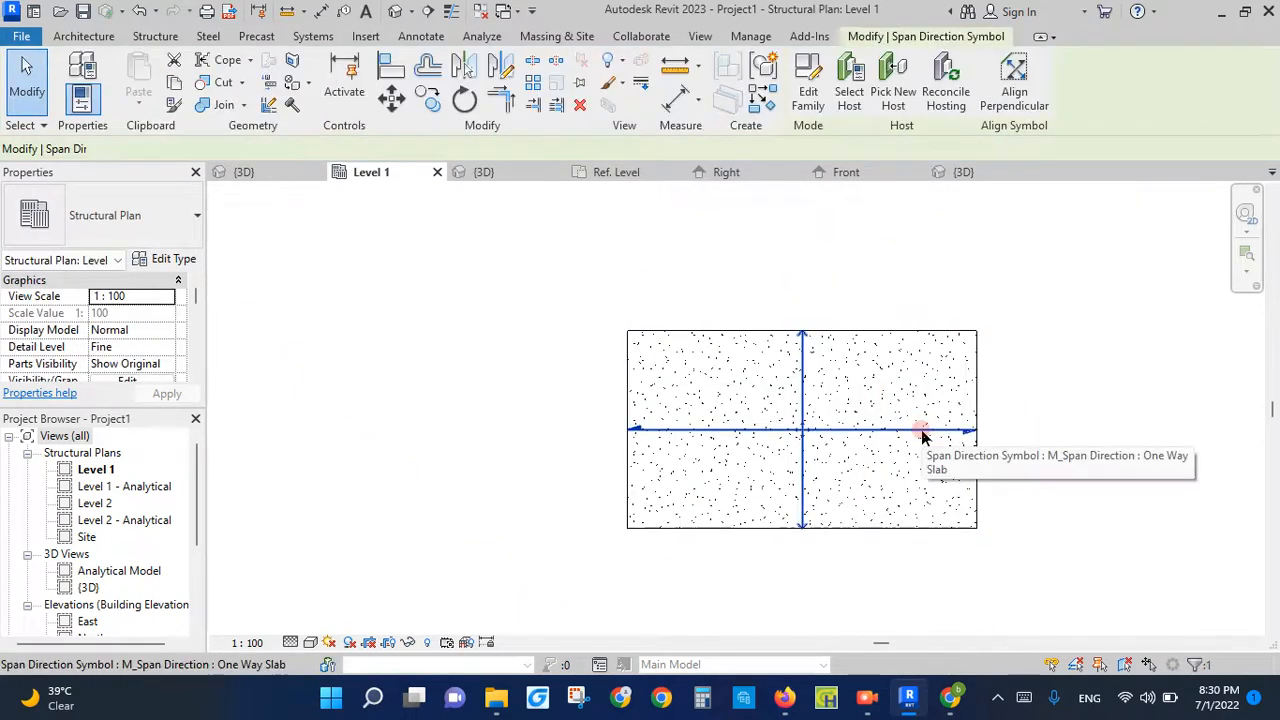
key(Delete)
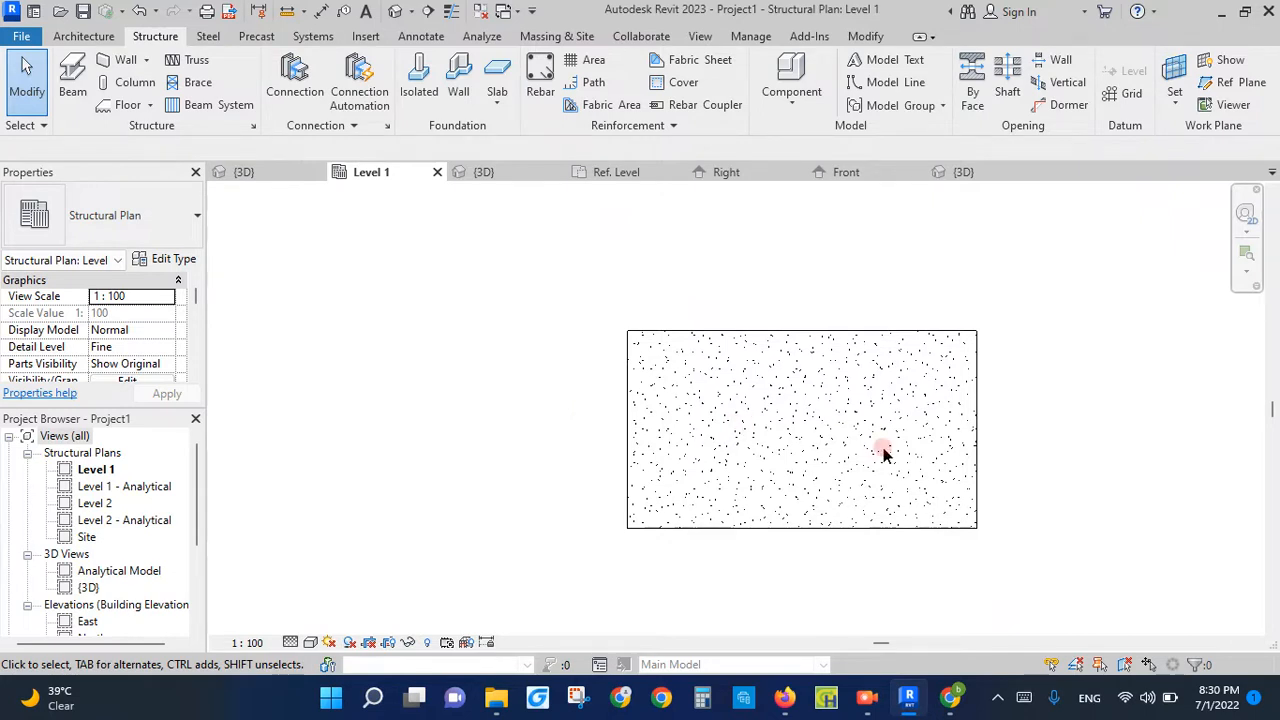
click(972, 393)
click(1034, 404)
Create a new family from the Metric Generic Model line based template in the English templates folder.
click(26, 40)
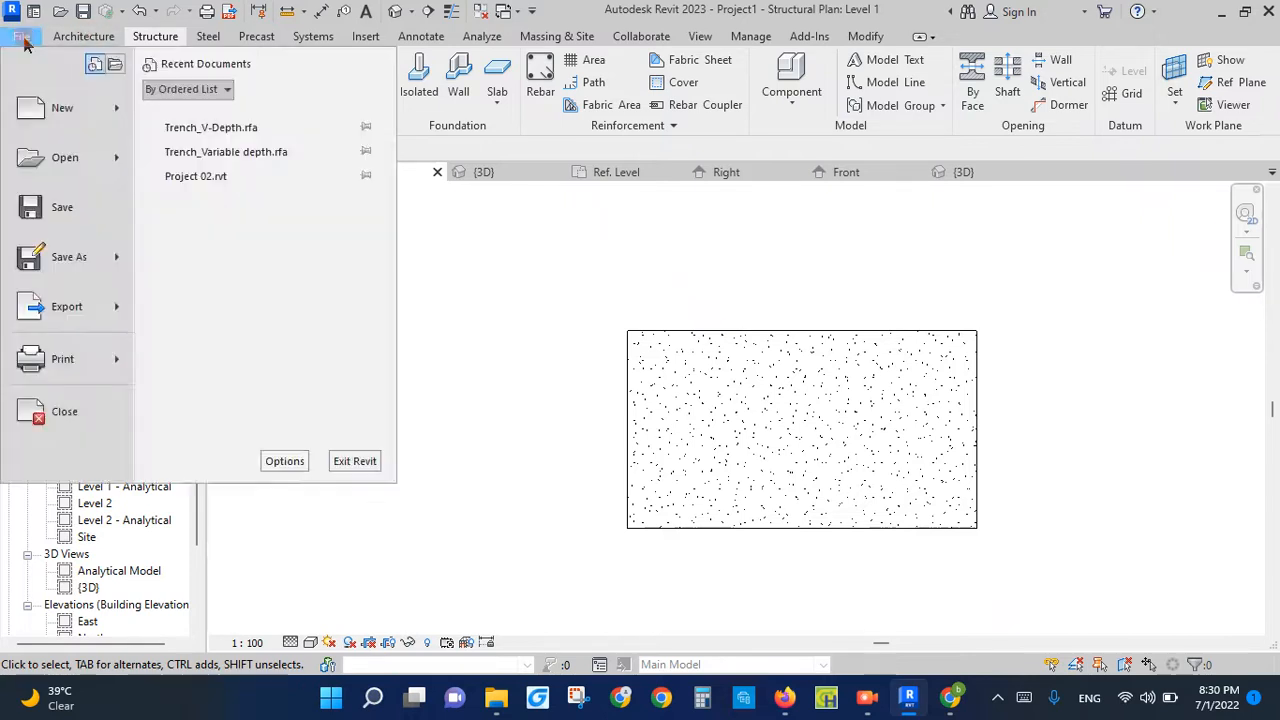
click(112, 108)
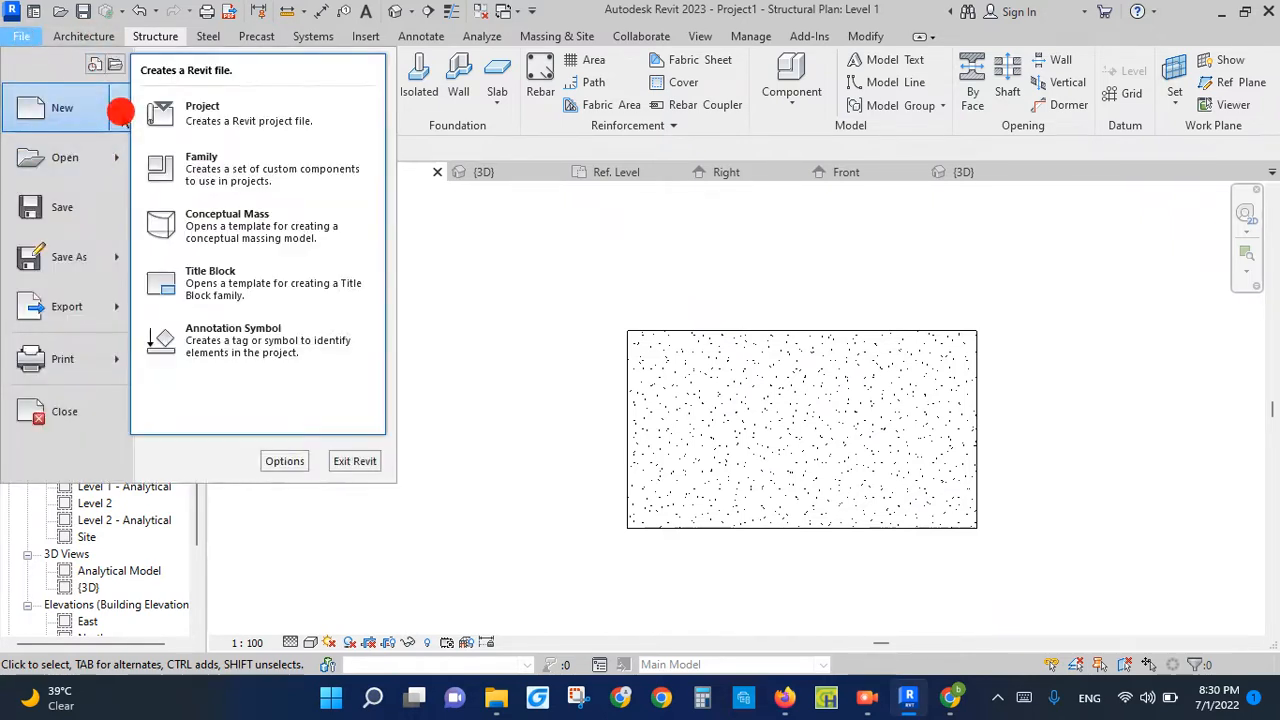
click(270, 168)
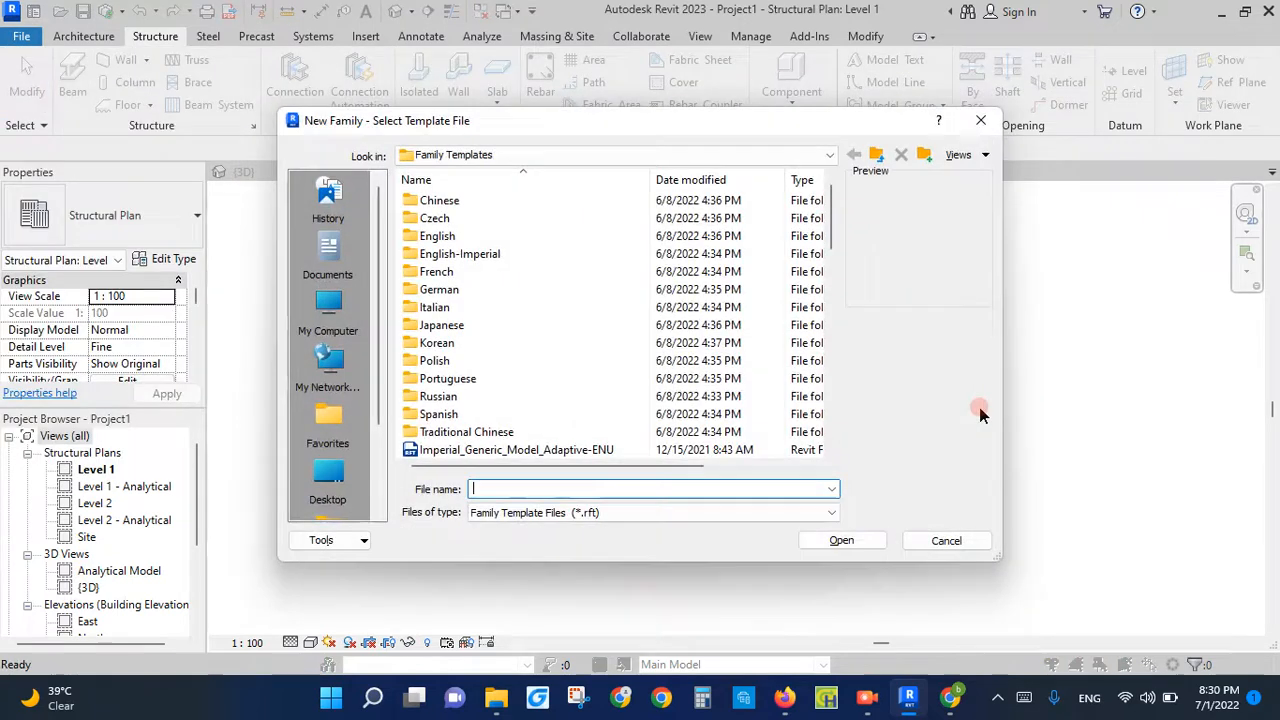
double_click(445, 236)
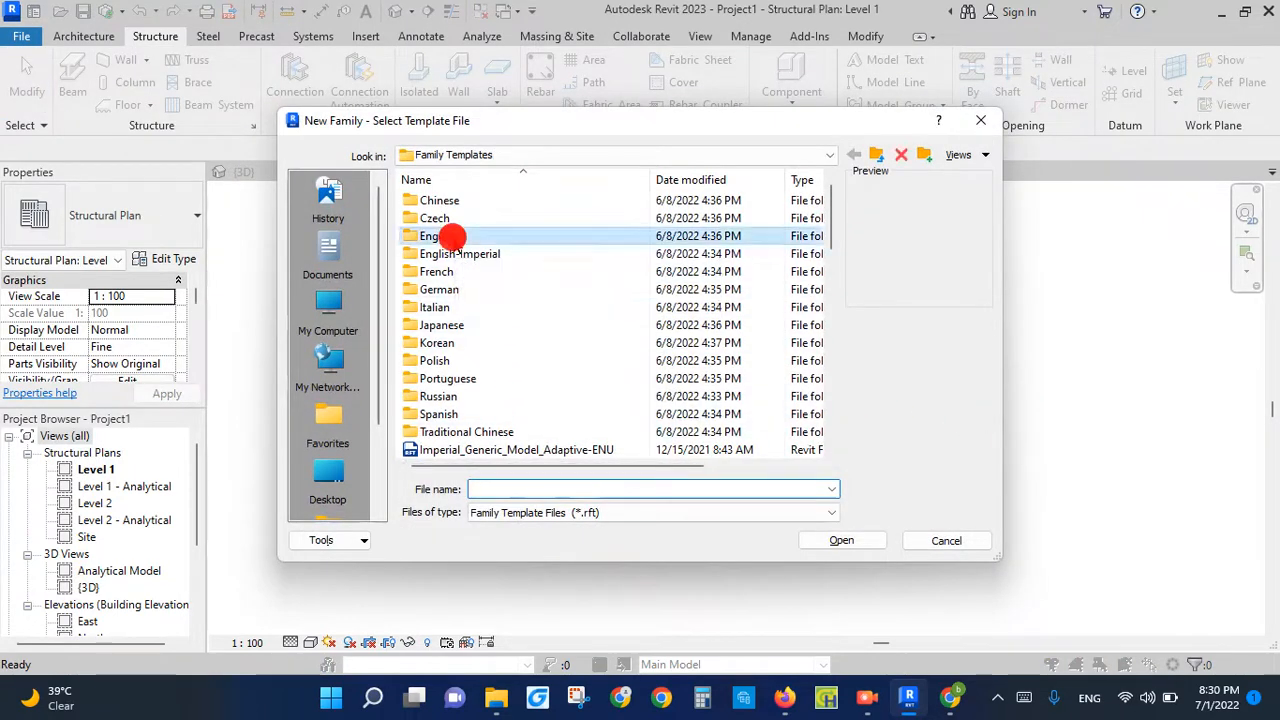
scroll(491, 370, down, 5)
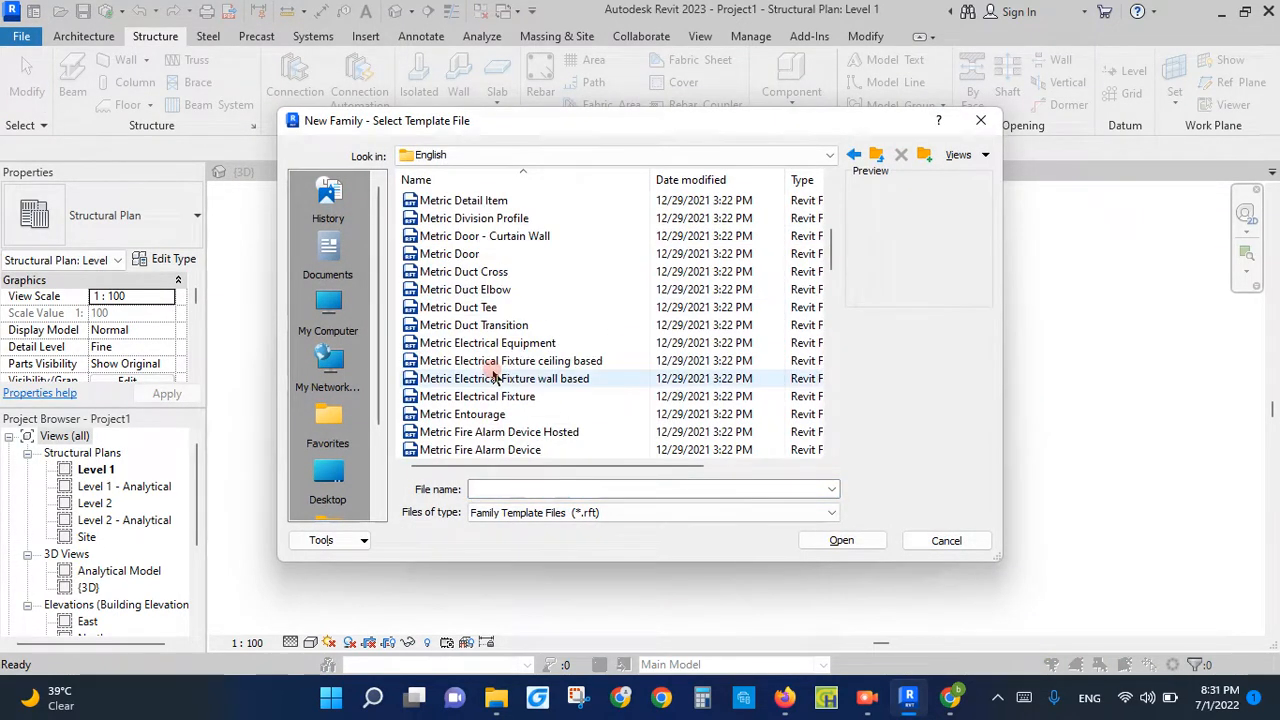
scroll(493, 378, up, 1)
scroll(493, 378, up, 1)
scroll(493, 378, down, 4)
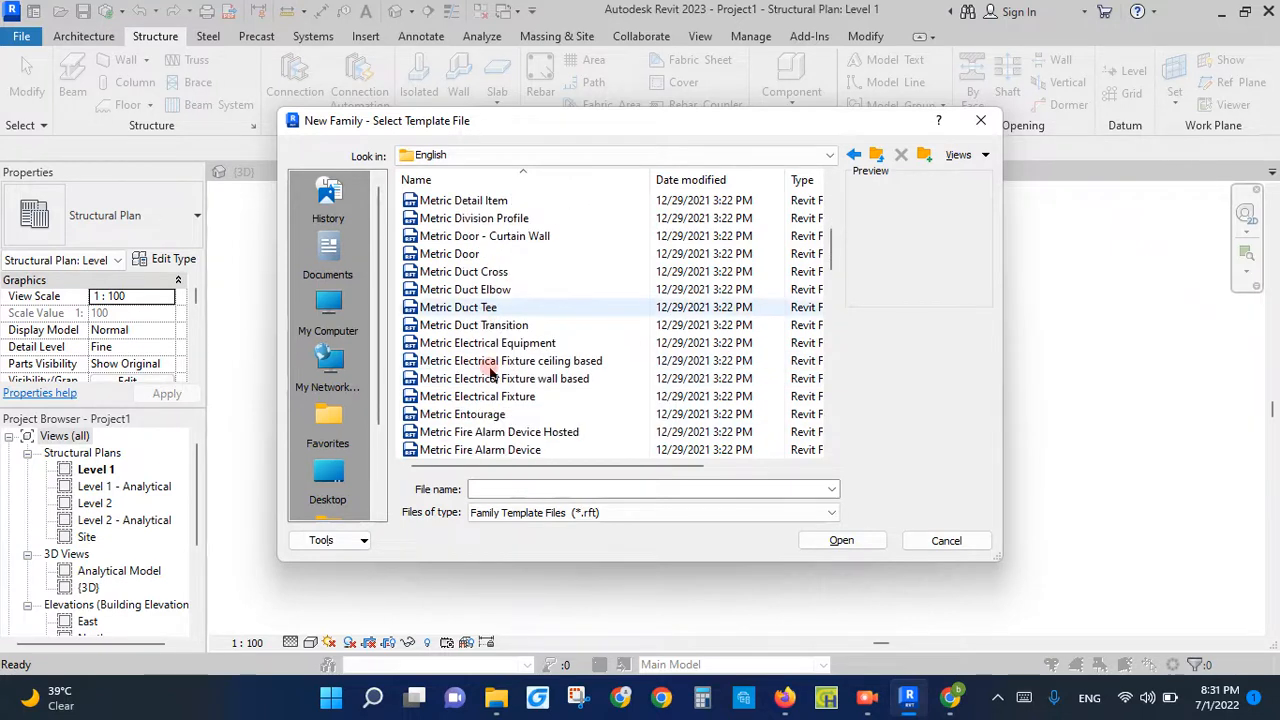
scroll(493, 378, down, 1)
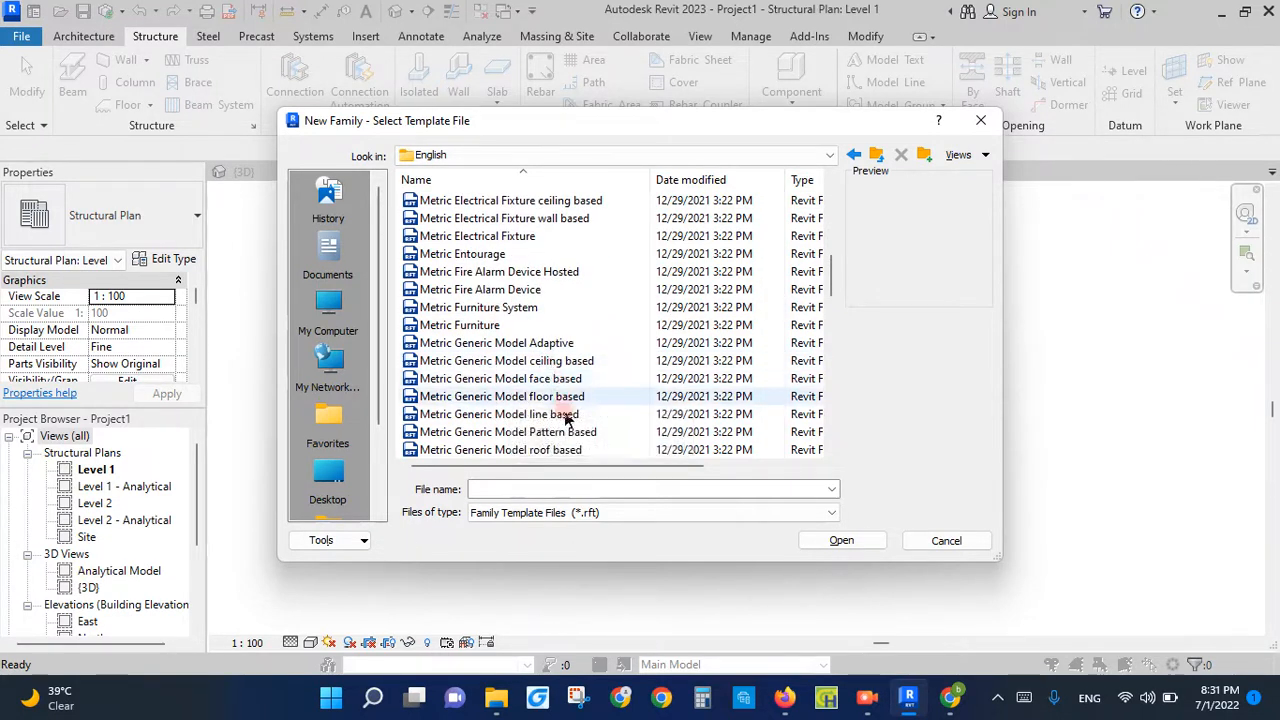
click(543, 416)
click(845, 540)
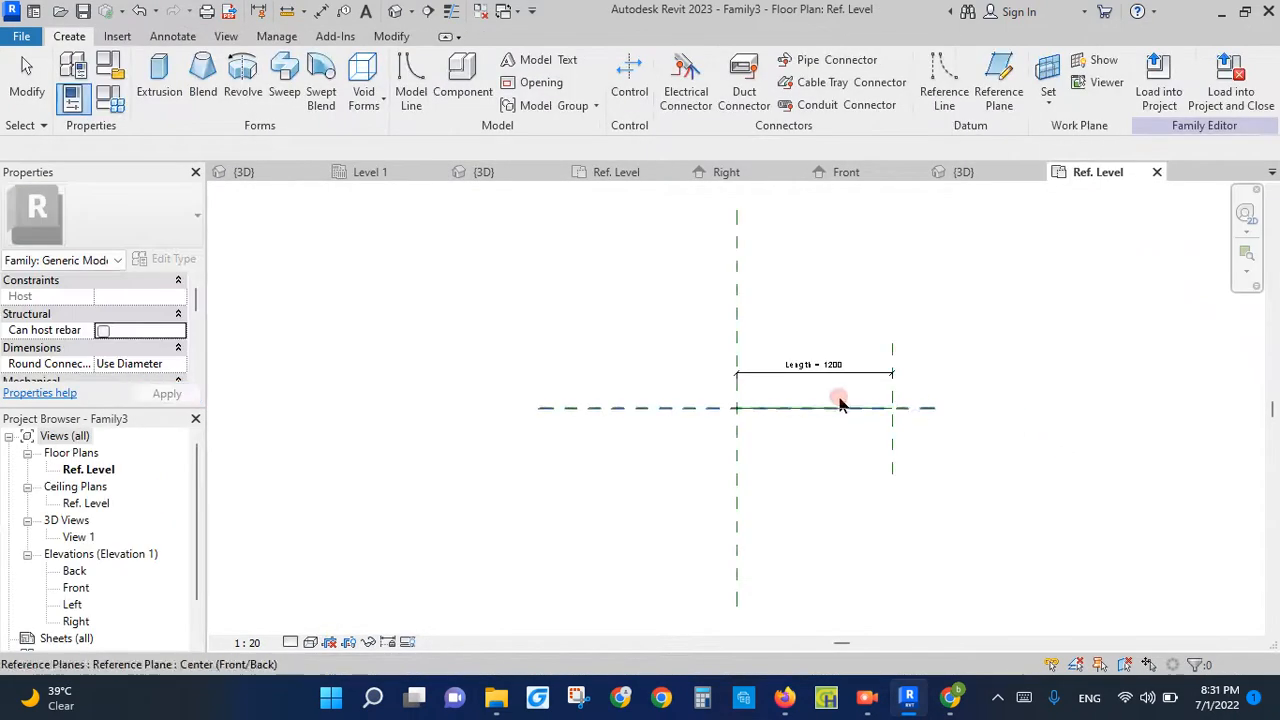
Move the Right reference plane outward so the reference line's Length is about 2900 mm.
click(846, 409)
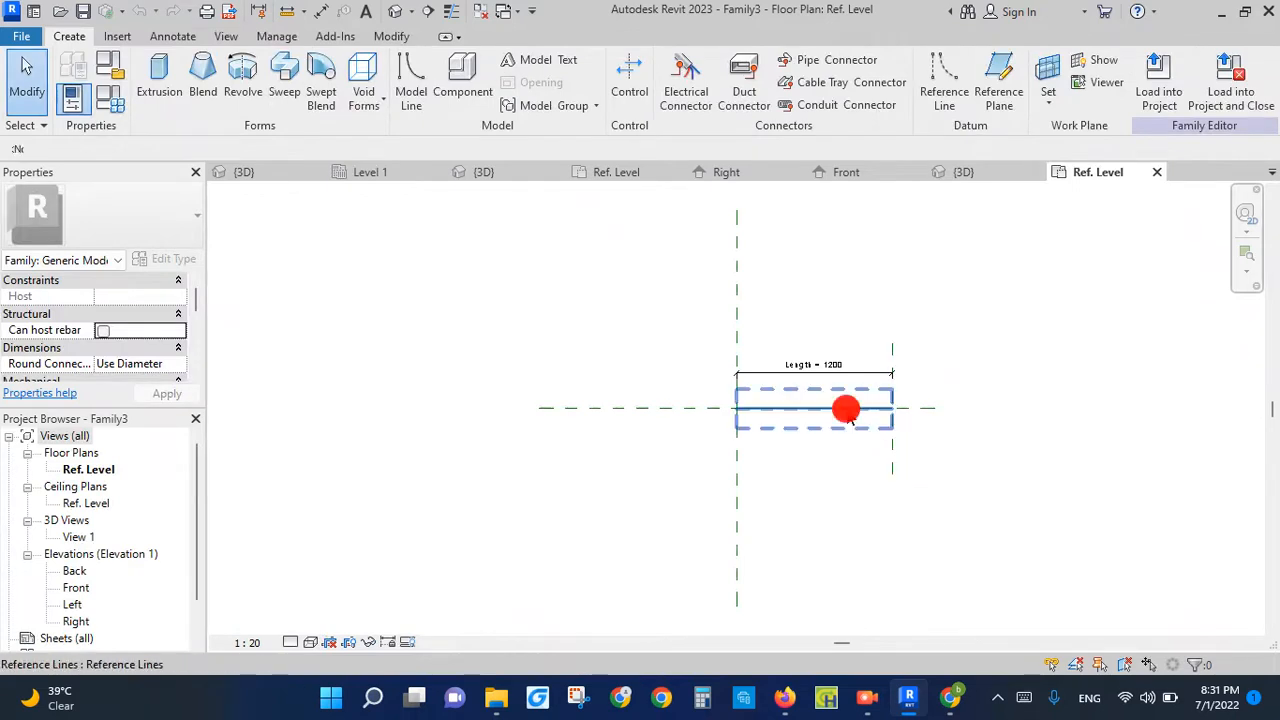
drag(893, 458, 1113, 427)
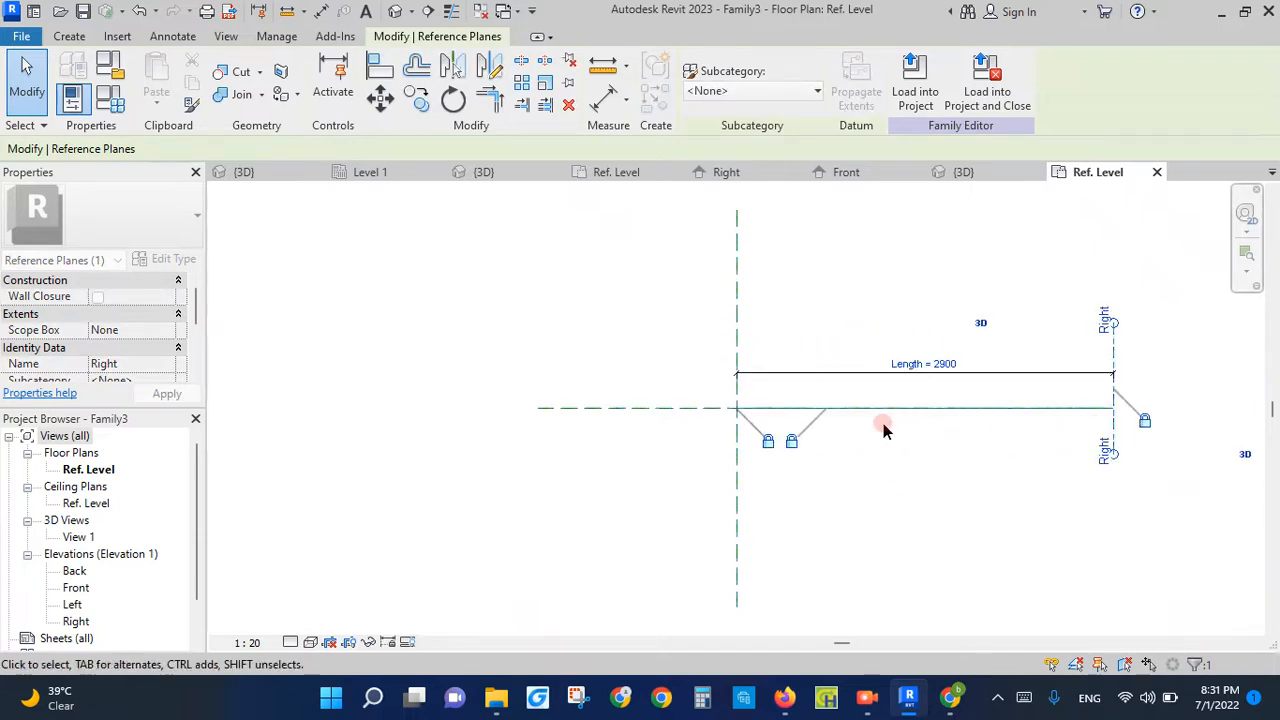
click(910, 495)
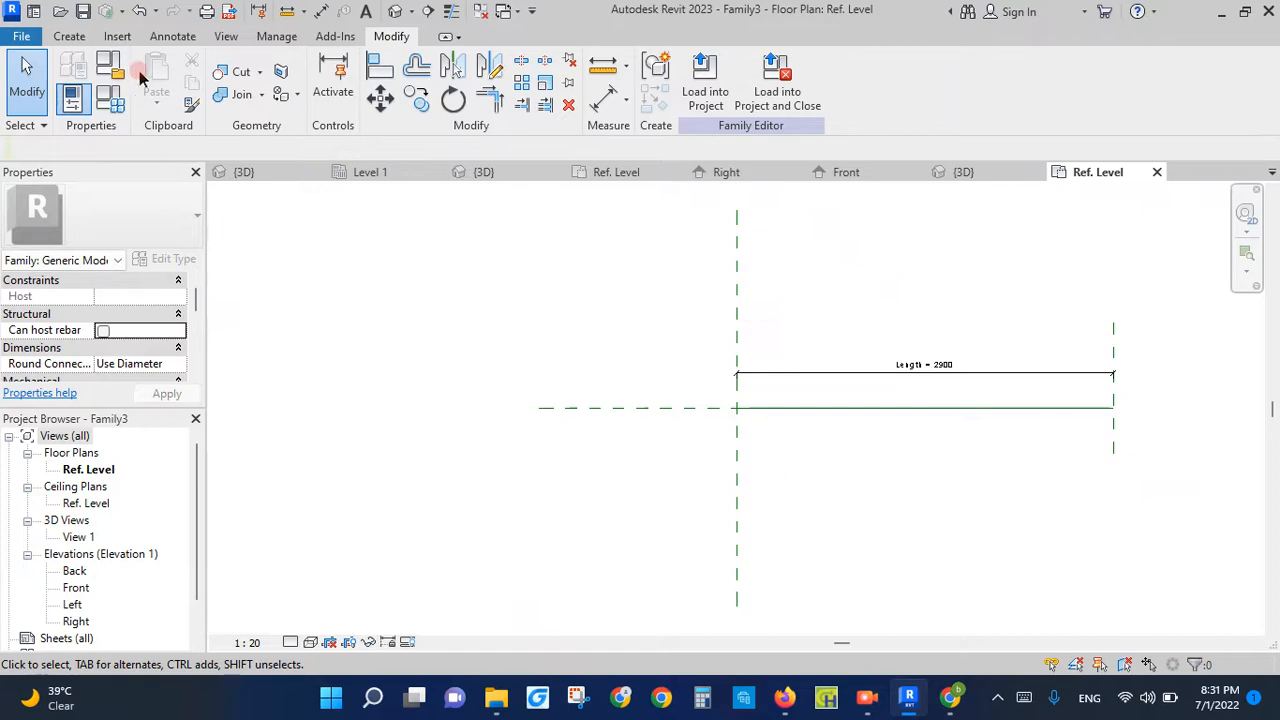
Start a void swept blend and define its path by picking the horizontal reference line.
click(70, 36)
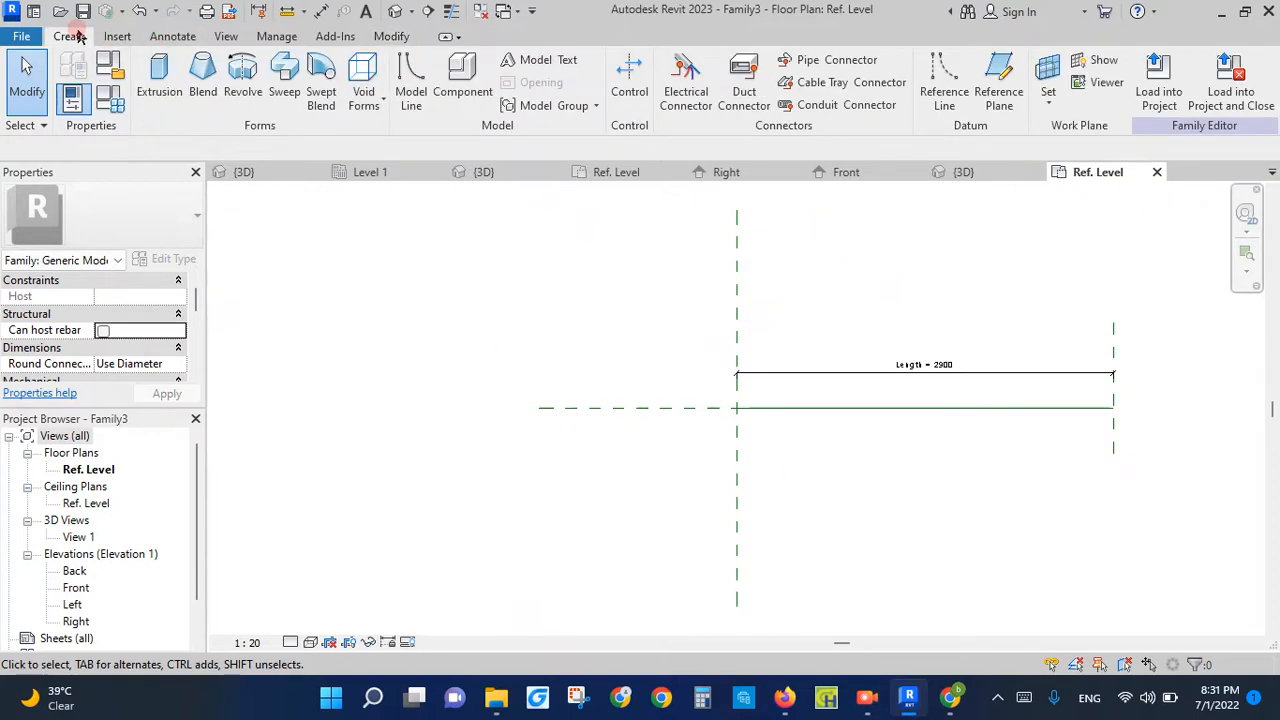
click(372, 98)
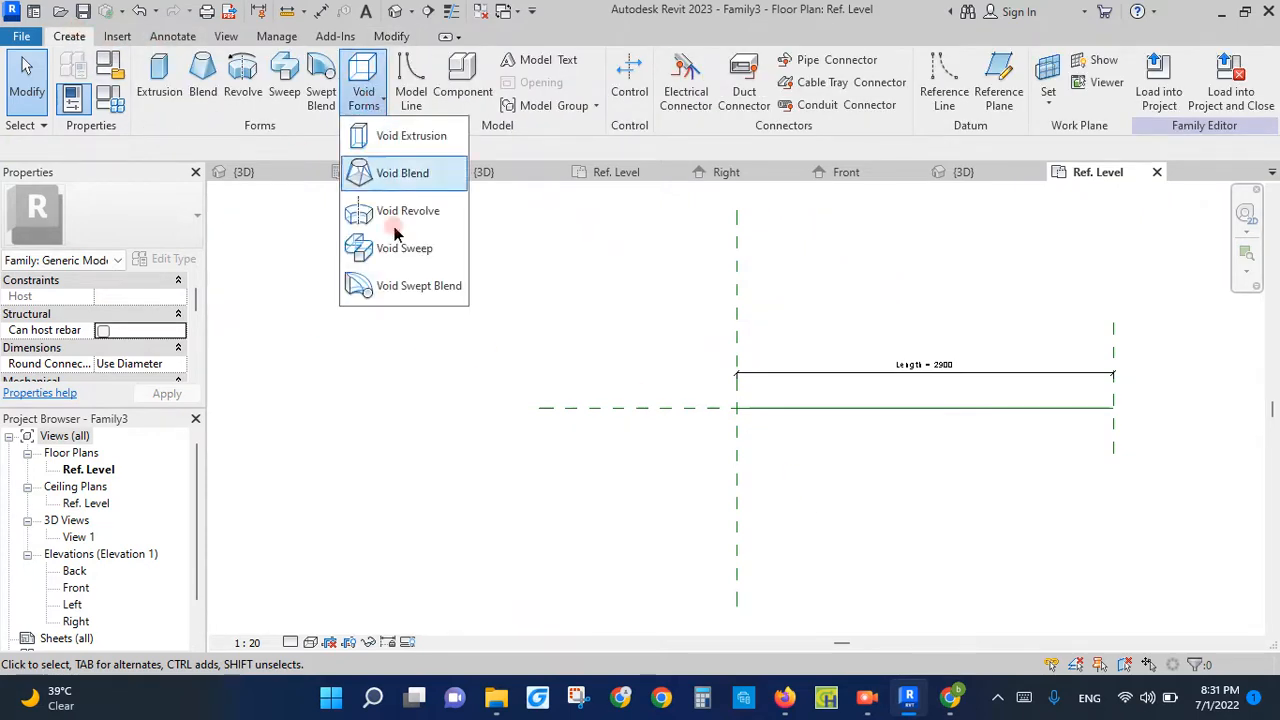
click(413, 287)
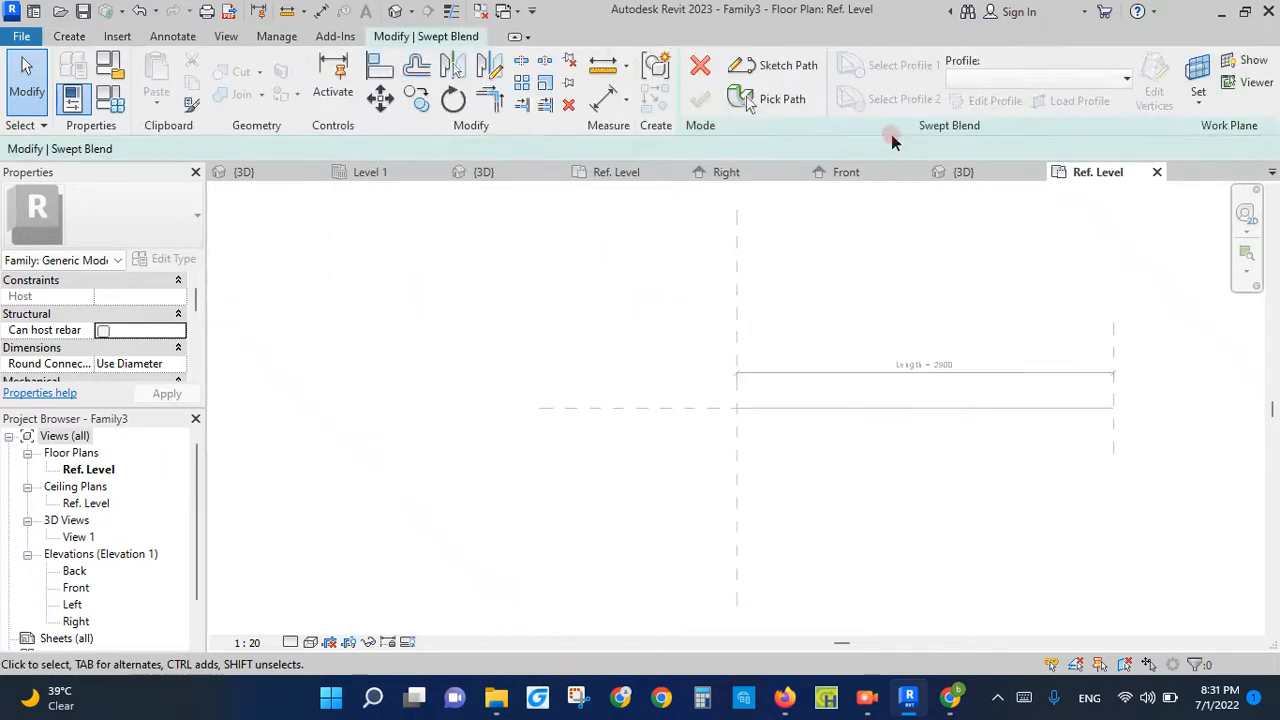
click(775, 99)
click(810, 409)
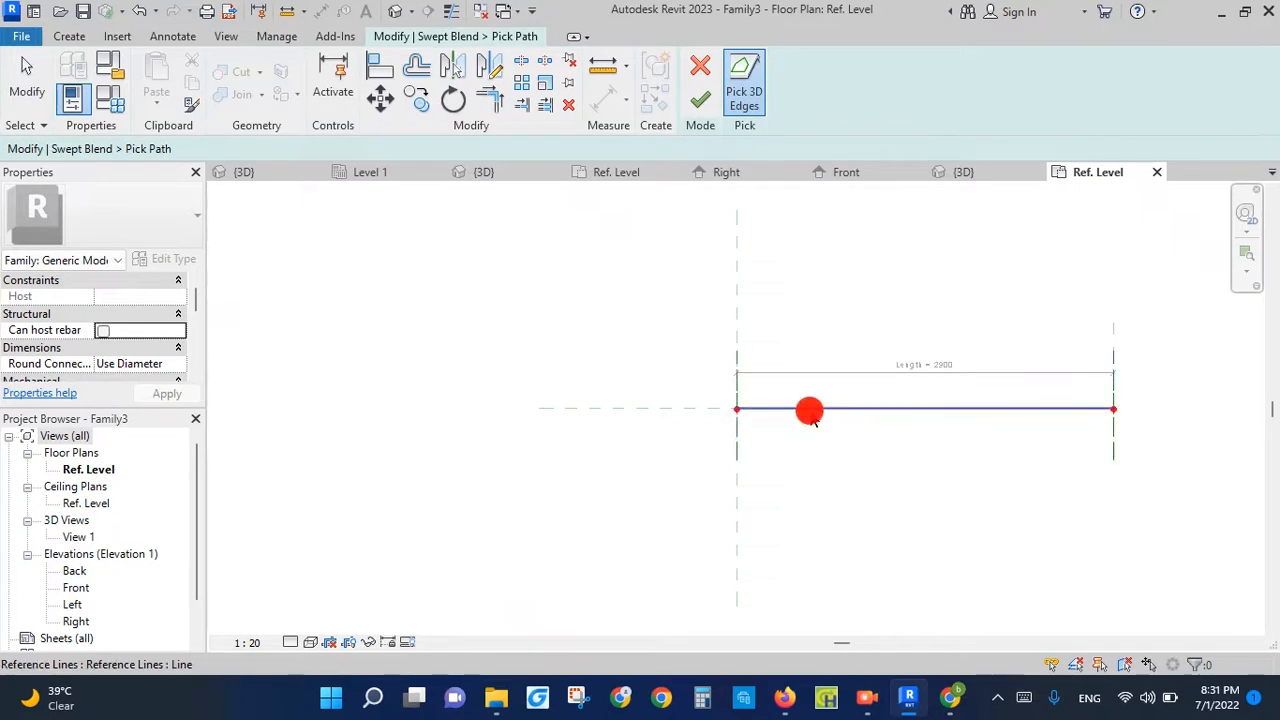
click(702, 102)
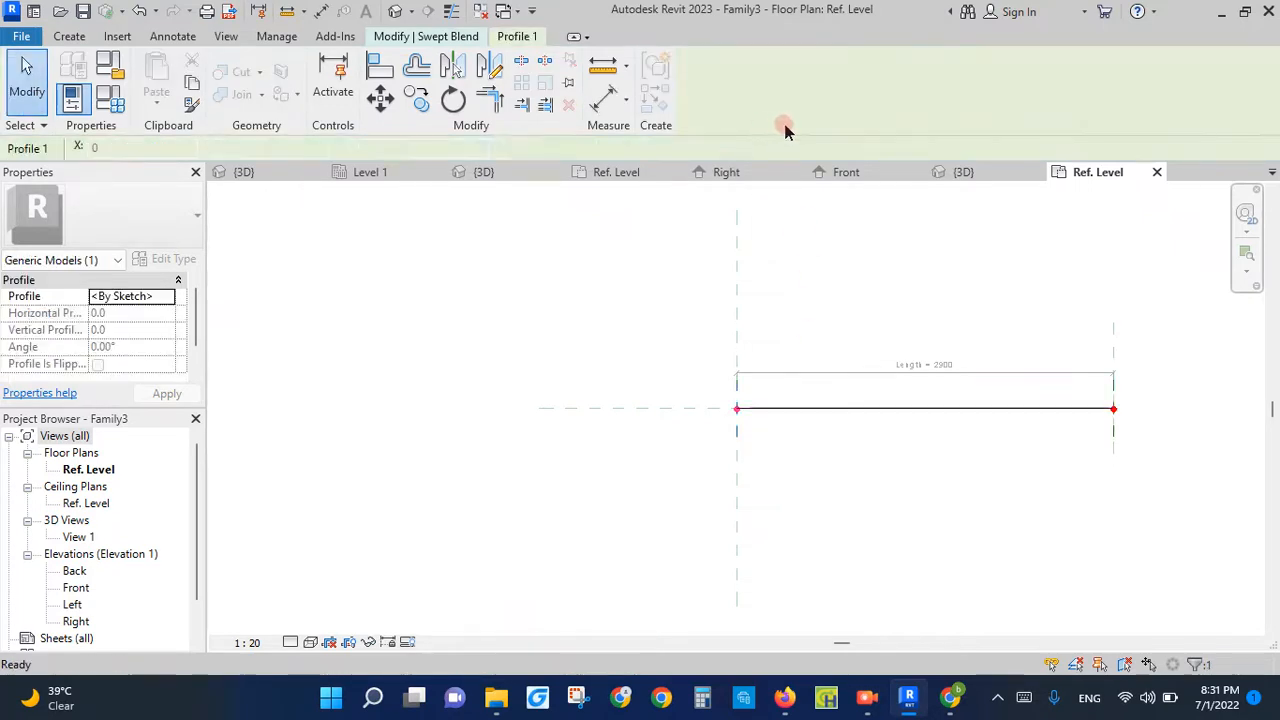
Sketch Profile 1 in the Right elevation as a rectangle about 900 by 800 mm, starting from the path point and extending below Ref. Level.
click(413, 37)
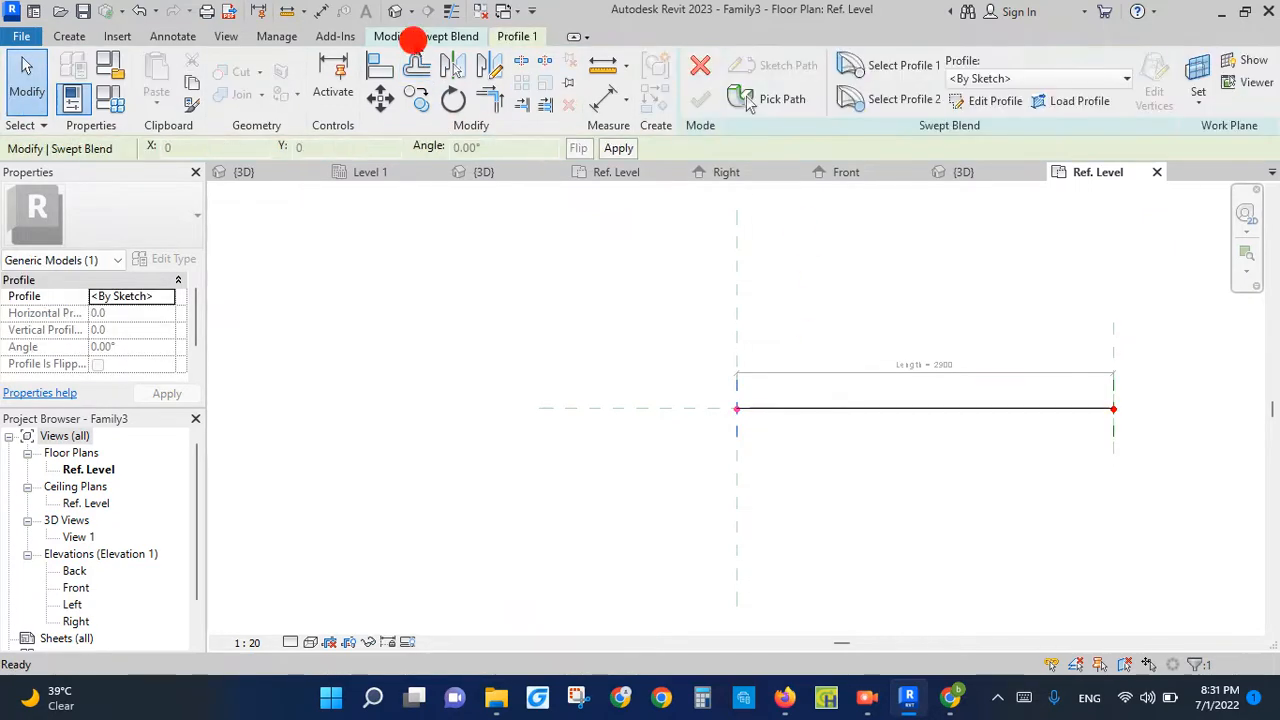
click(908, 64)
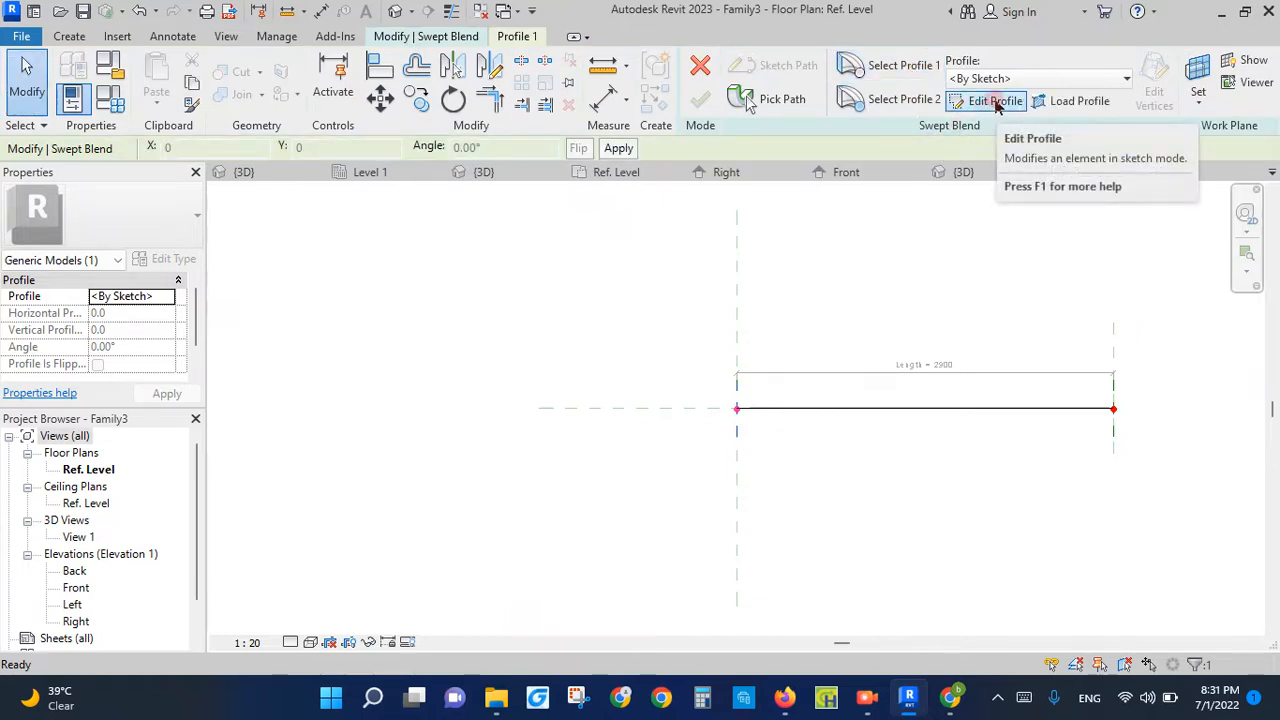
click(995, 101)
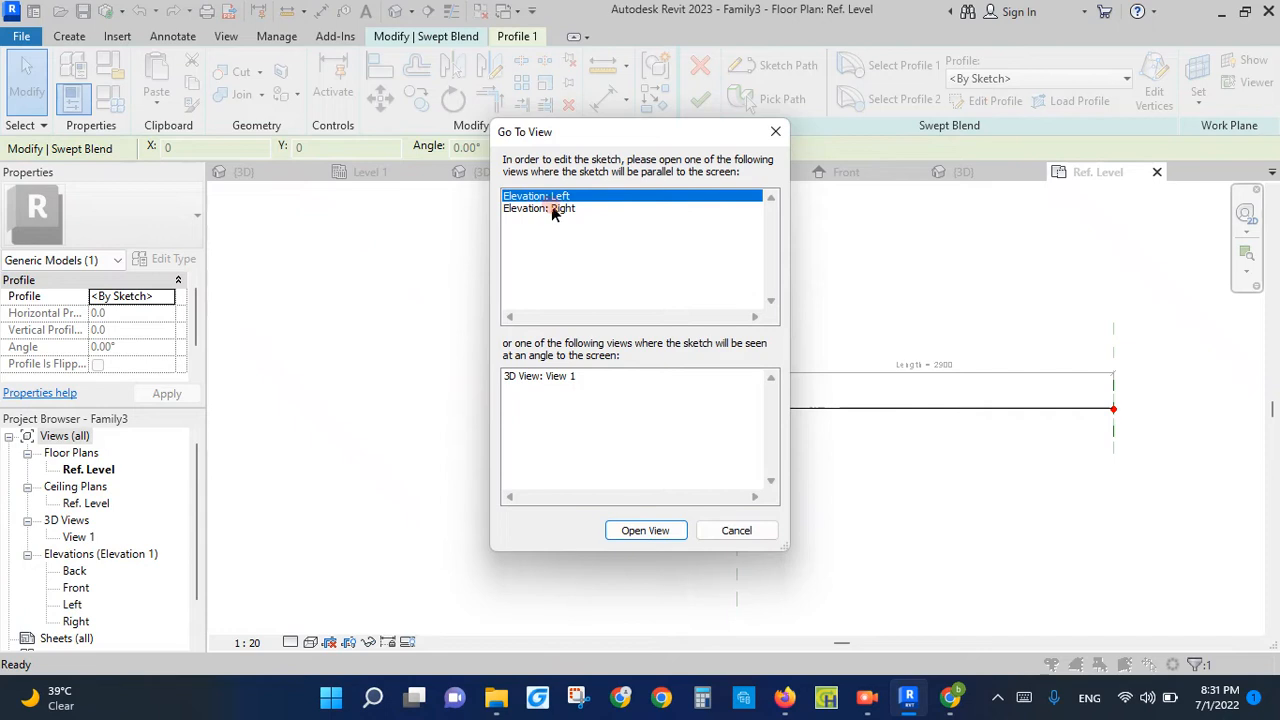
double_click(555, 210)
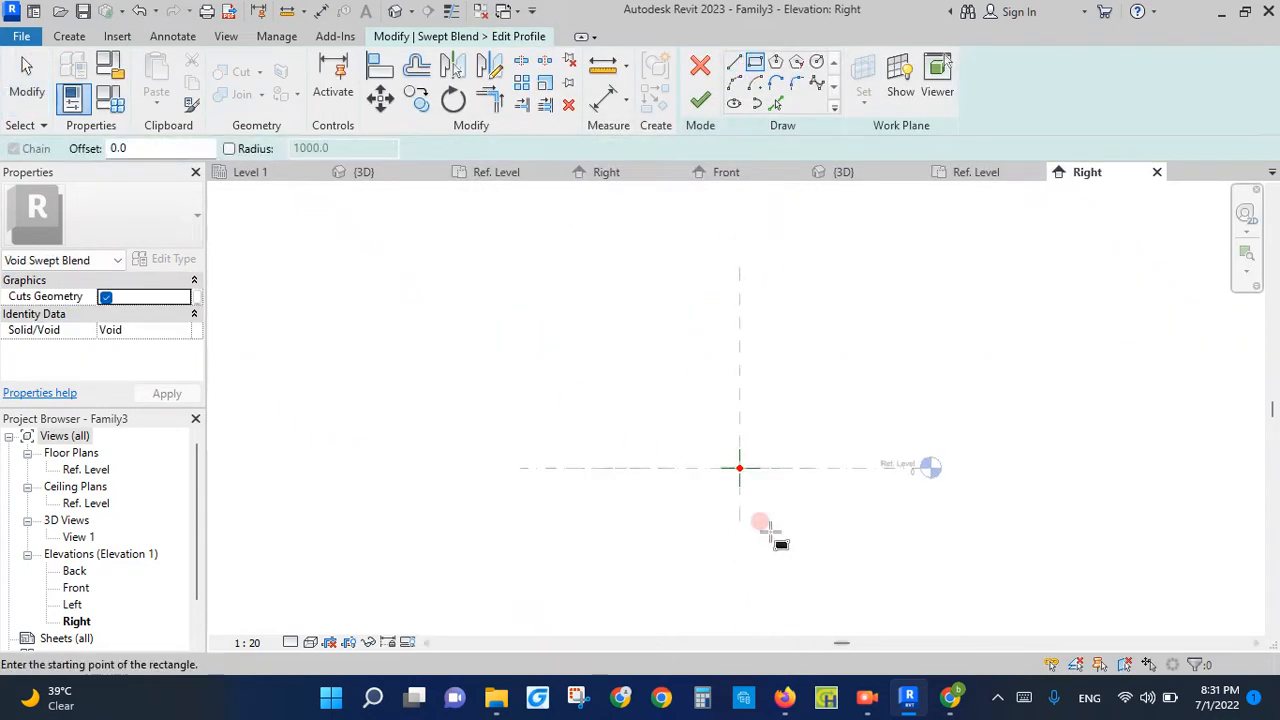
scroll(772, 515, up, 2)
click(720, 443)
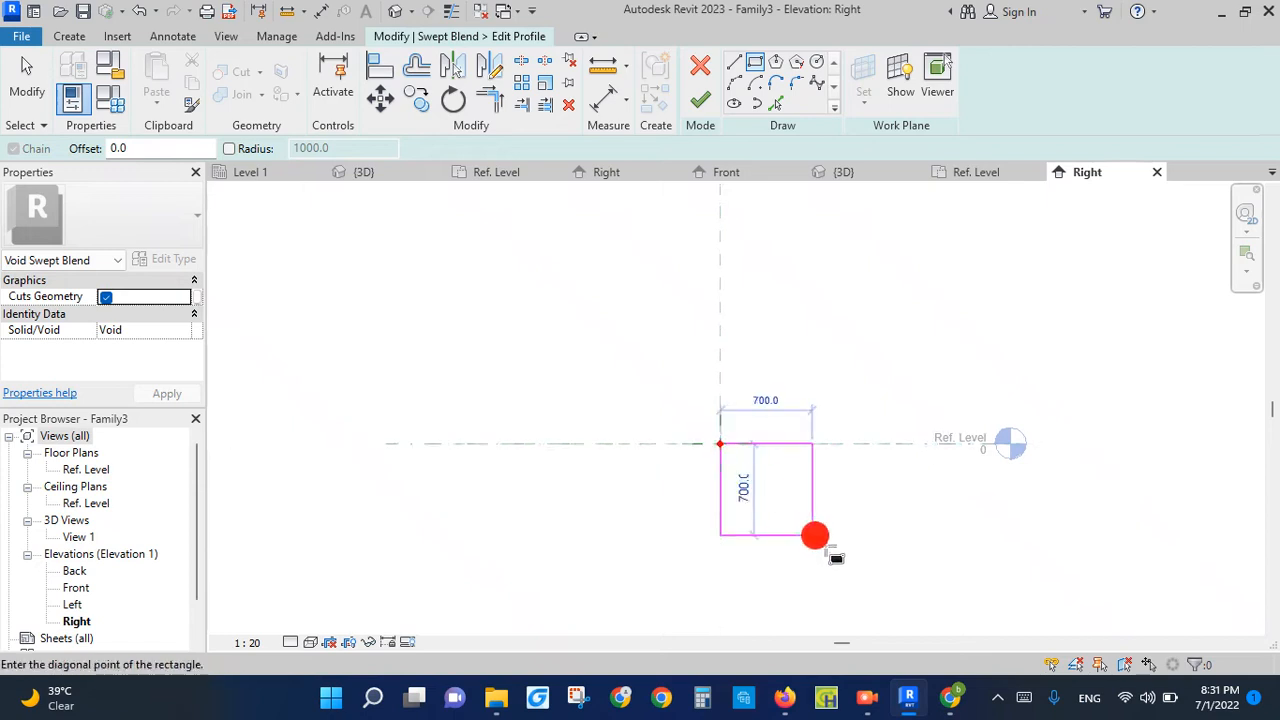
drag(813, 535, 838, 548)
click(836, 550)
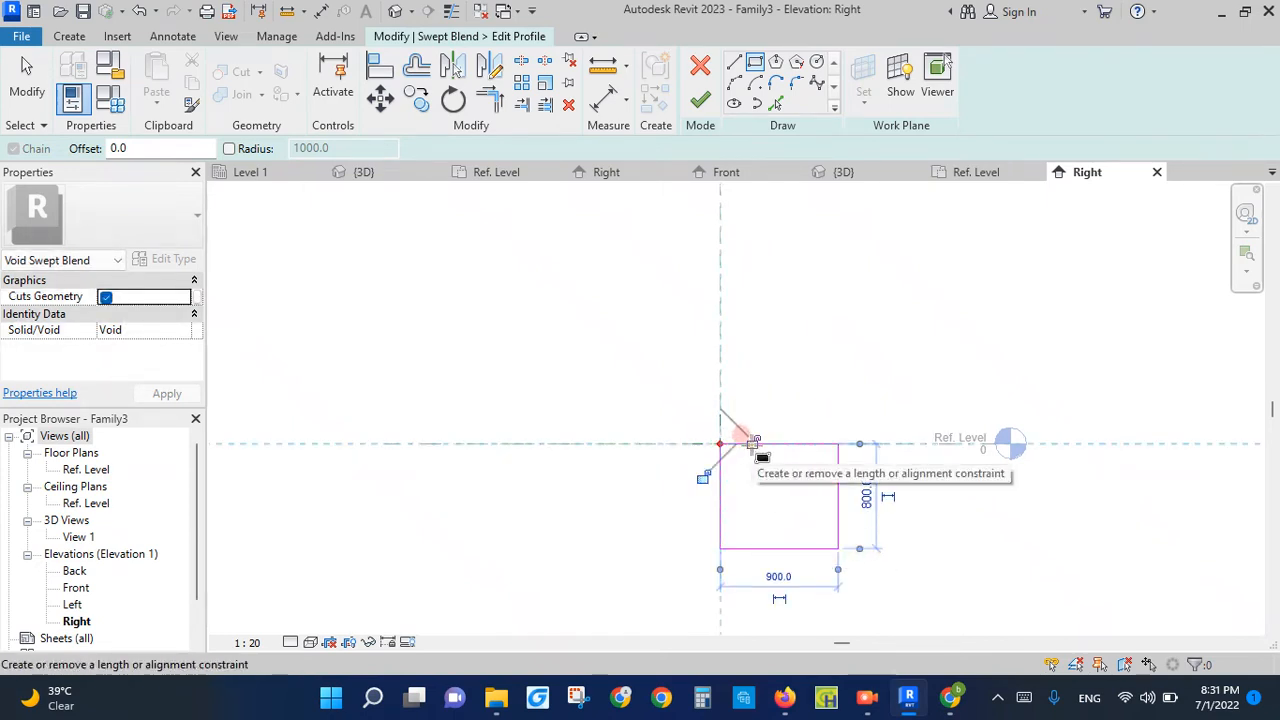
key(Escape)
key(Escape)
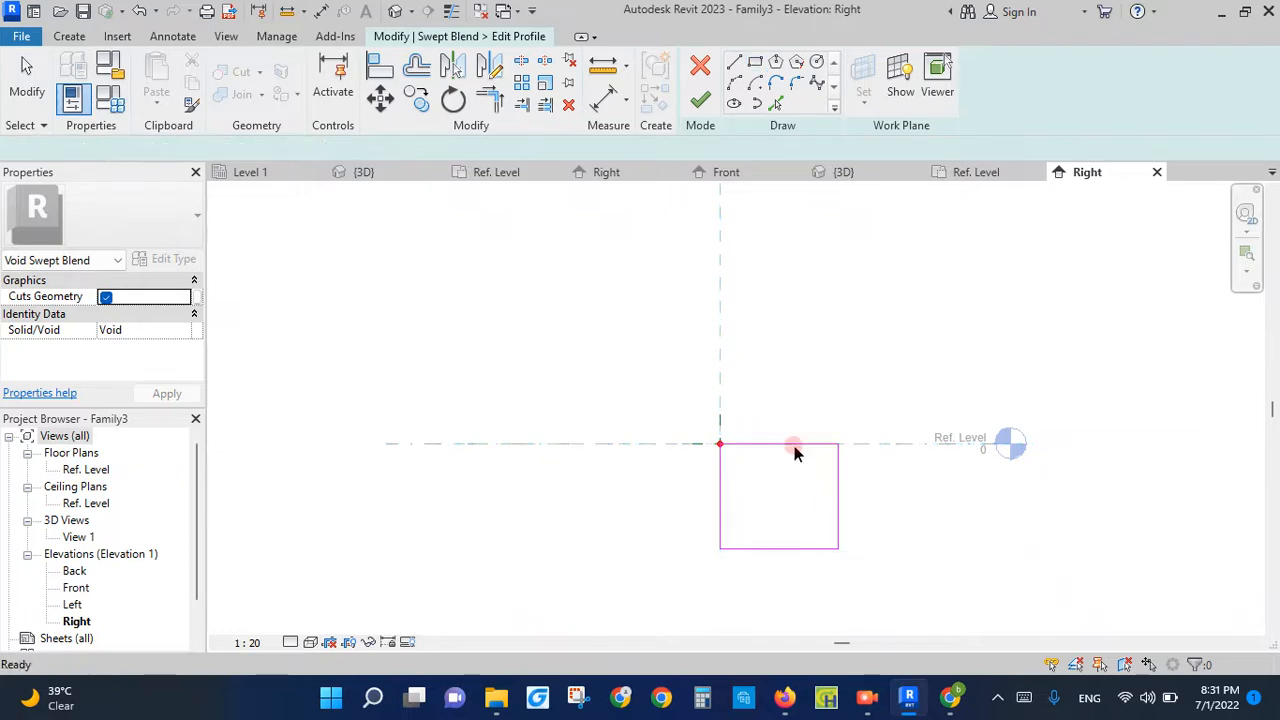
Select the profile rectangle's top and left edges in turn and check their alignment constraints with Ref. Level and the vertical reference plane.
click(786, 444)
drag(787, 462, 790, 438)
click(720, 478)
mouse_move(720, 480)
mouse_down()
mouse_move(746, 484)
mouse_move(712, 490)
mouse_up()
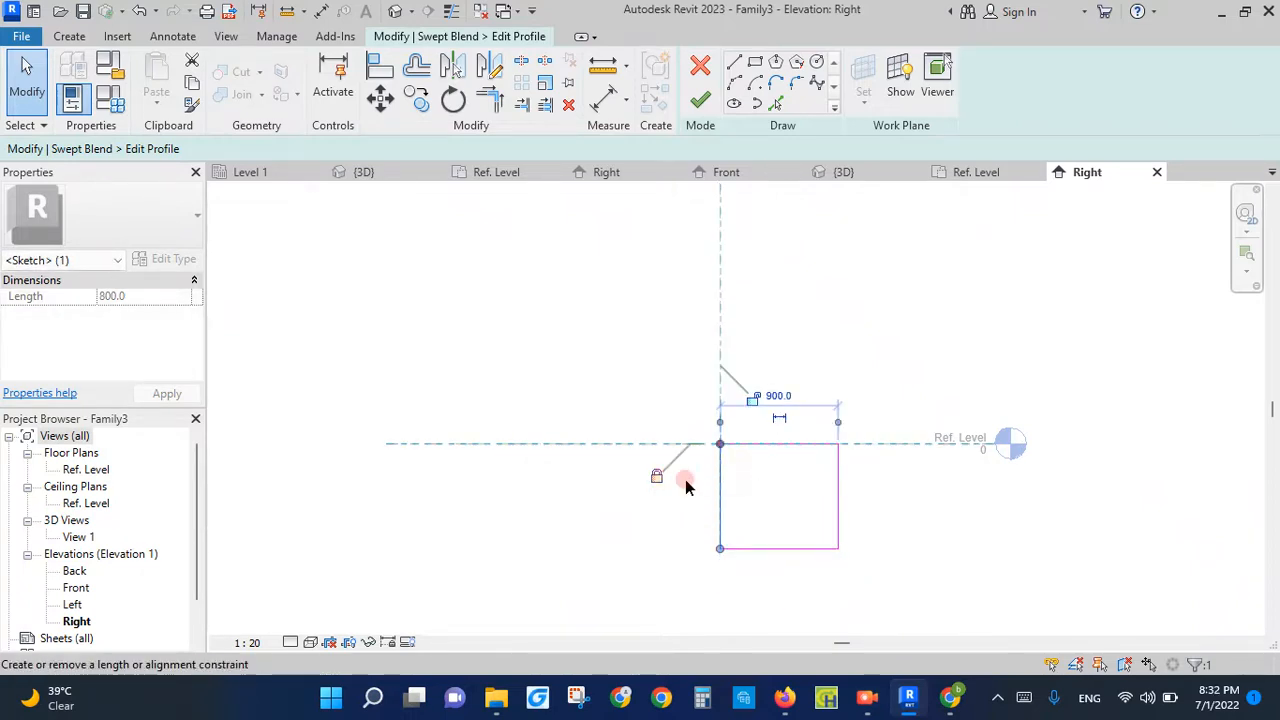
click(946, 606)
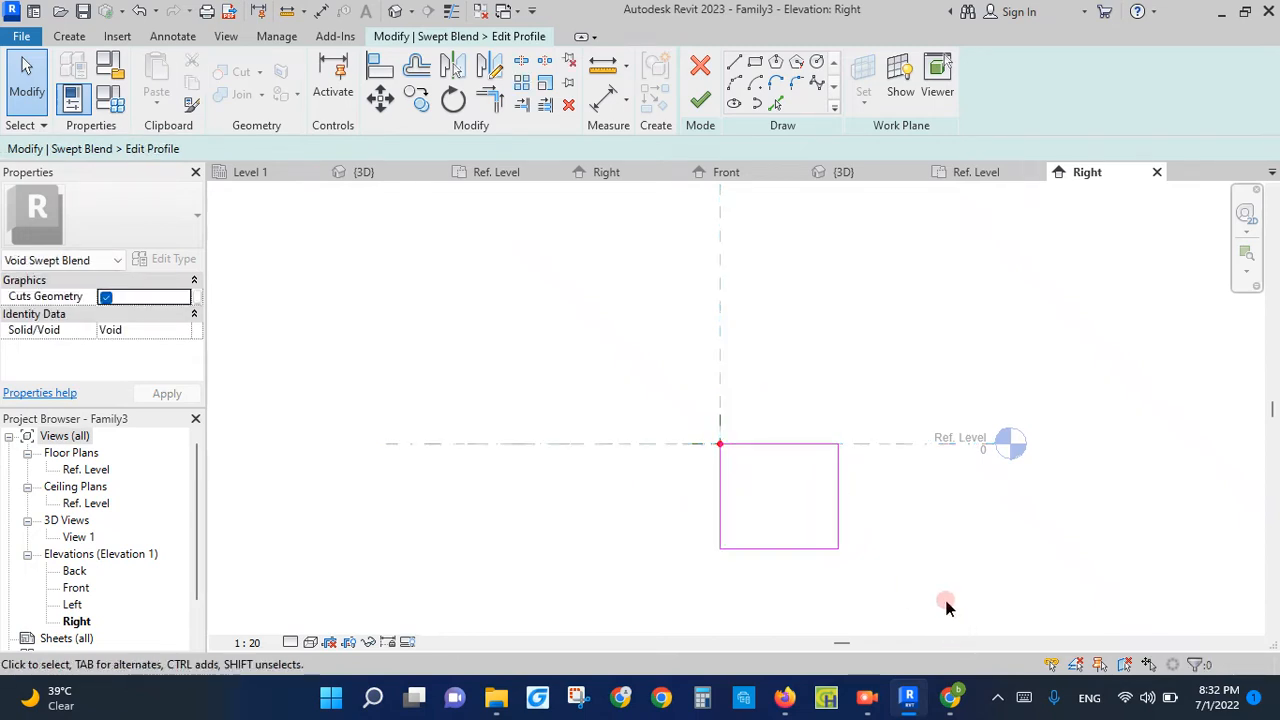
Add aligned dimensions for the width and depth of the profile rectangle.
key(d)
key(i)
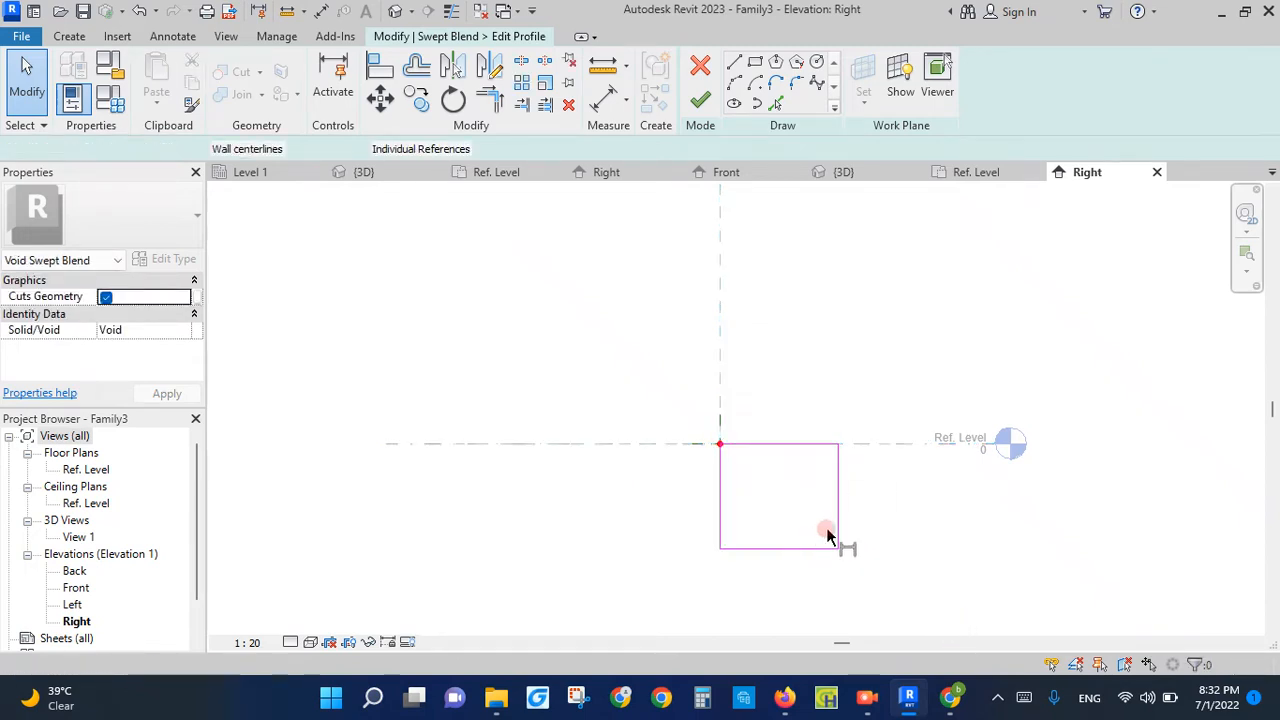
click(720, 530)
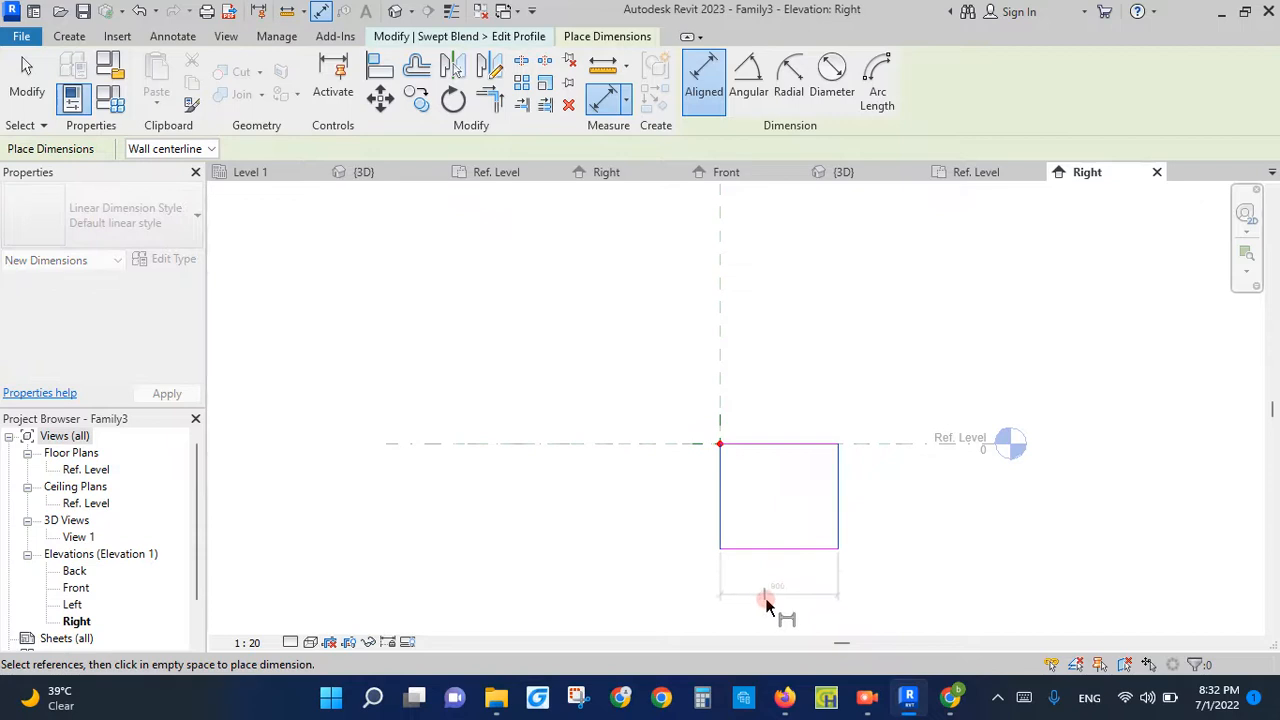
click(767, 599)
click(804, 549)
click(822, 446)
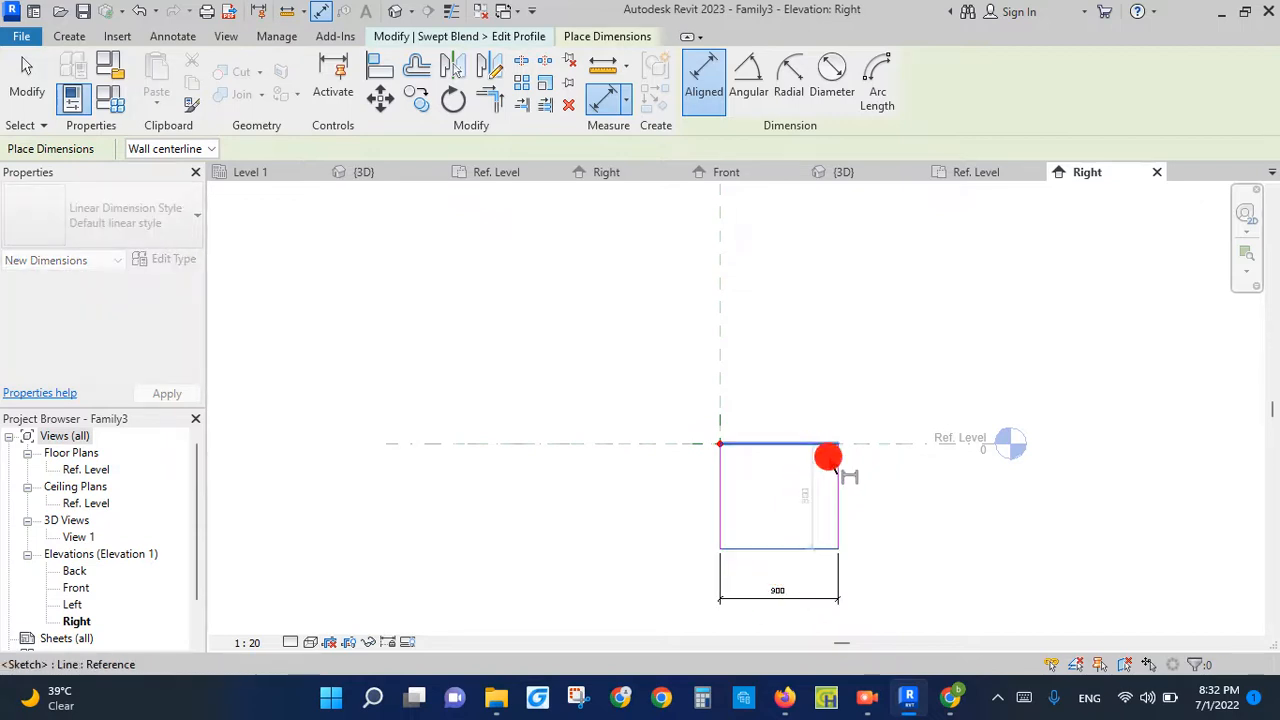
click(887, 481)
key(Escape)
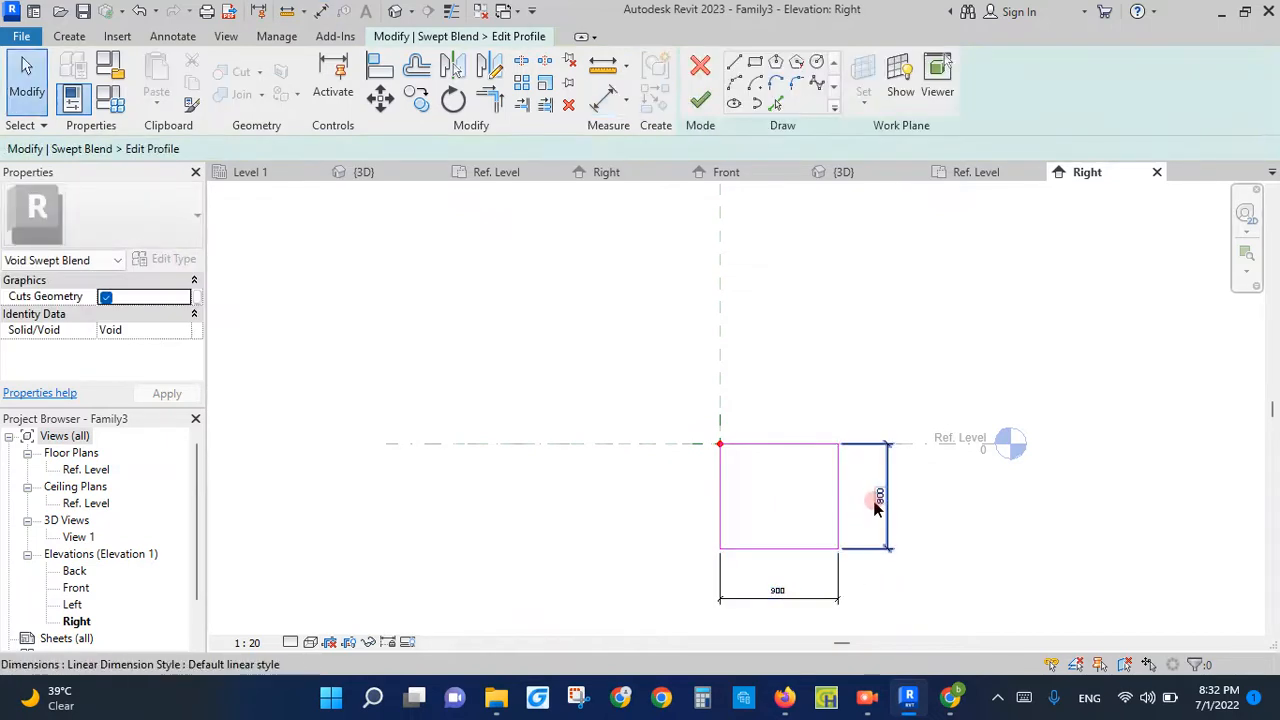
Set the depth of the Profile 1 rectangle to 600 mm by repositioning its bottom edge.
click(878, 498)
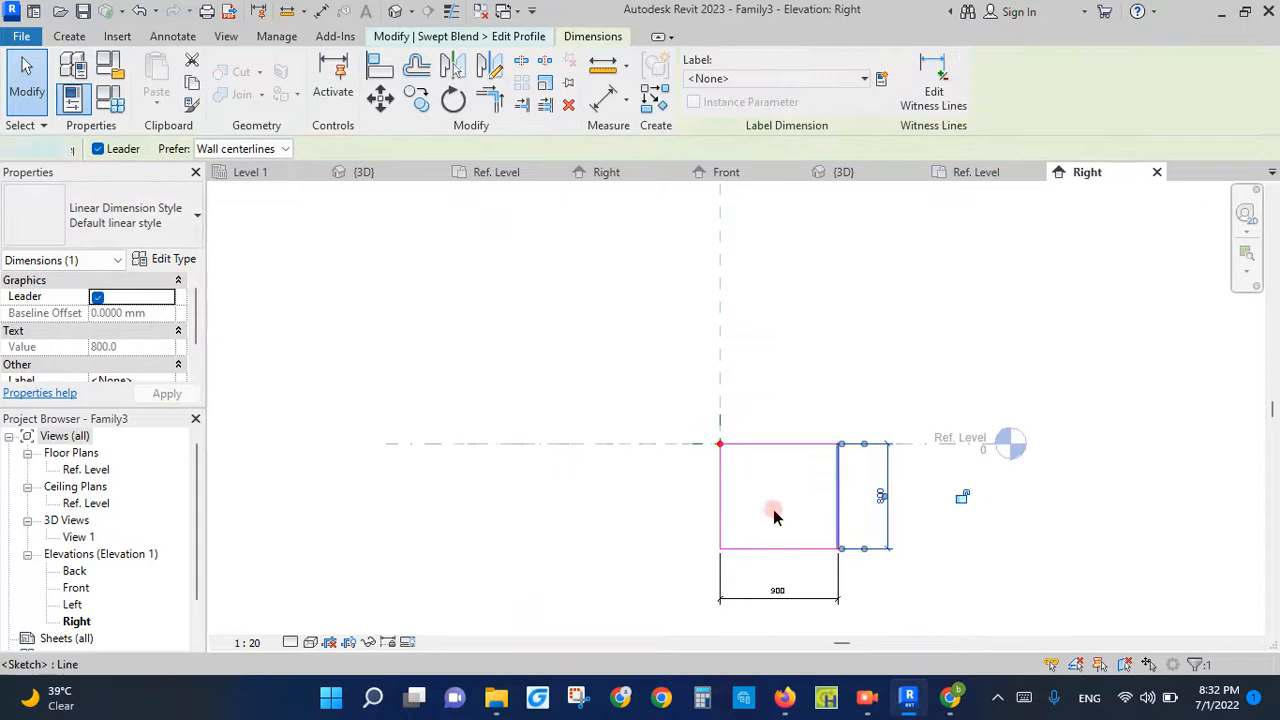
click(774, 549)
click(875, 494)
text(60)
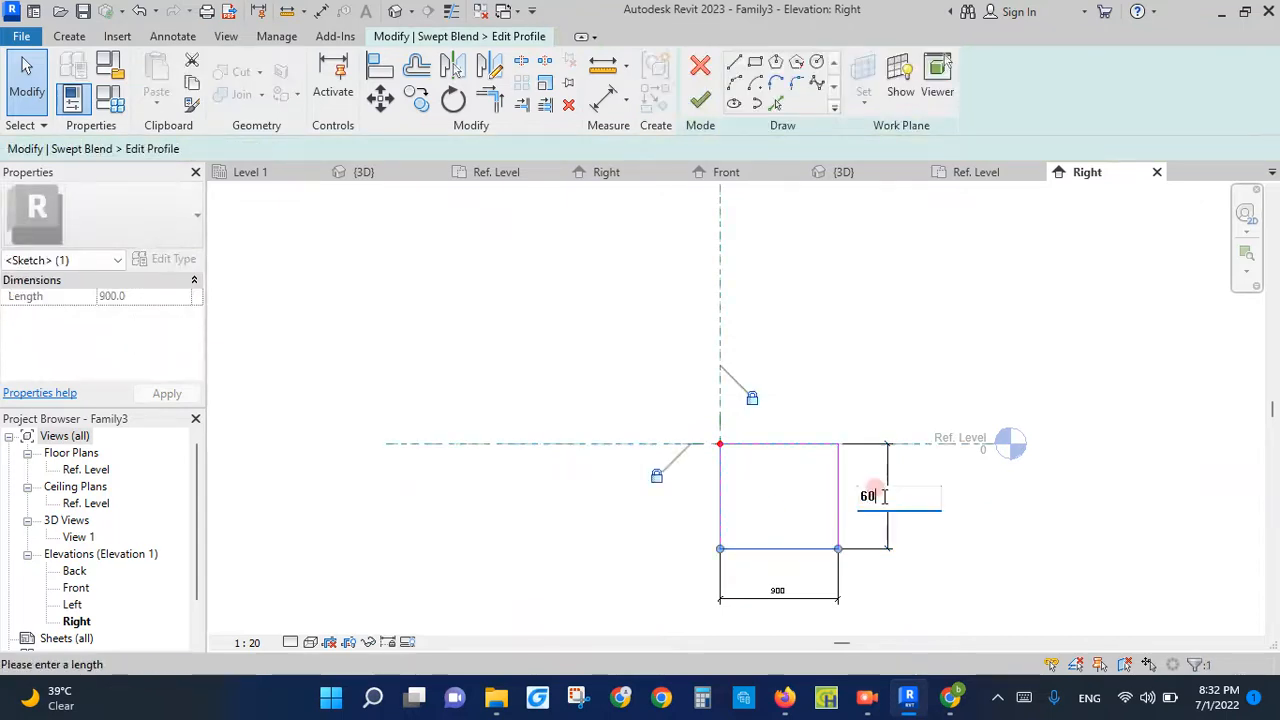
text(0)
key(Return)
click(914, 566)
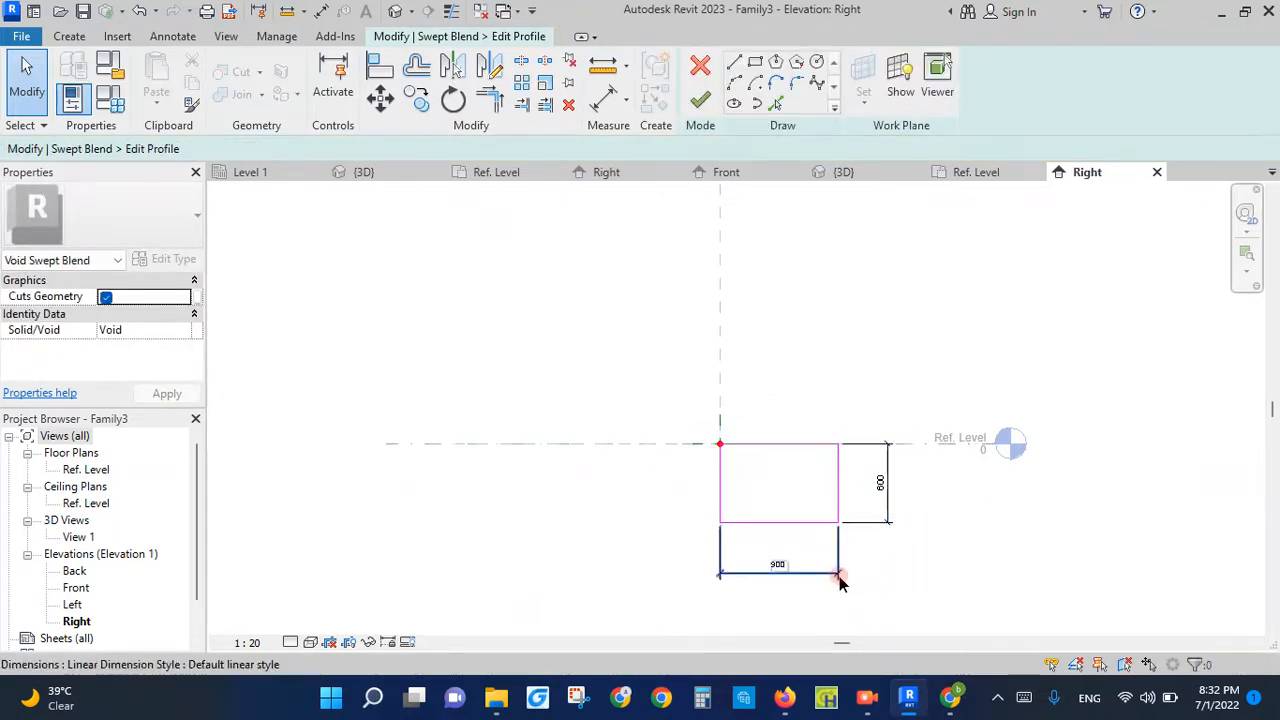
Label the rectangle's width dimension with a new family type parameter named Wvoid.
scroll(842, 588, up, 2)
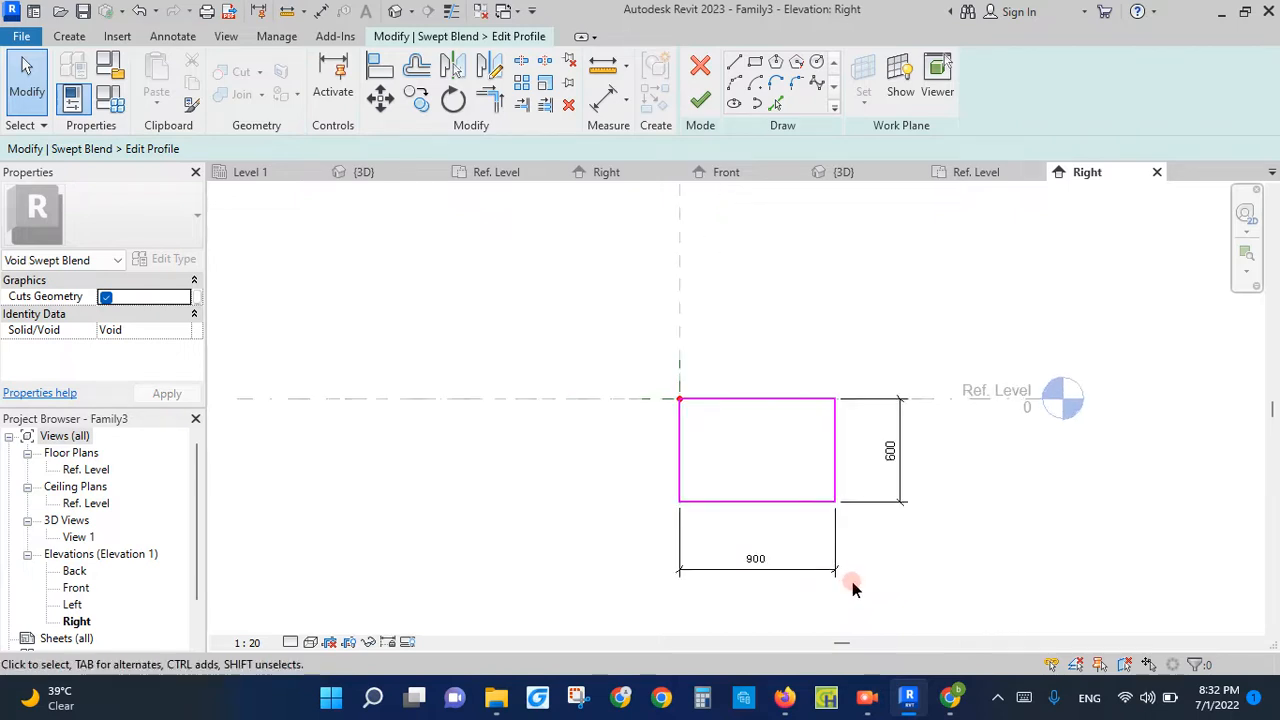
click(838, 576)
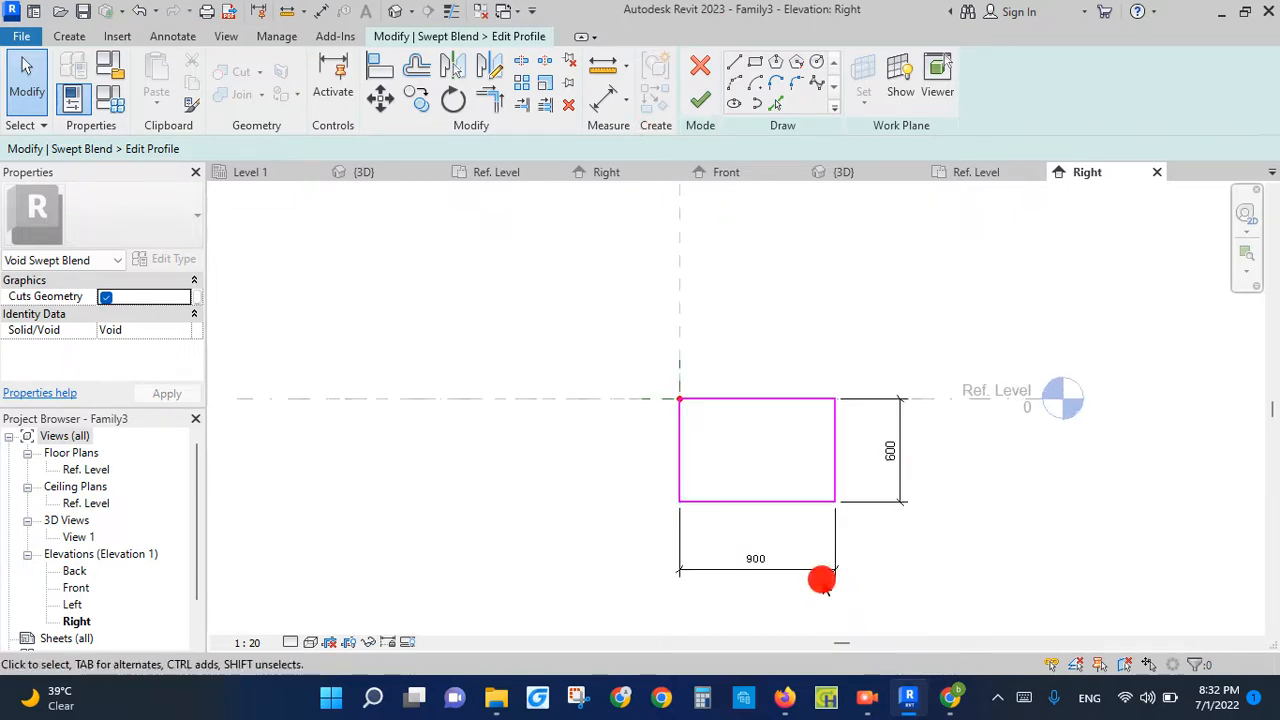
click(877, 80)
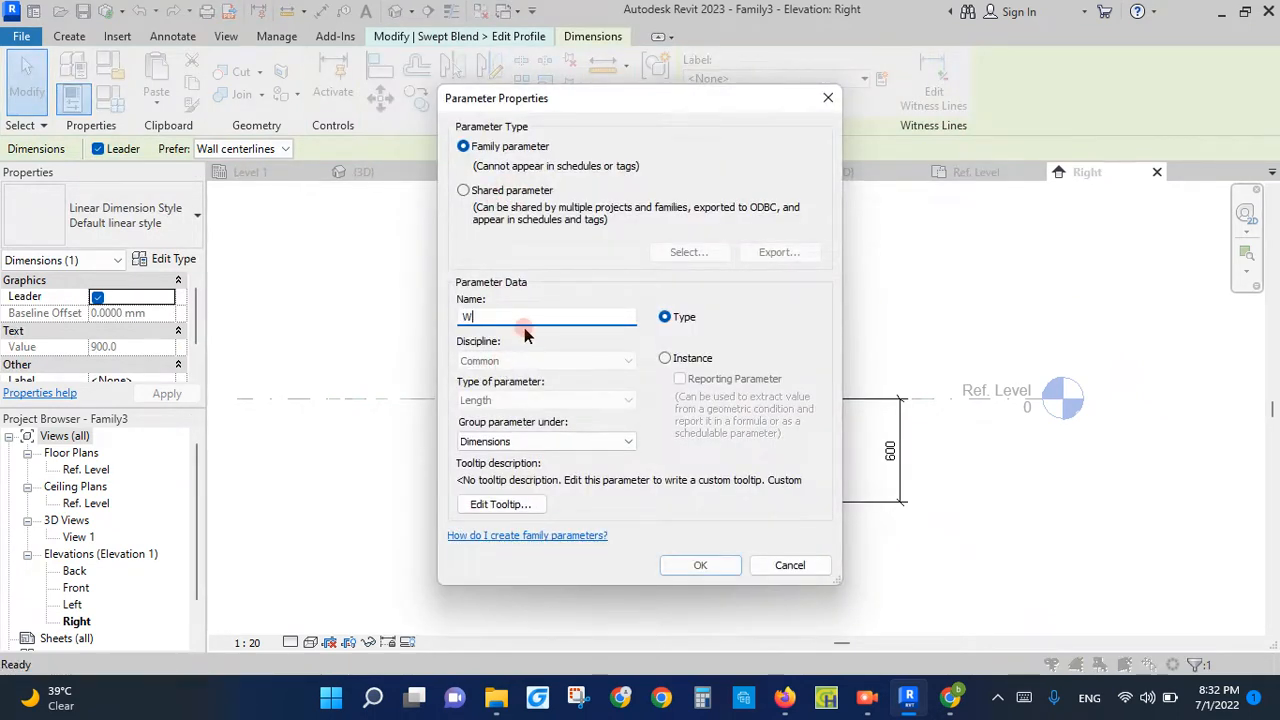
text(Wvol)
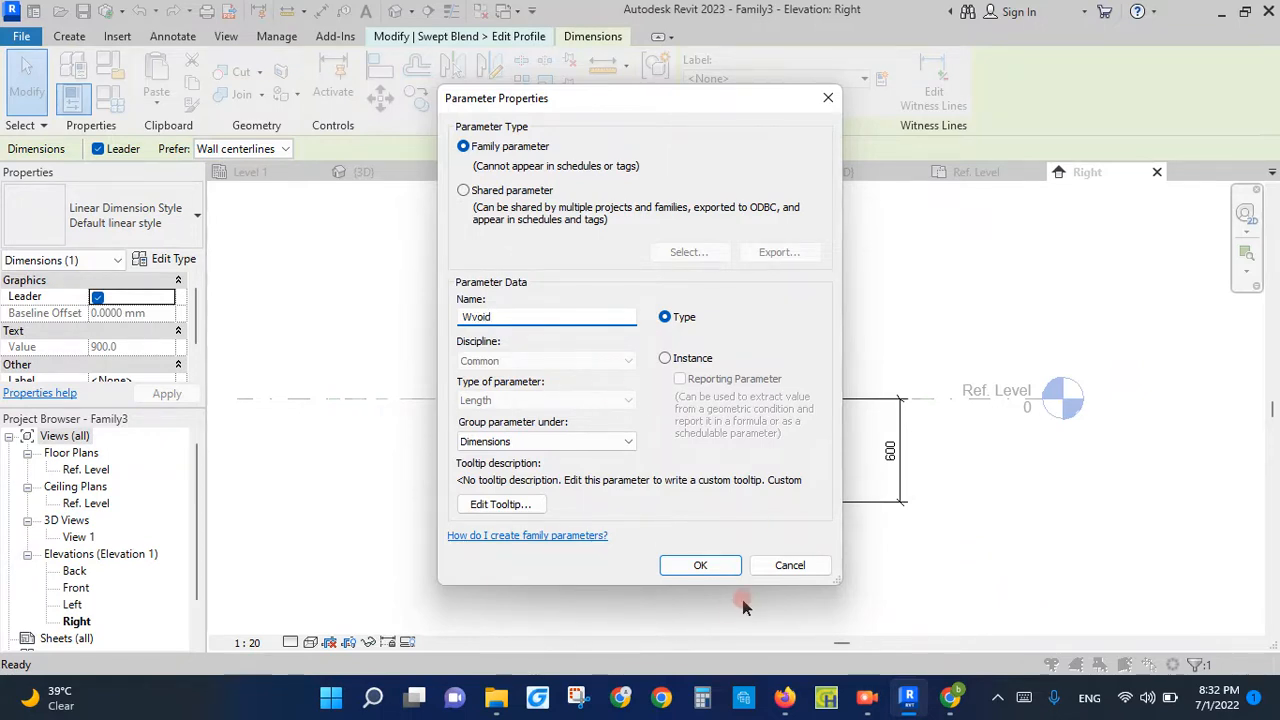
click(700, 566)
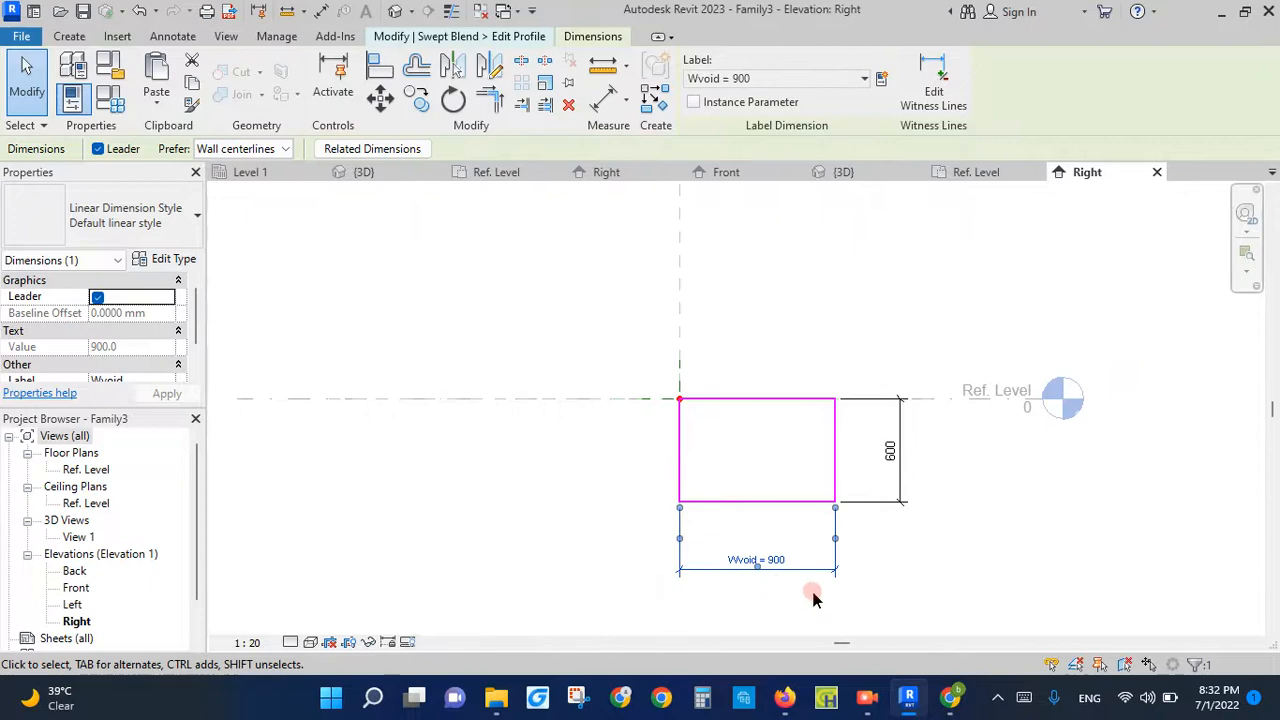
Label the rectangle's depth dimension with a new family type parameter named Hvoid.
click(917, 549)
click(903, 465)
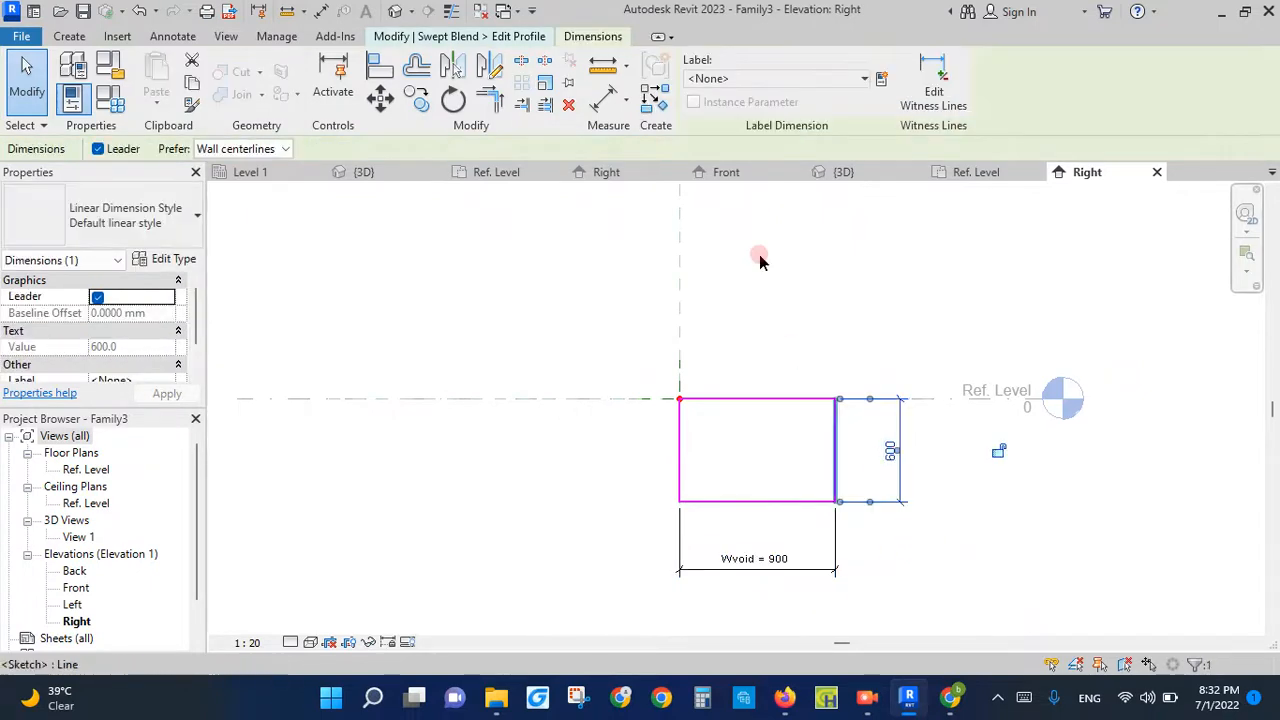
click(882, 79)
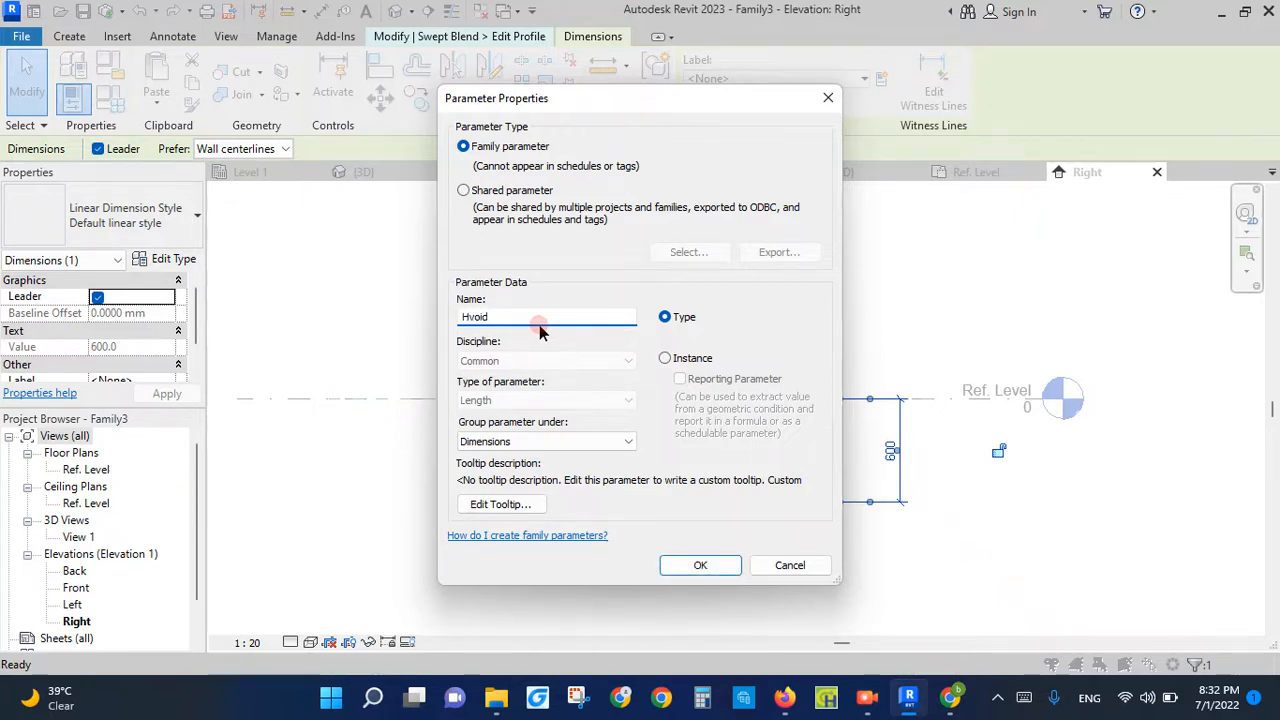
click(700, 566)
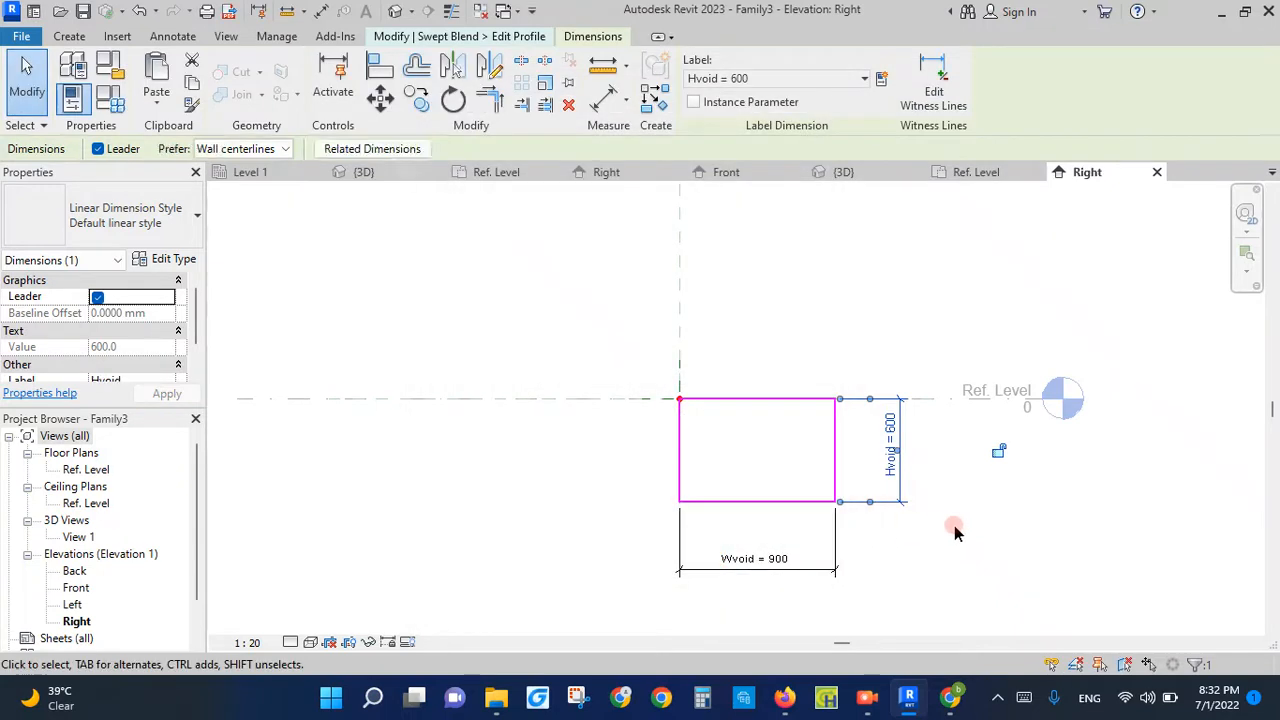
click(929, 523)
Rename the Hvoid parameter to H1void in the family types.
click(893, 472)
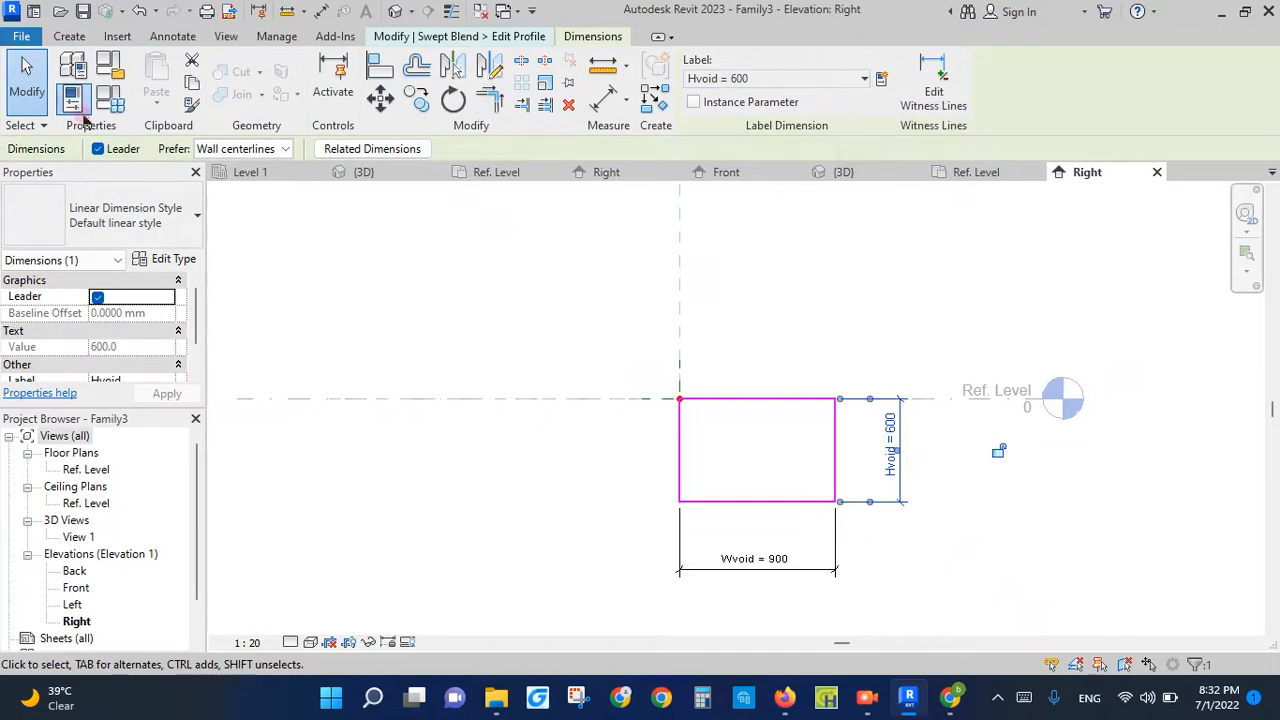
click(108, 98)
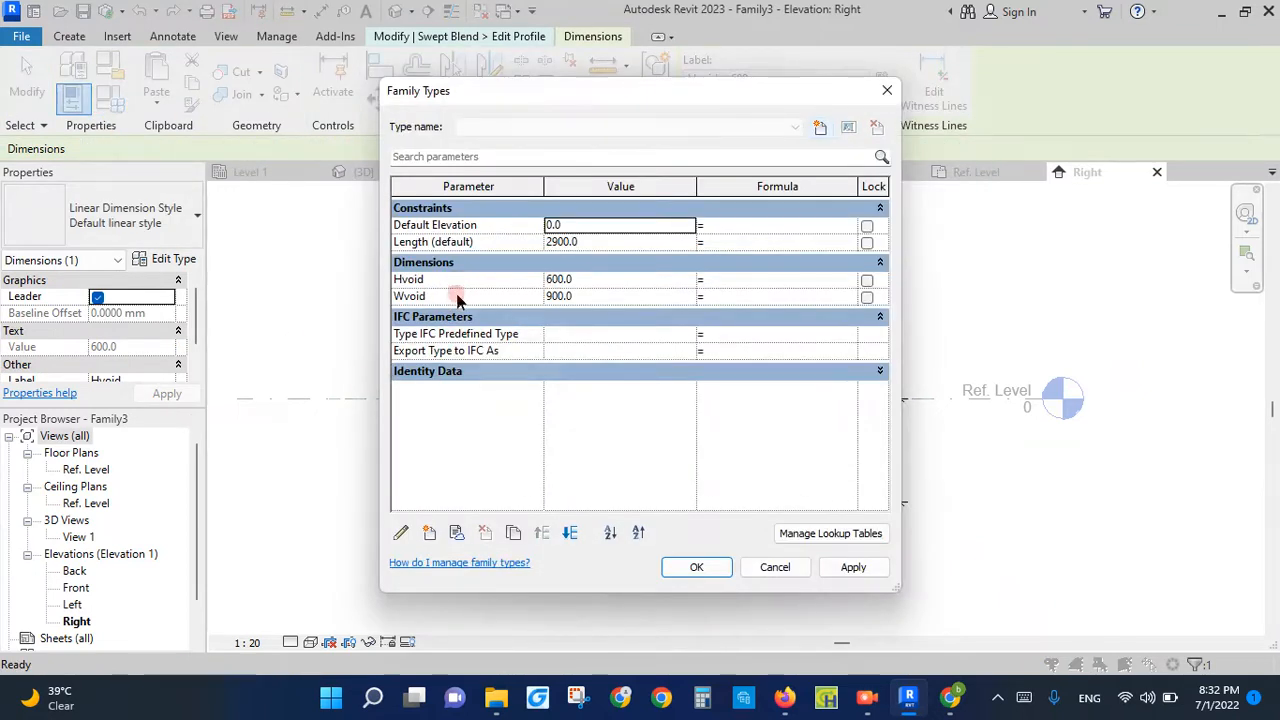
click(450, 281)
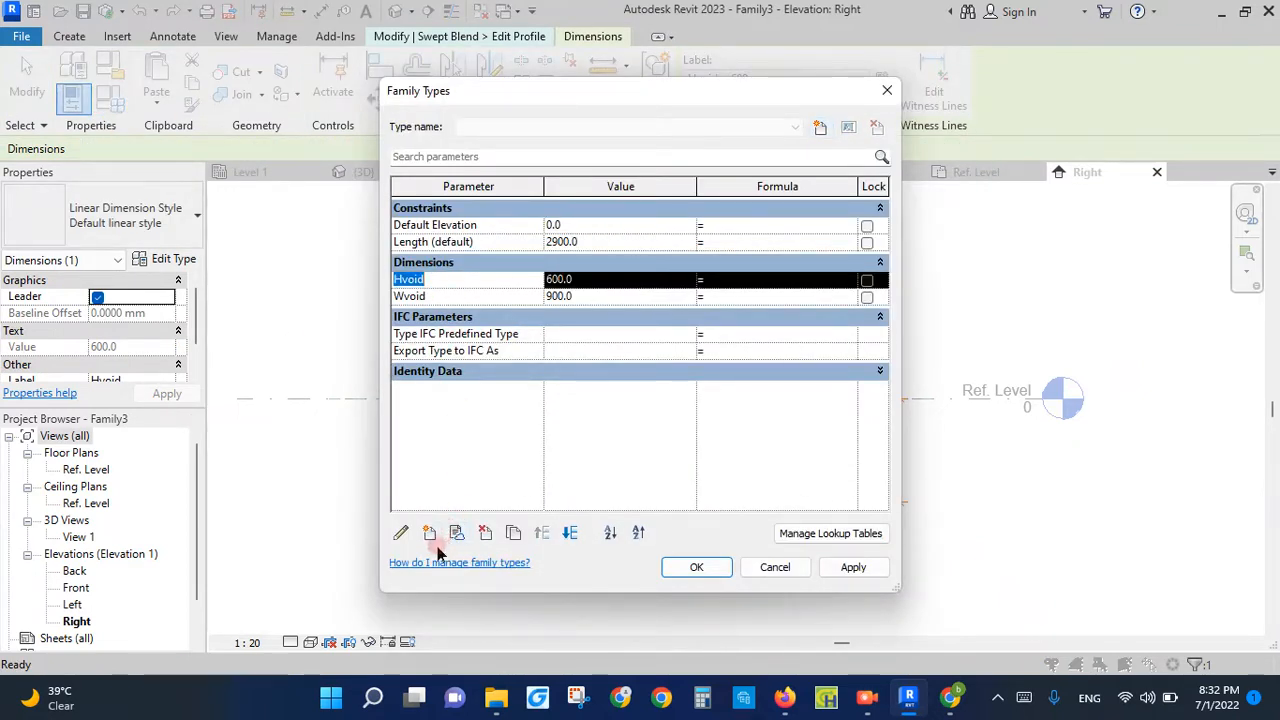
click(400, 533)
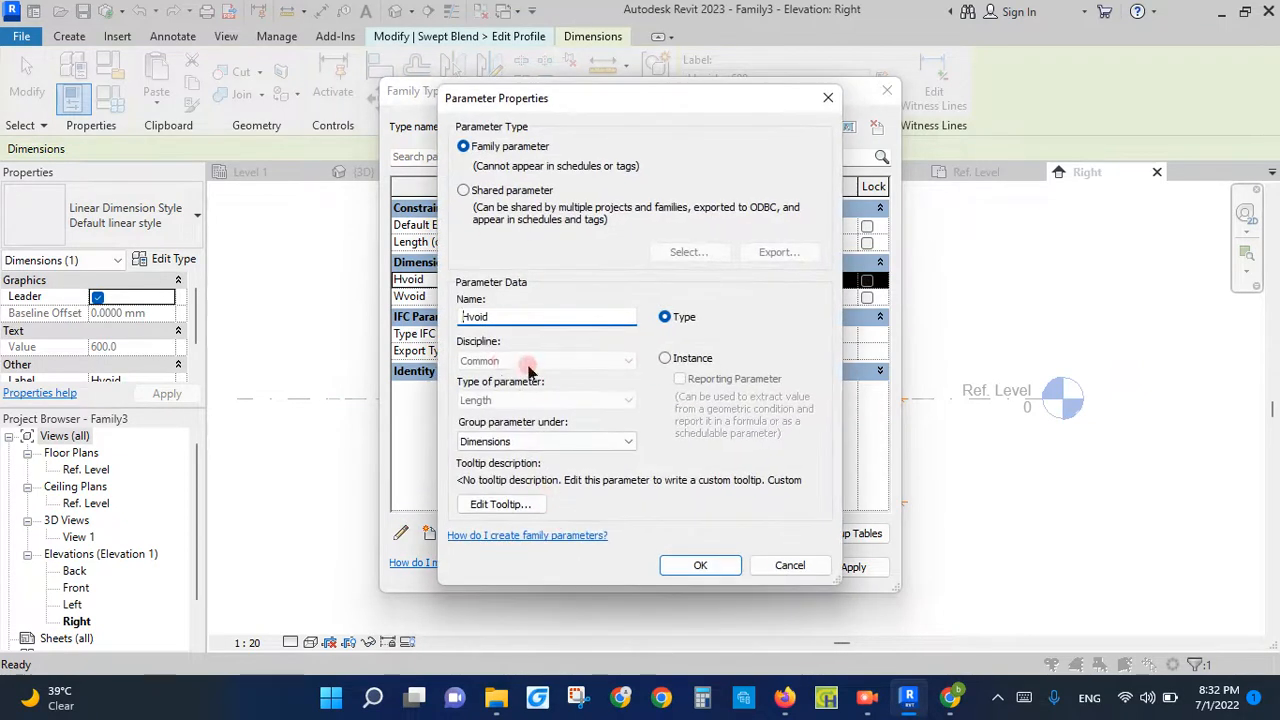
click(470, 320)
text(1)
click(700, 565)
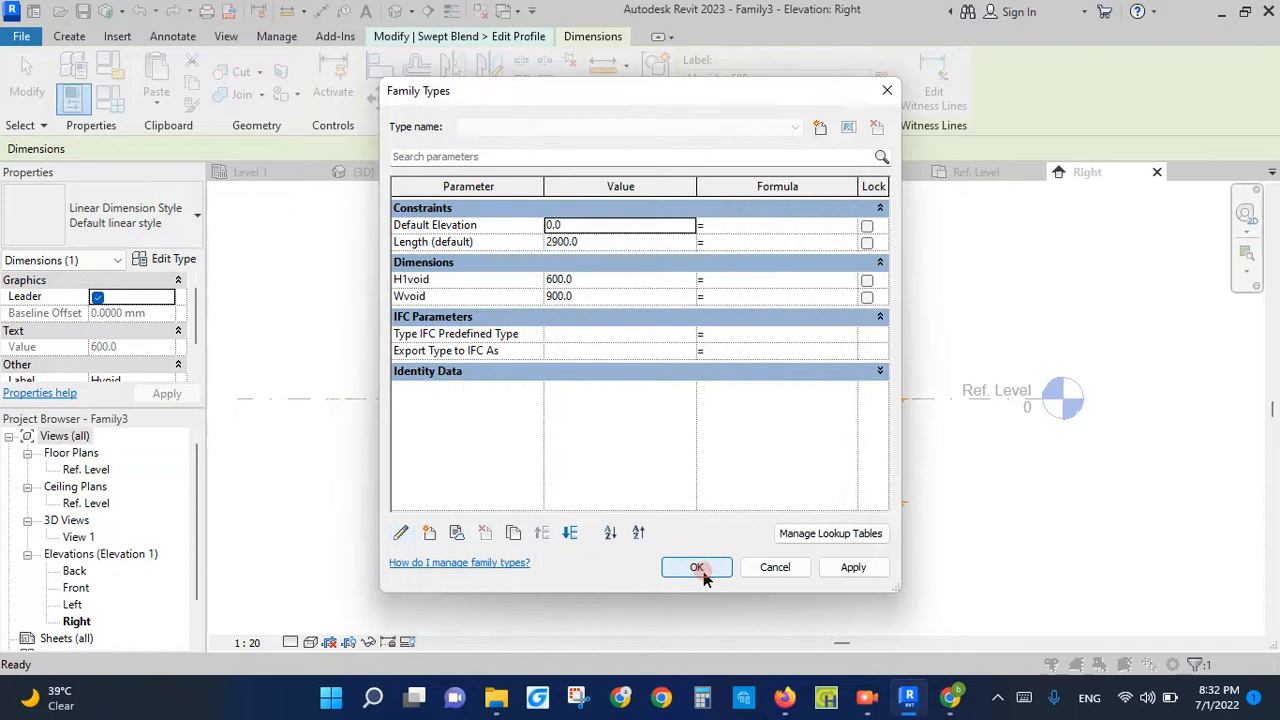
click(700, 567)
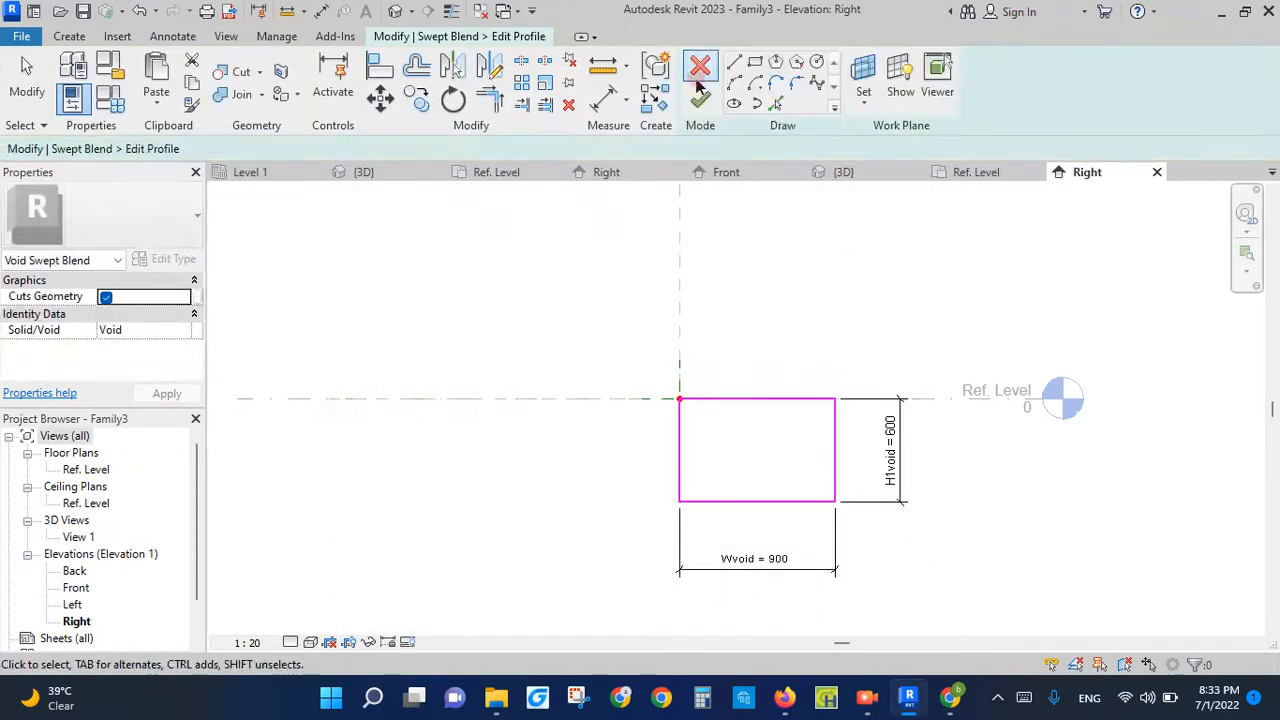
Finish the Profile 1 sketch and open Profile 2 of the swept blend for sketching.
click(701, 99)
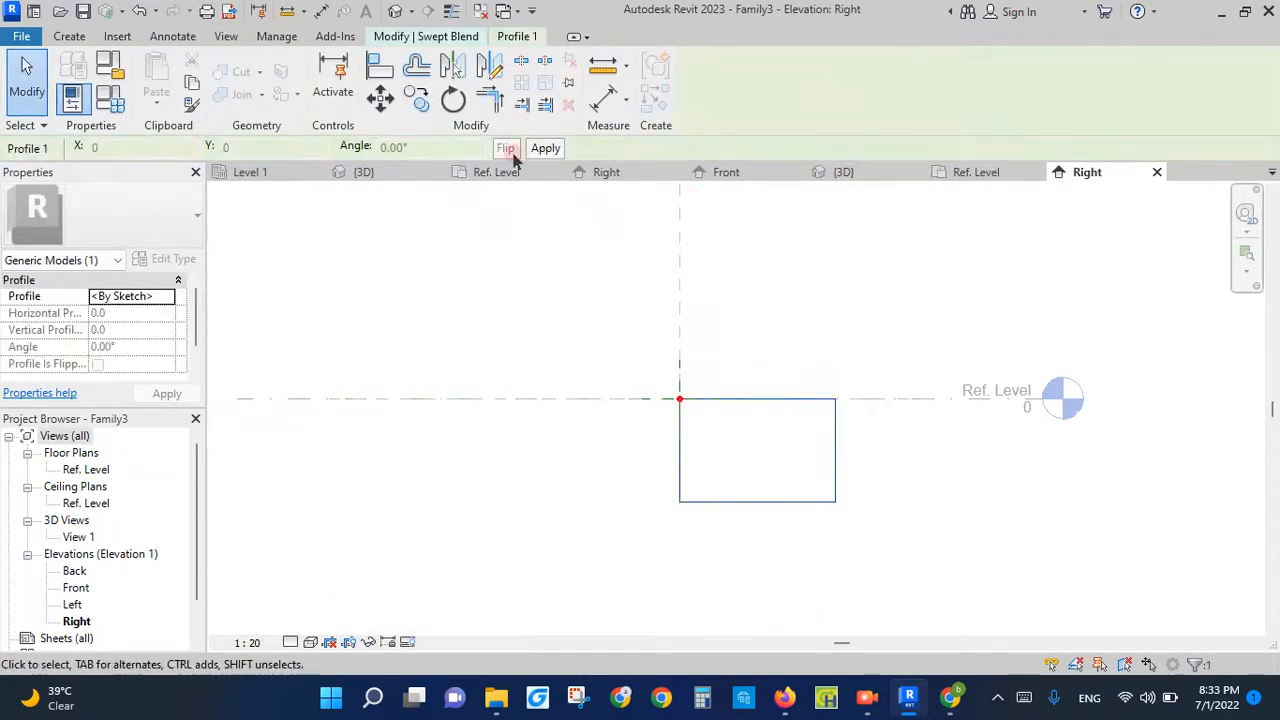
click(903, 99)
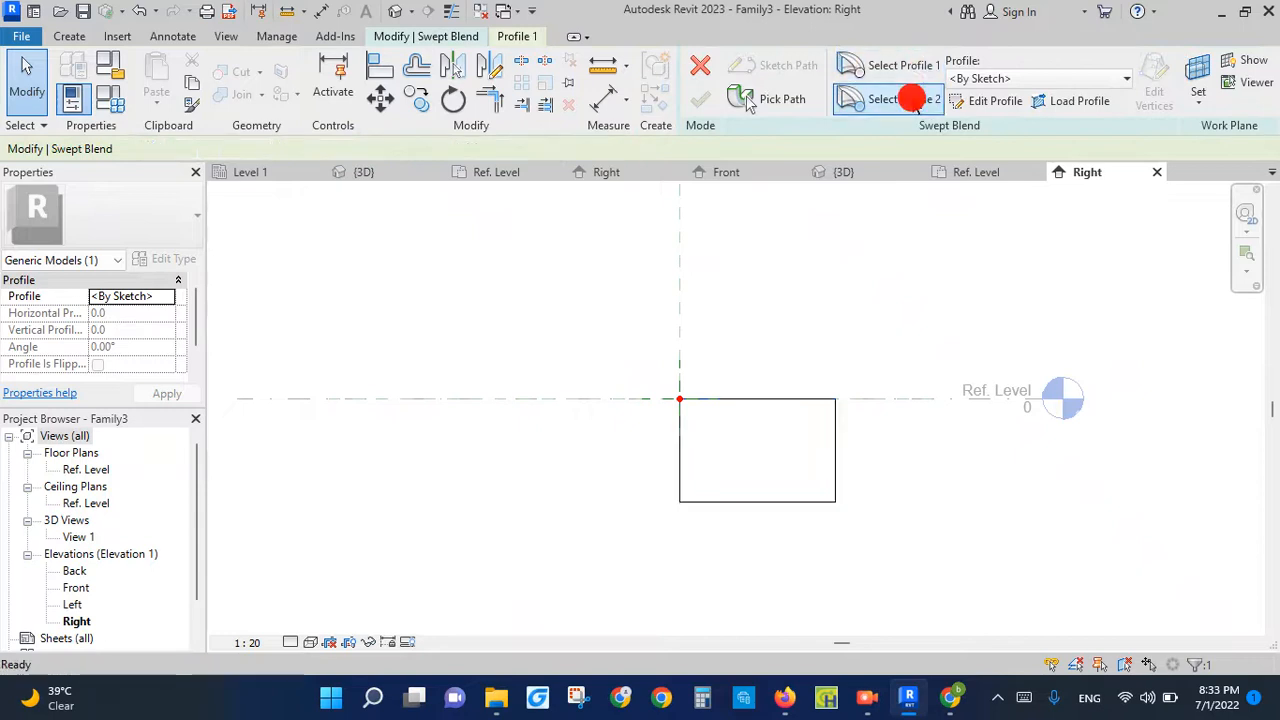
click(392, 40)
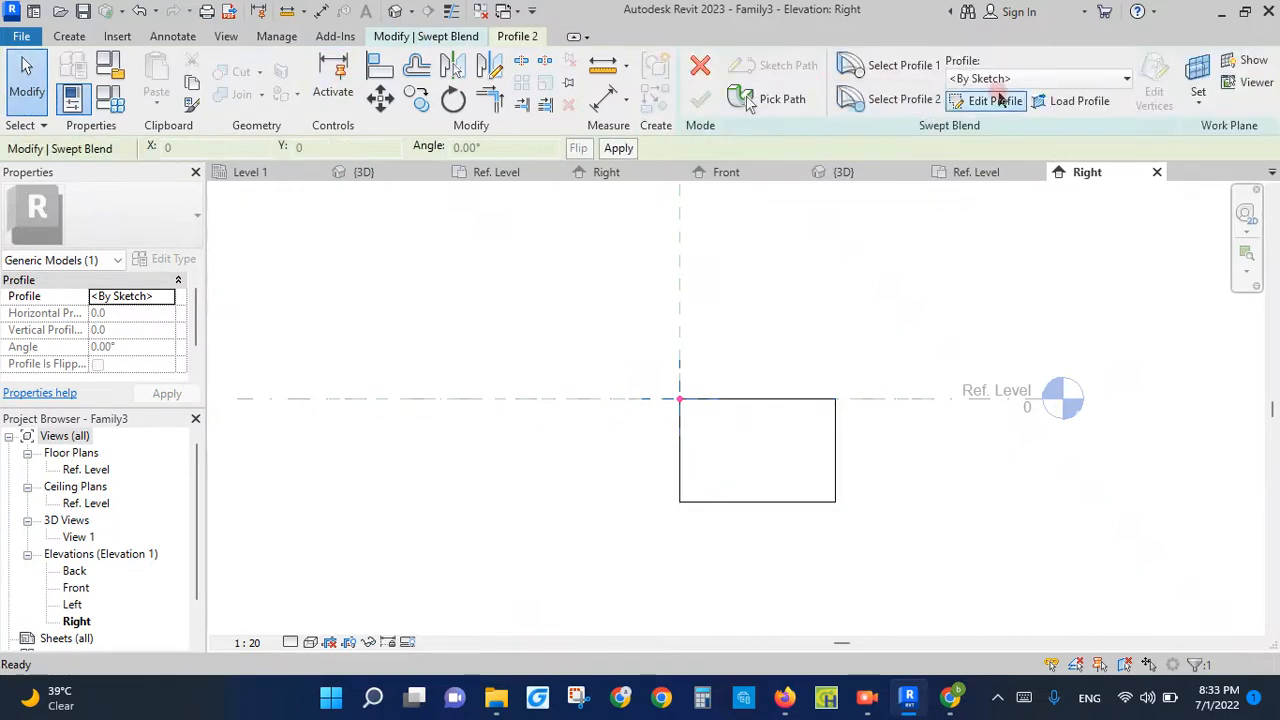
click(1003, 101)
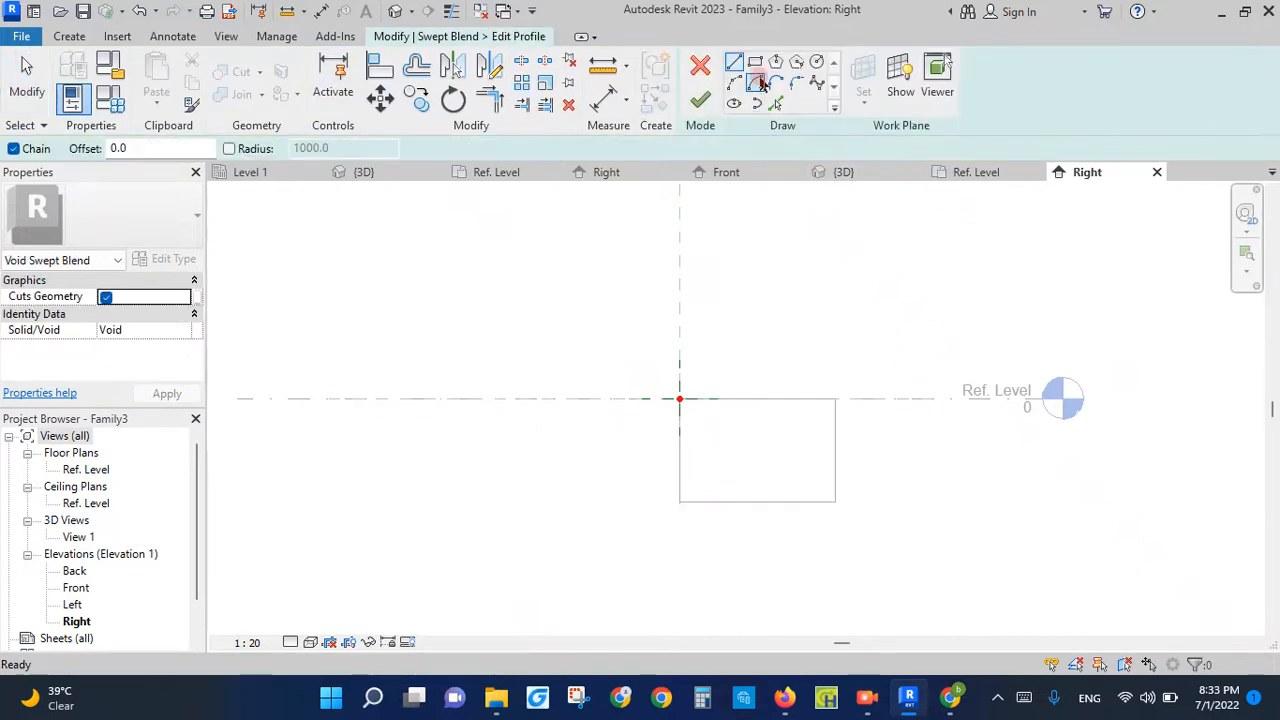
Sketch a rectangle about 980 by 1120 mm down from the path point and lock its top and left edges to the reference planes.
click(757, 68)
click(680, 399)
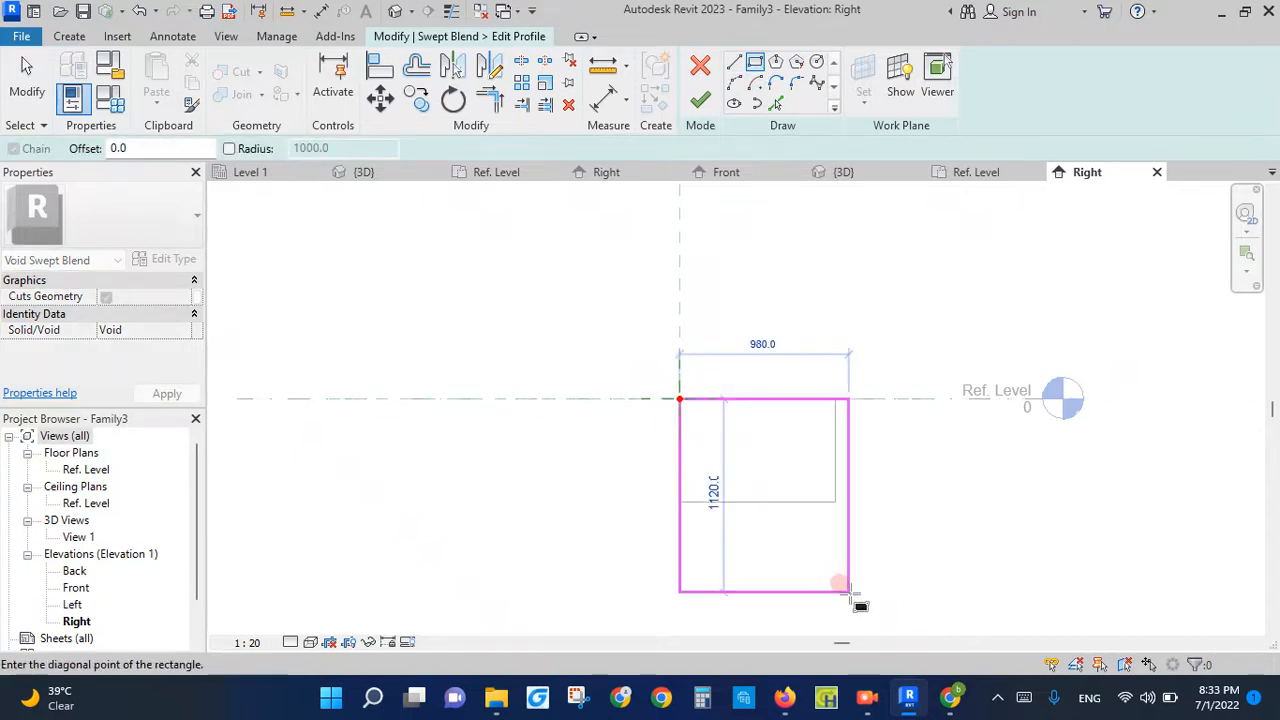
click(848, 590)
click(700, 430)
click(702, 434)
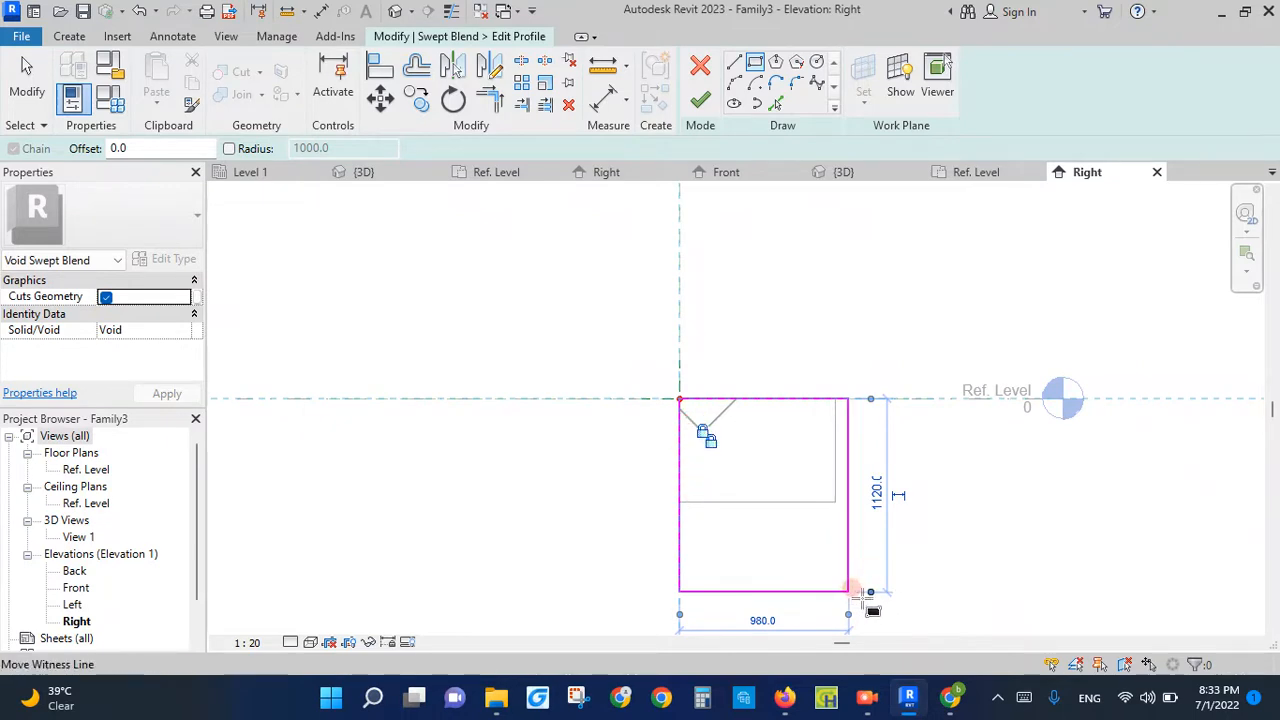
key(Escape)
key(Escape)
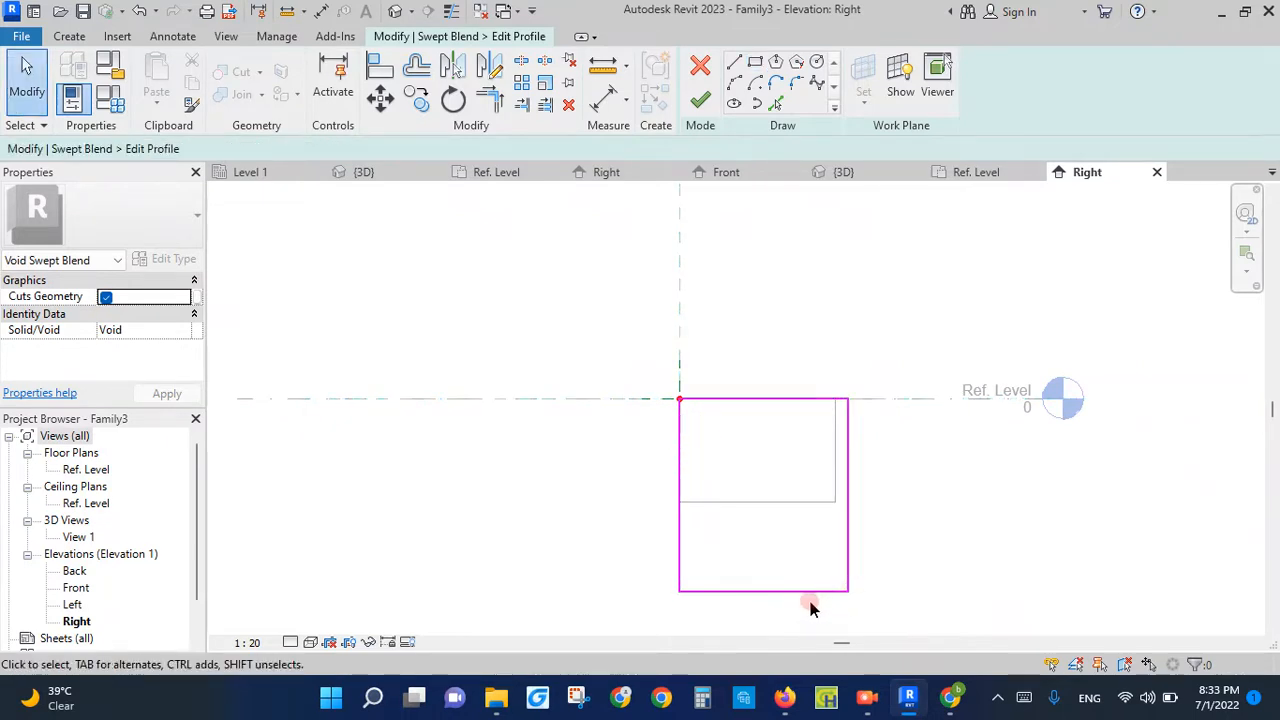
Add aligned dimensions for the width and depth of the Profile 2 rectangle.
key(d)
key(i)
scroll(820, 485, down, 1)
click(717, 551)
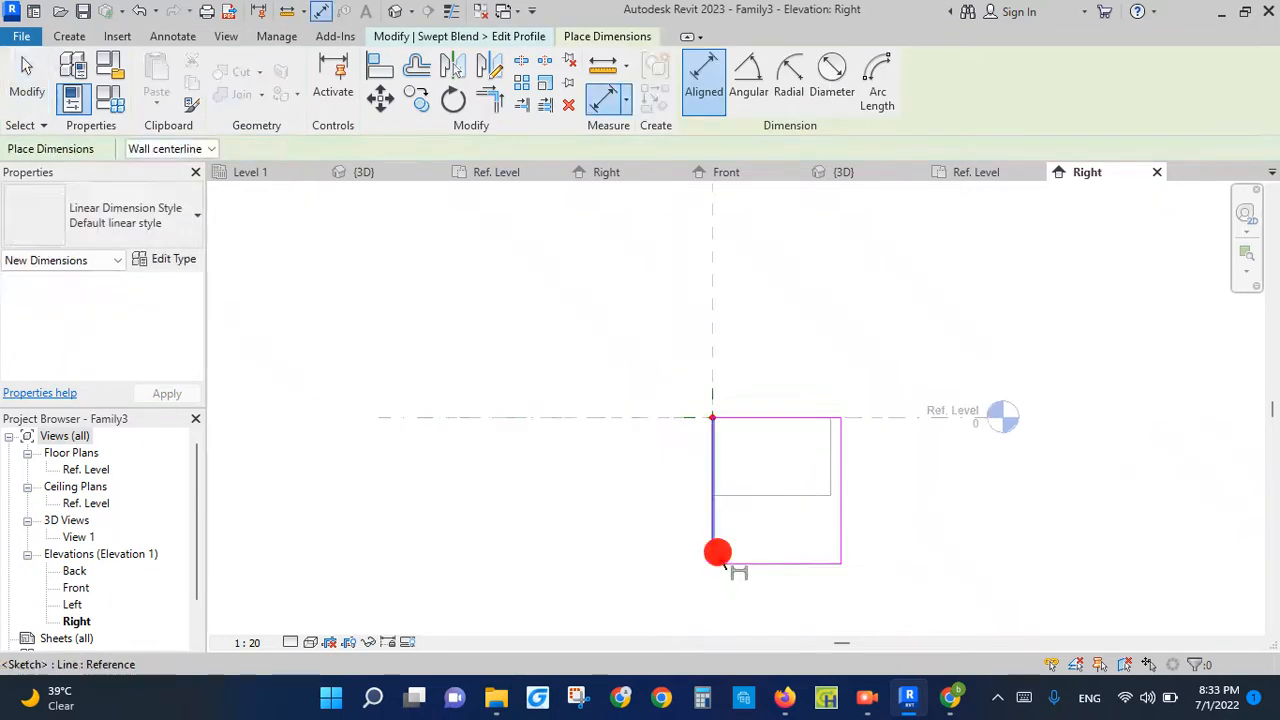
click(838, 555)
click(829, 575)
click(817, 491)
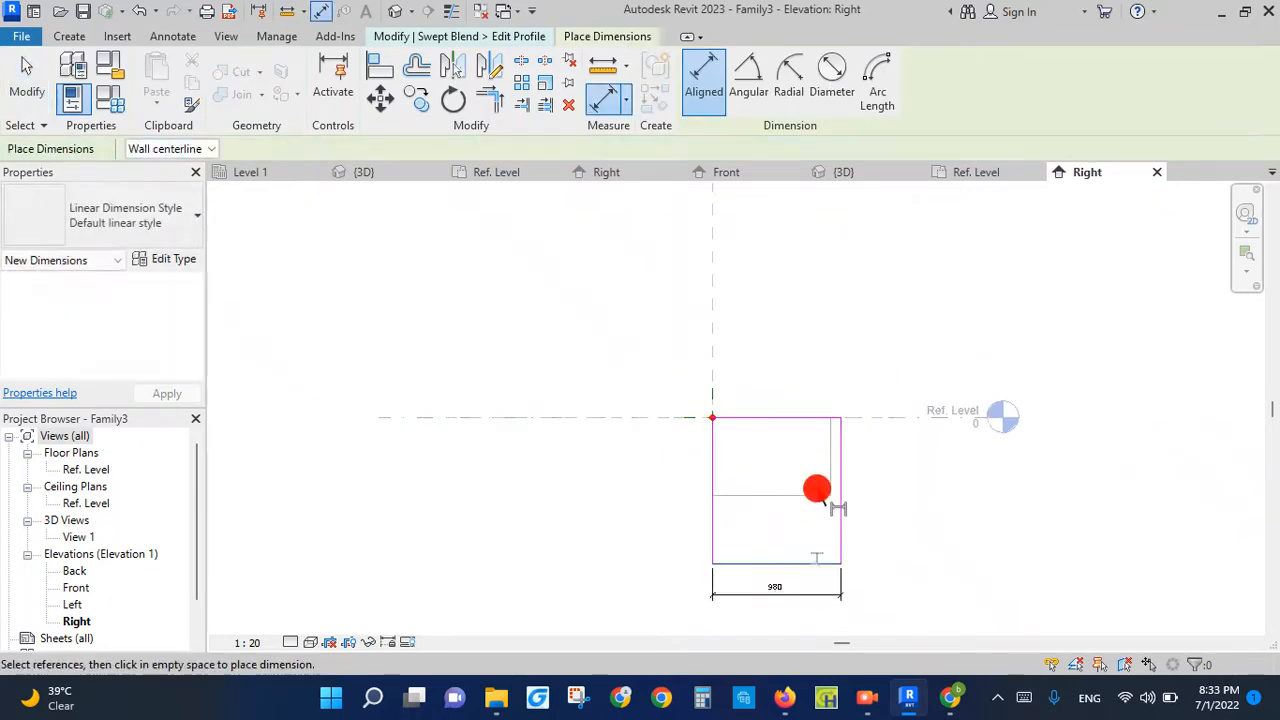
click(808, 423)
click(877, 466)
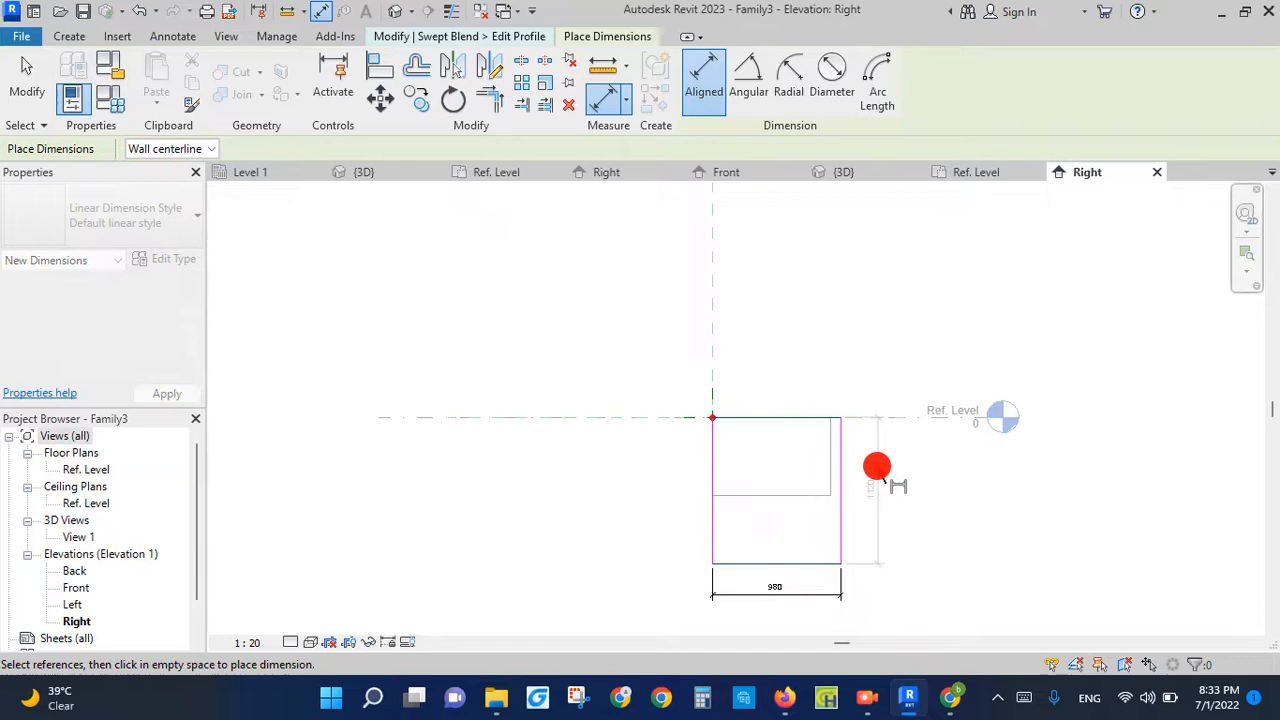
click(846, 572)
key(Escape)
key(Escape)
Label the Profile 2 width dimension with the existing Wvoid parameter.
click(814, 590)
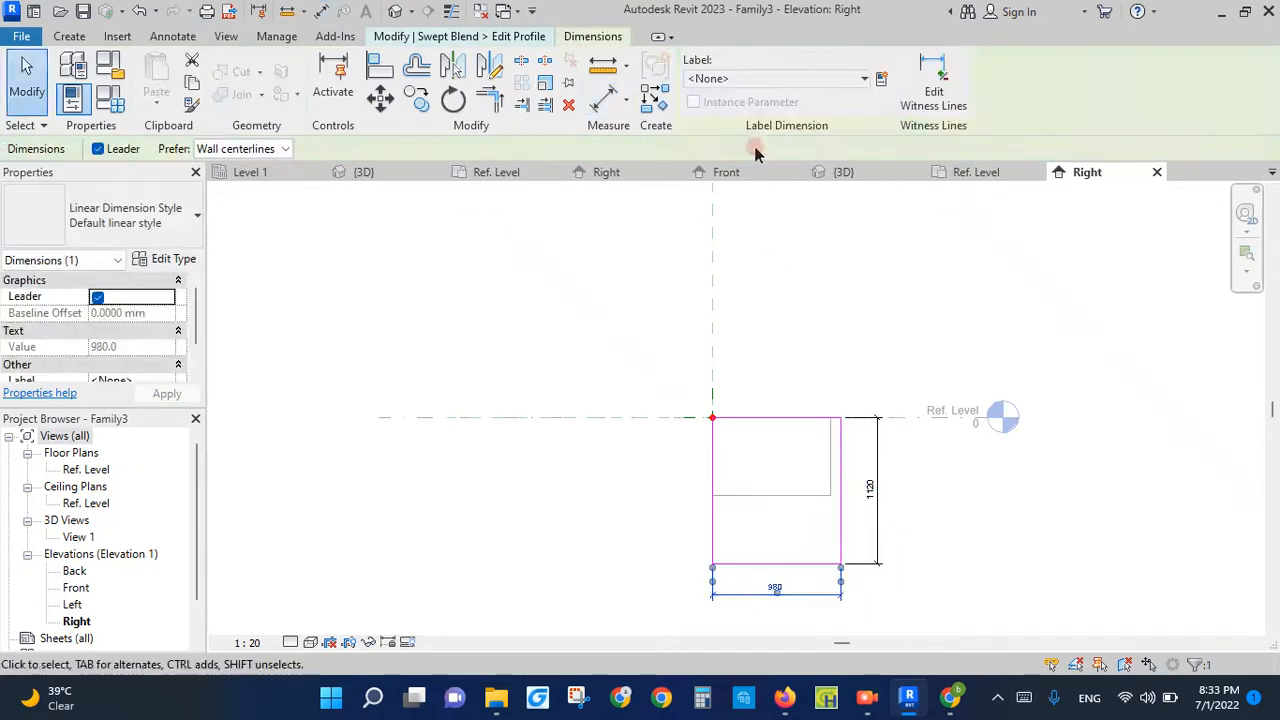
click(770, 80)
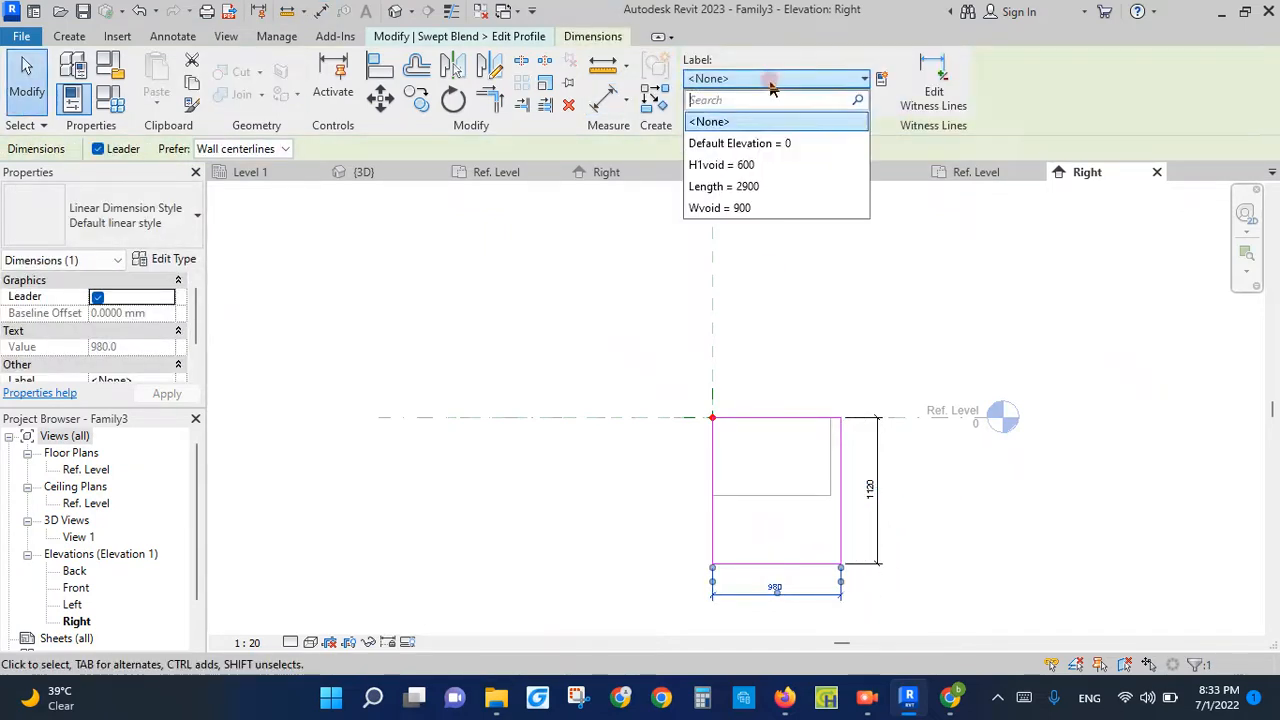
click(756, 209)
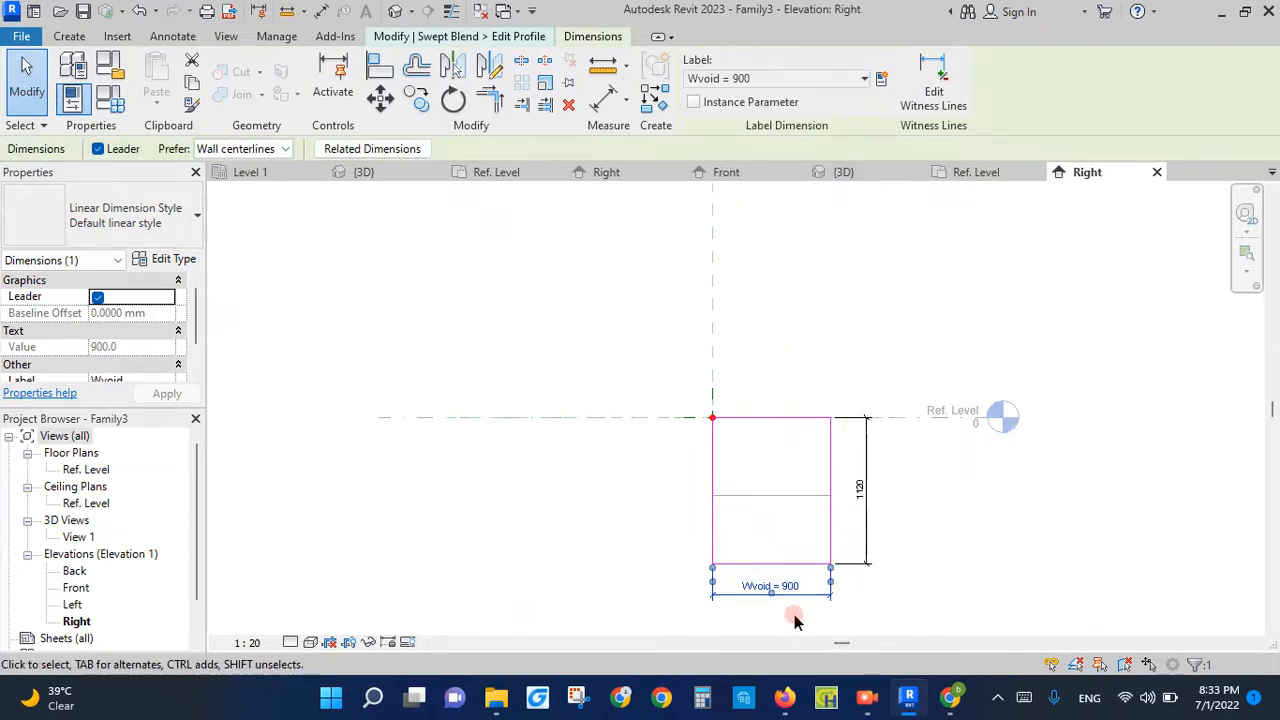
Label the Profile 2 depth dimension with a new family type parameter named H2void.
click(866, 535)
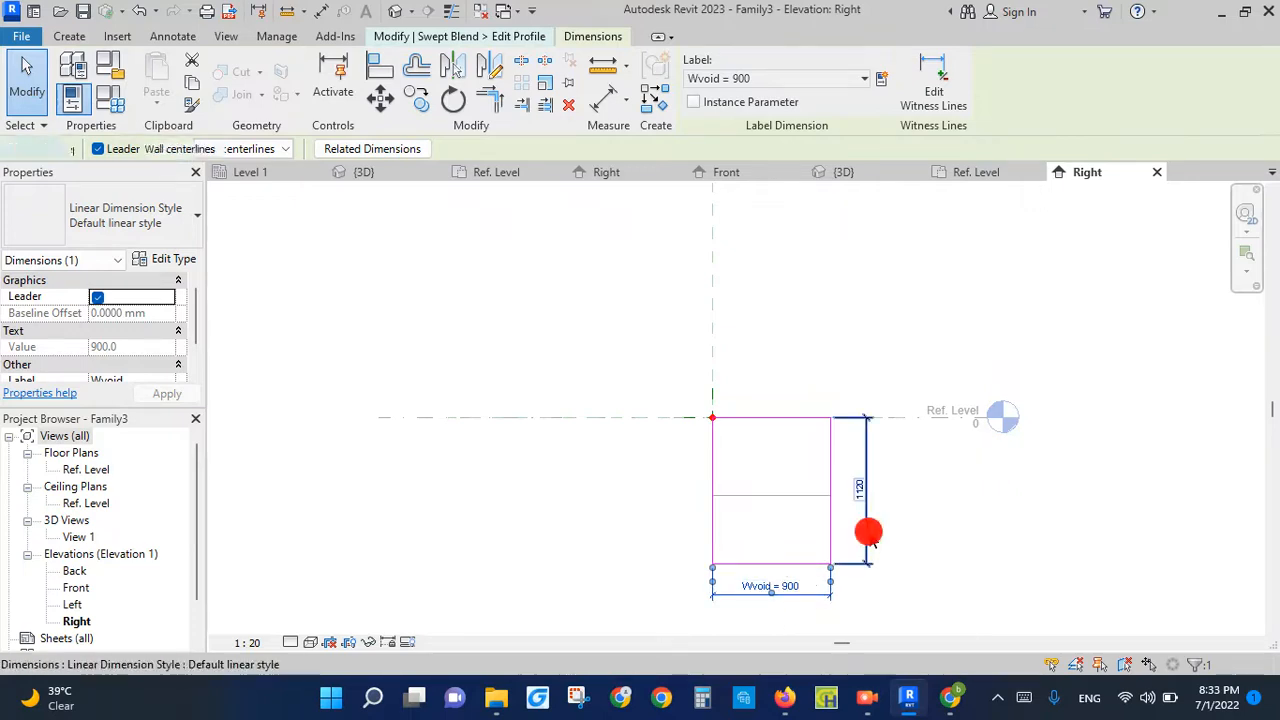
click(883, 79)
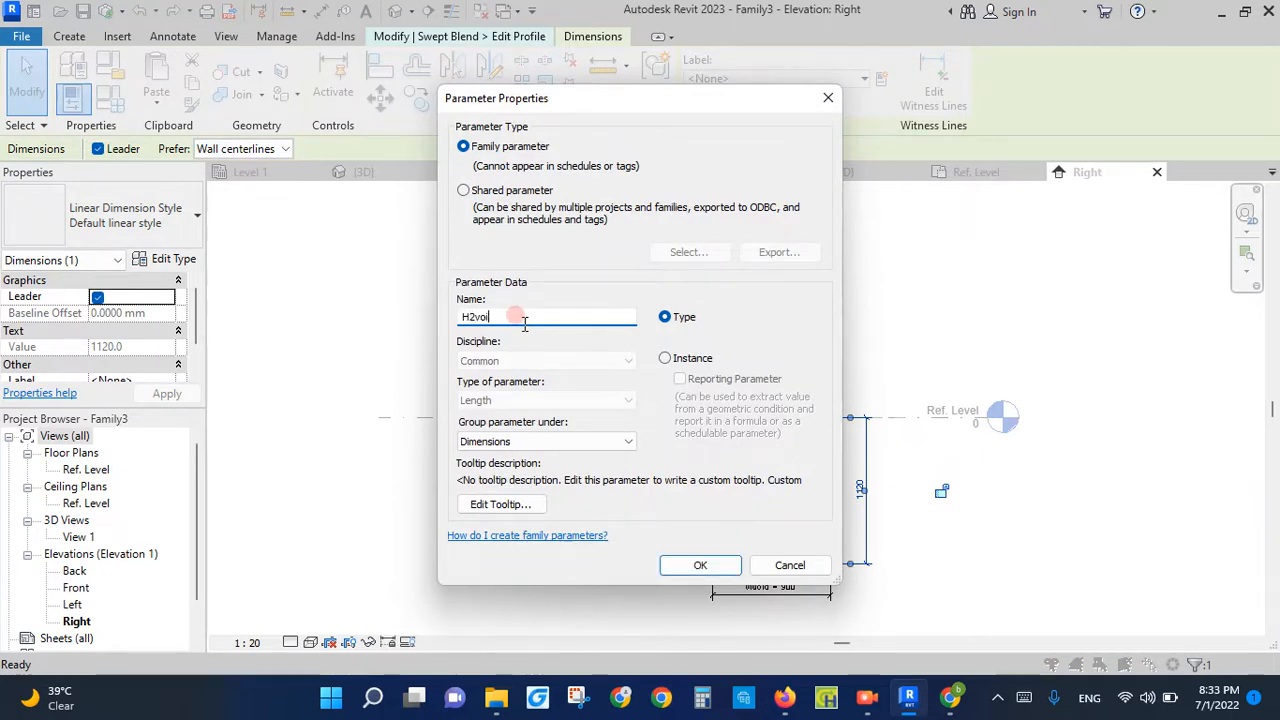
click(700, 566)
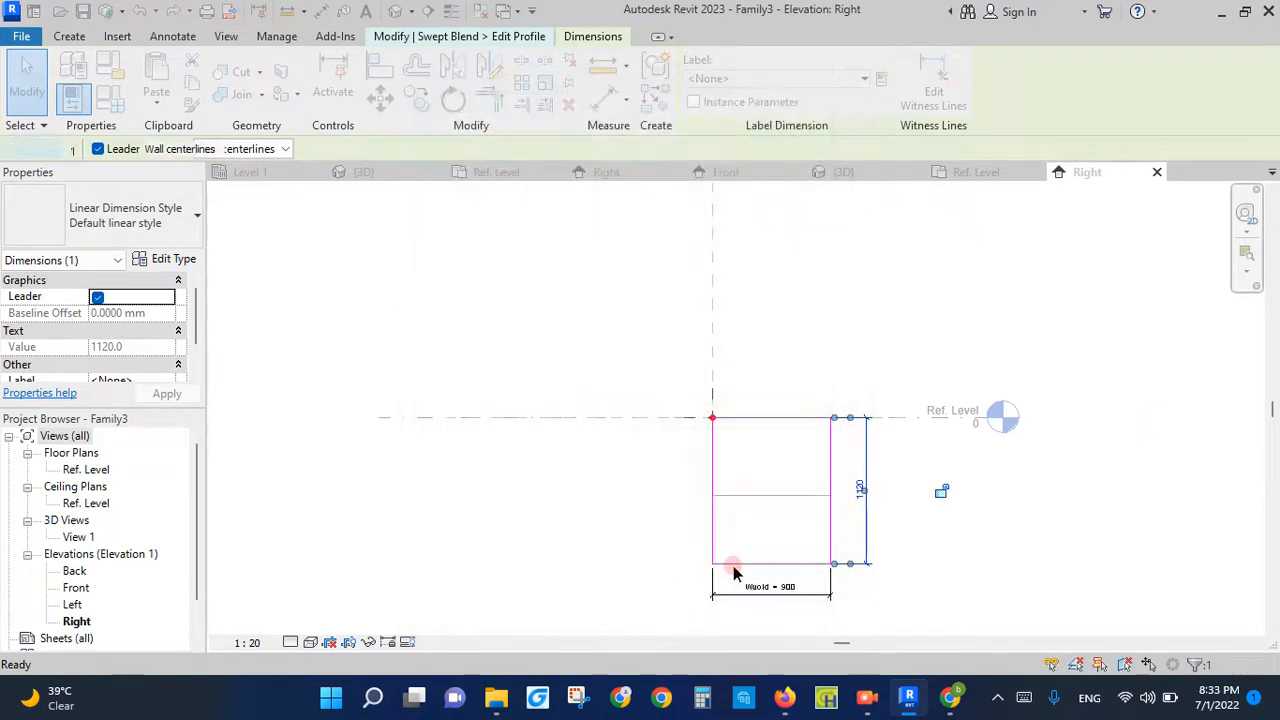
click(922, 573)
Finish the Profile 2 sketch and clear the profile selection.
click(703, 95)
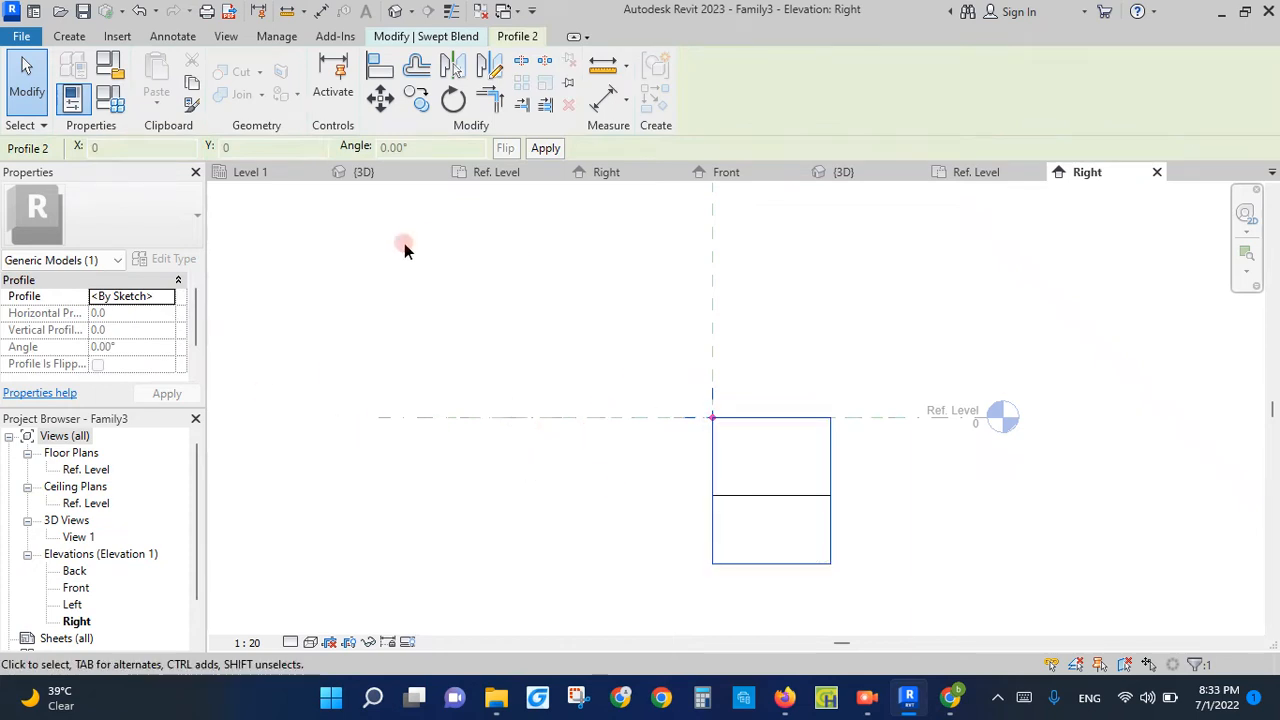
click(362, 320)
click(667, 457)
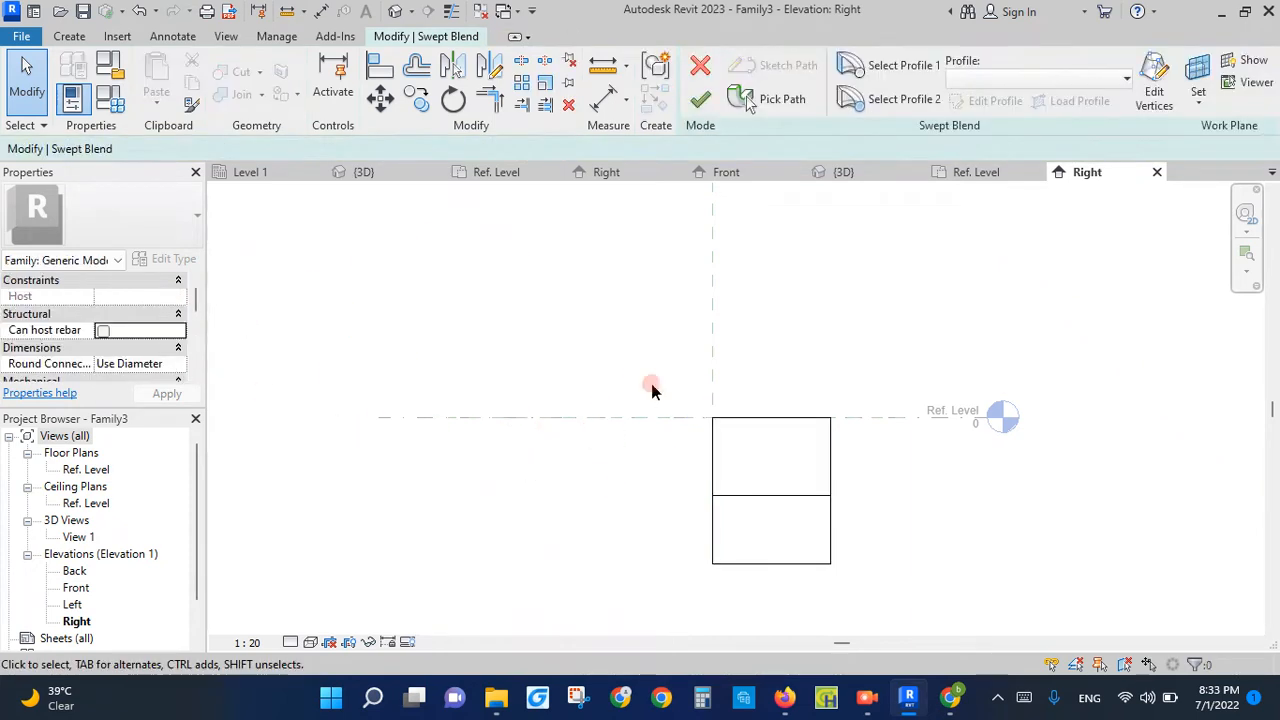
Finish the void swept blend and clear its selection.
click(698, 100)
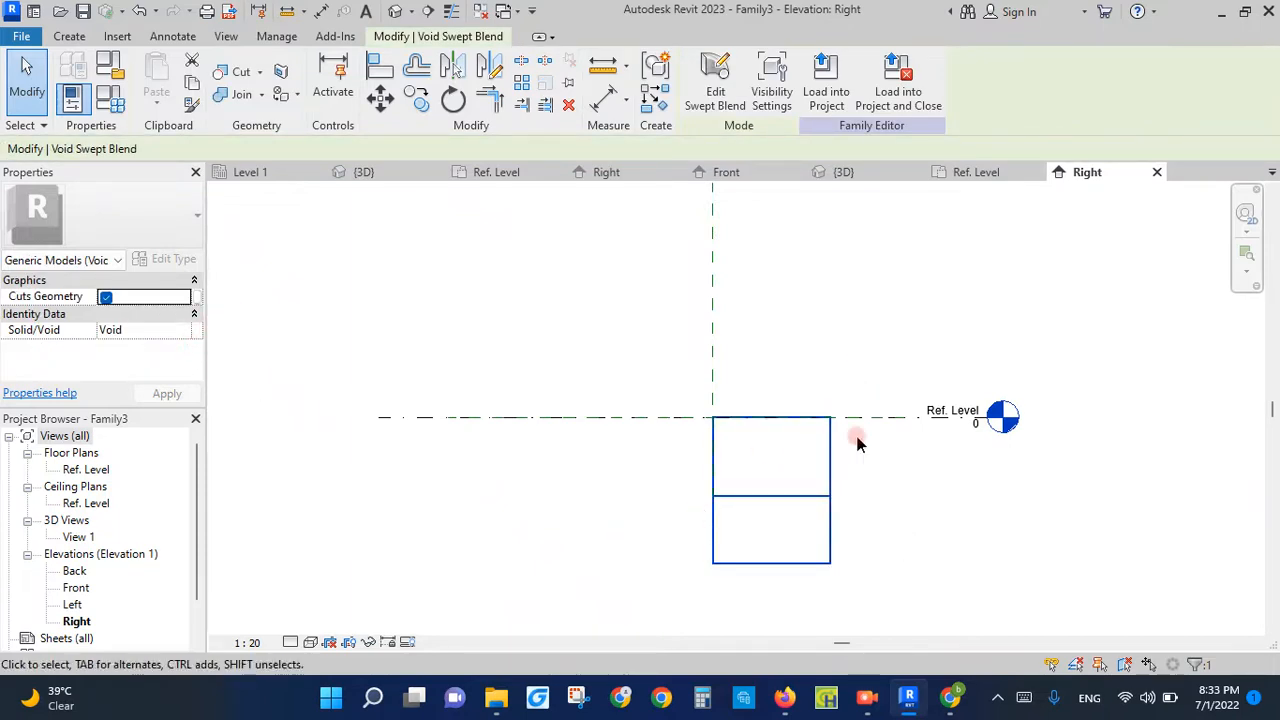
click(898, 520)
Reopen the void swept blend for editing and switch to the Front elevation.
click(826, 465)
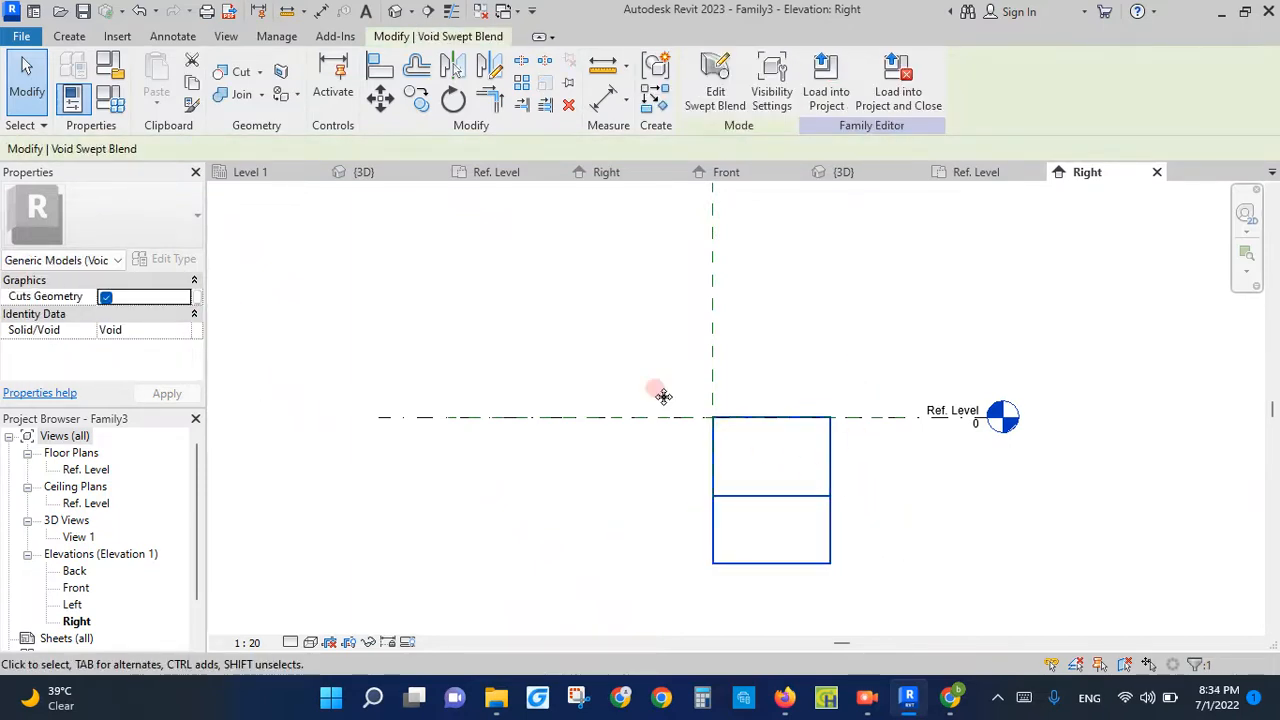
click(710, 97)
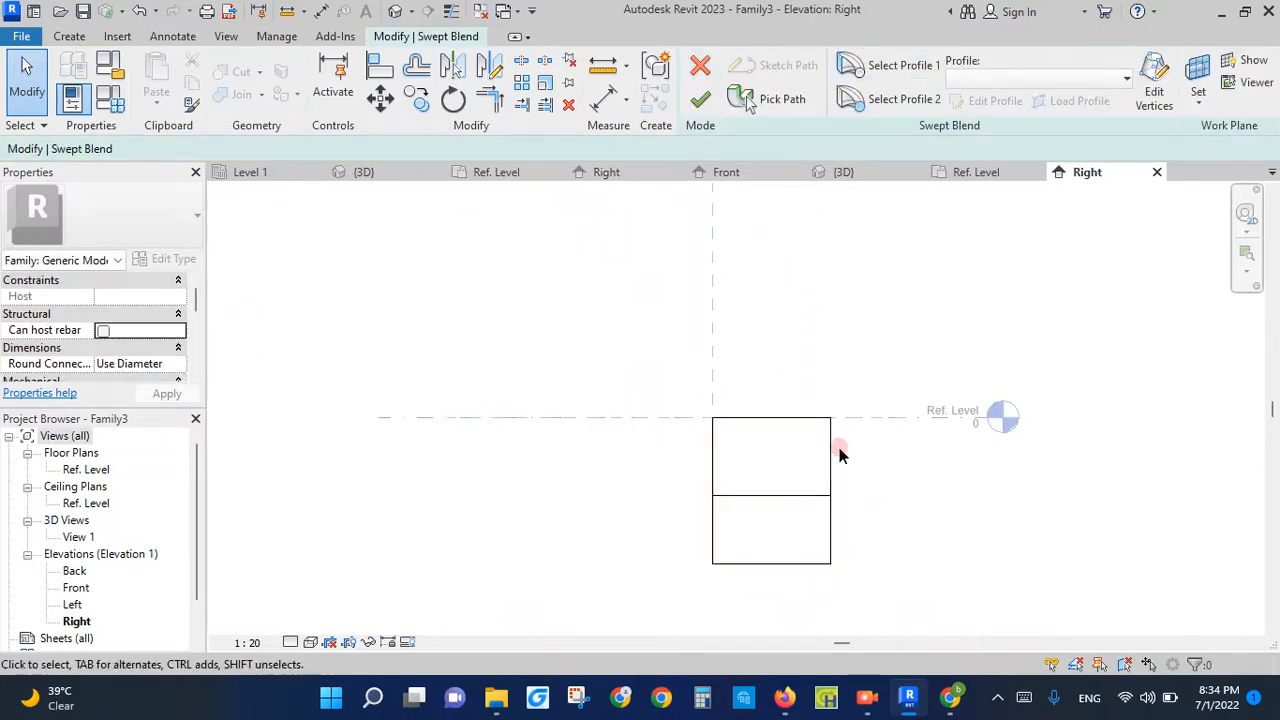
click(72, 588)
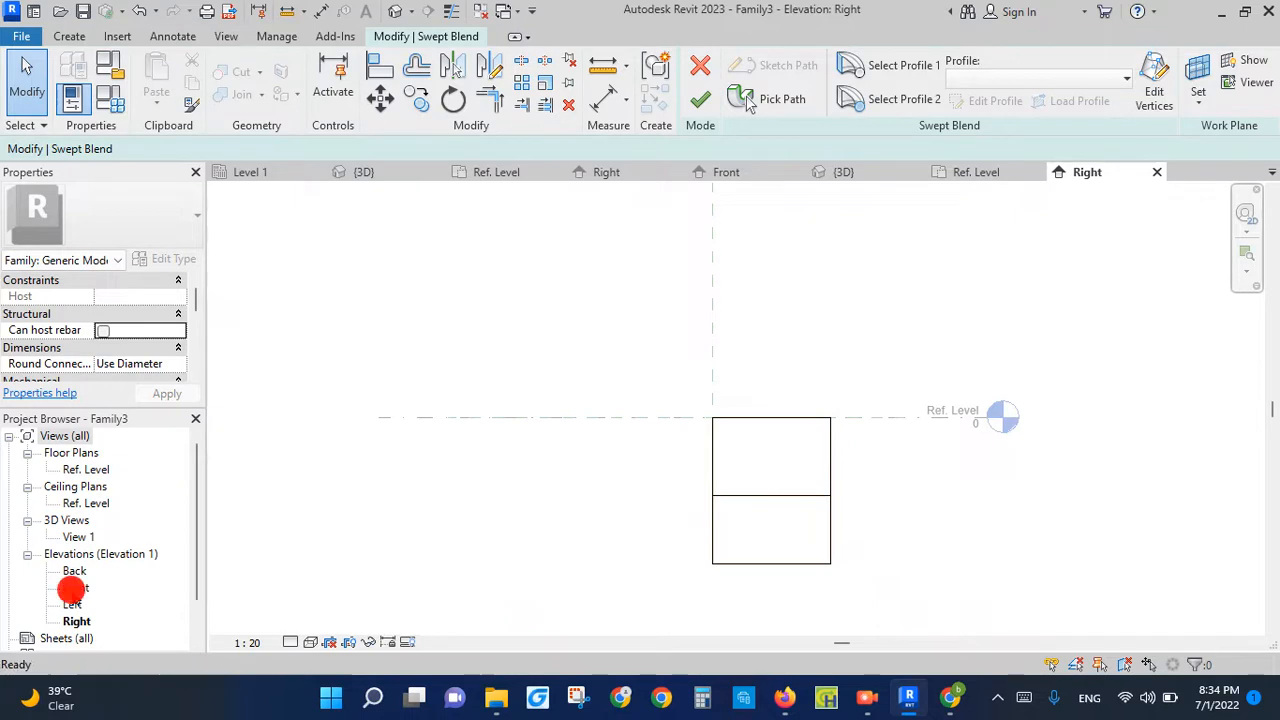
scroll(894, 367, down, 3)
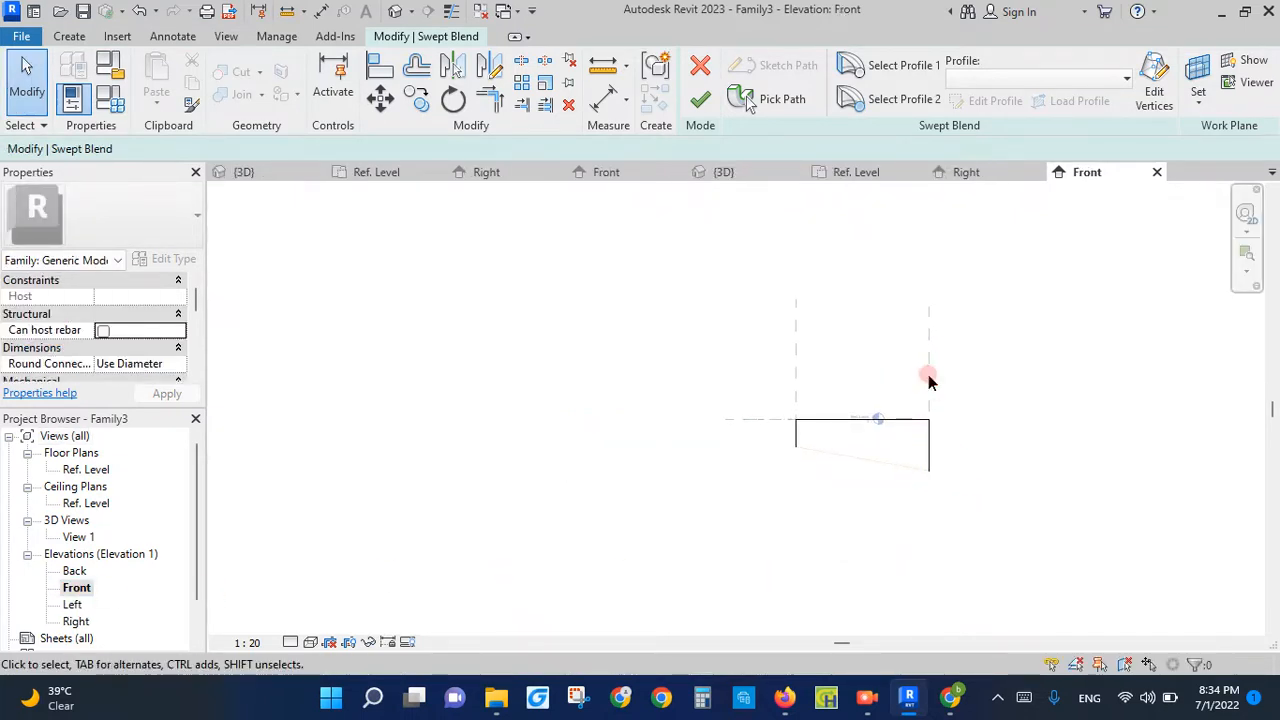
Enable Cut with Voids When Loaded for the family and finish the swept blend edit.
drag(195, 297, 197, 362)
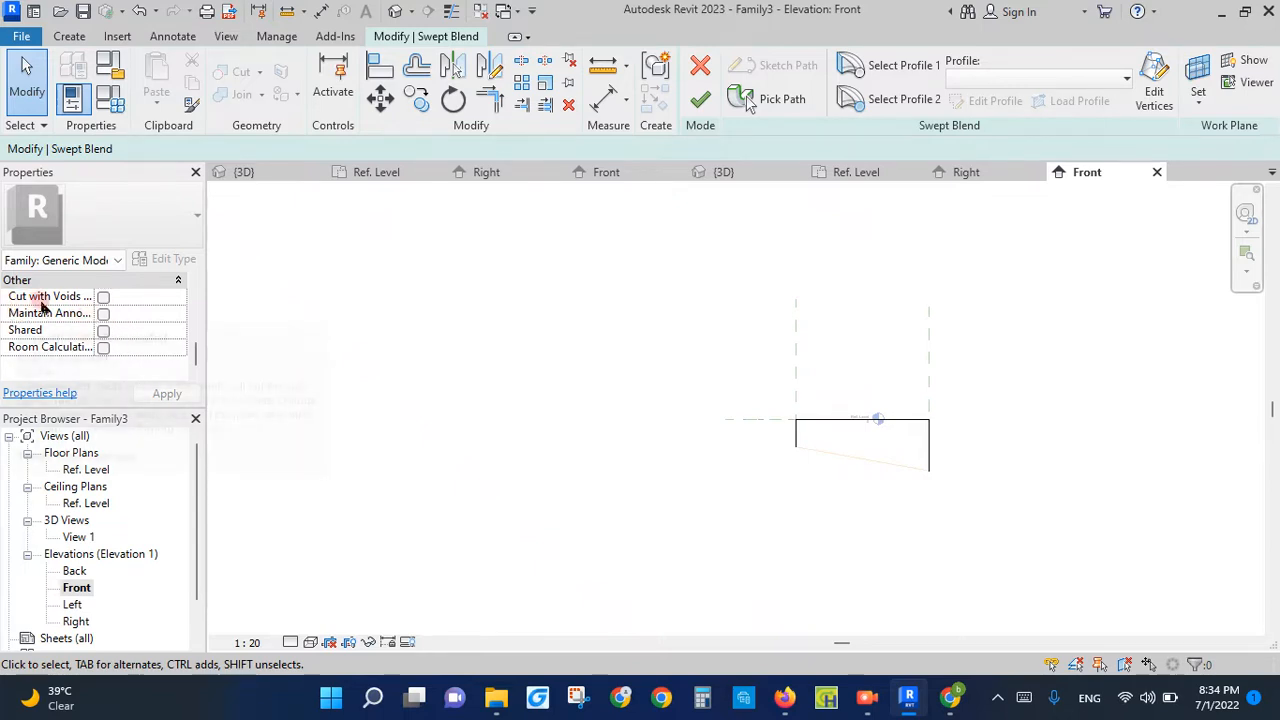
mouse_move(88, 302)
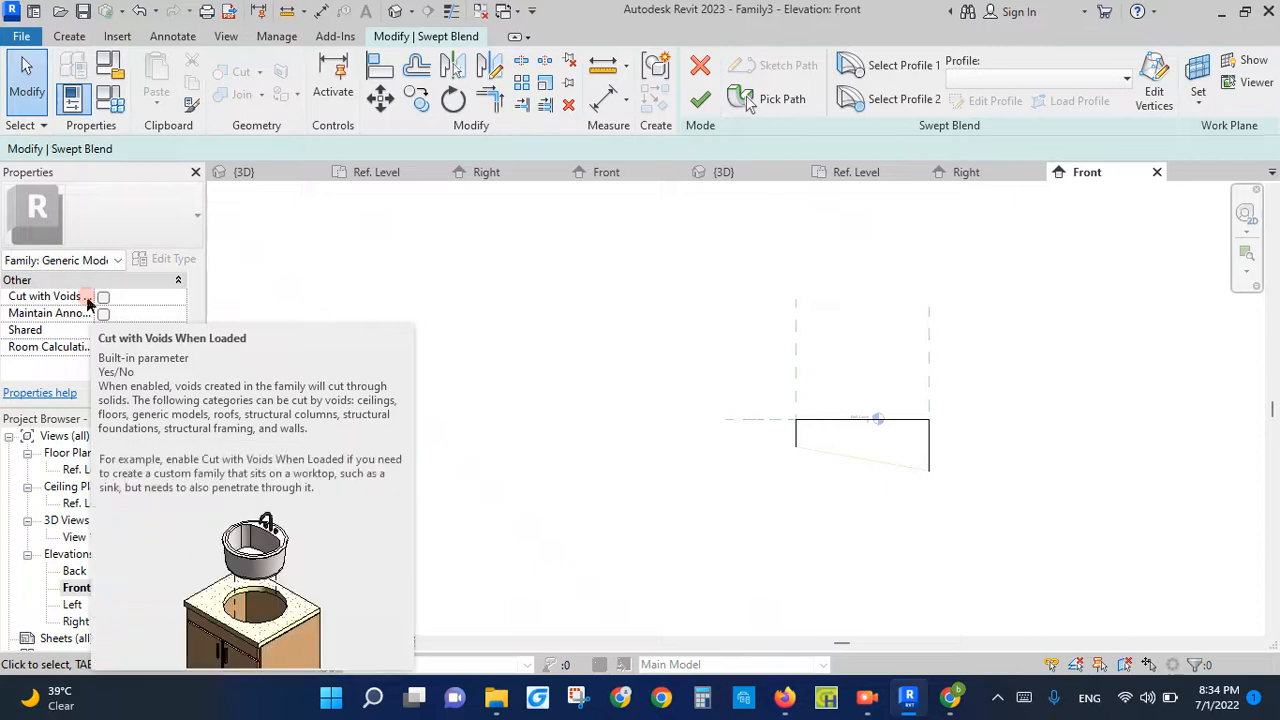
click(103, 297)
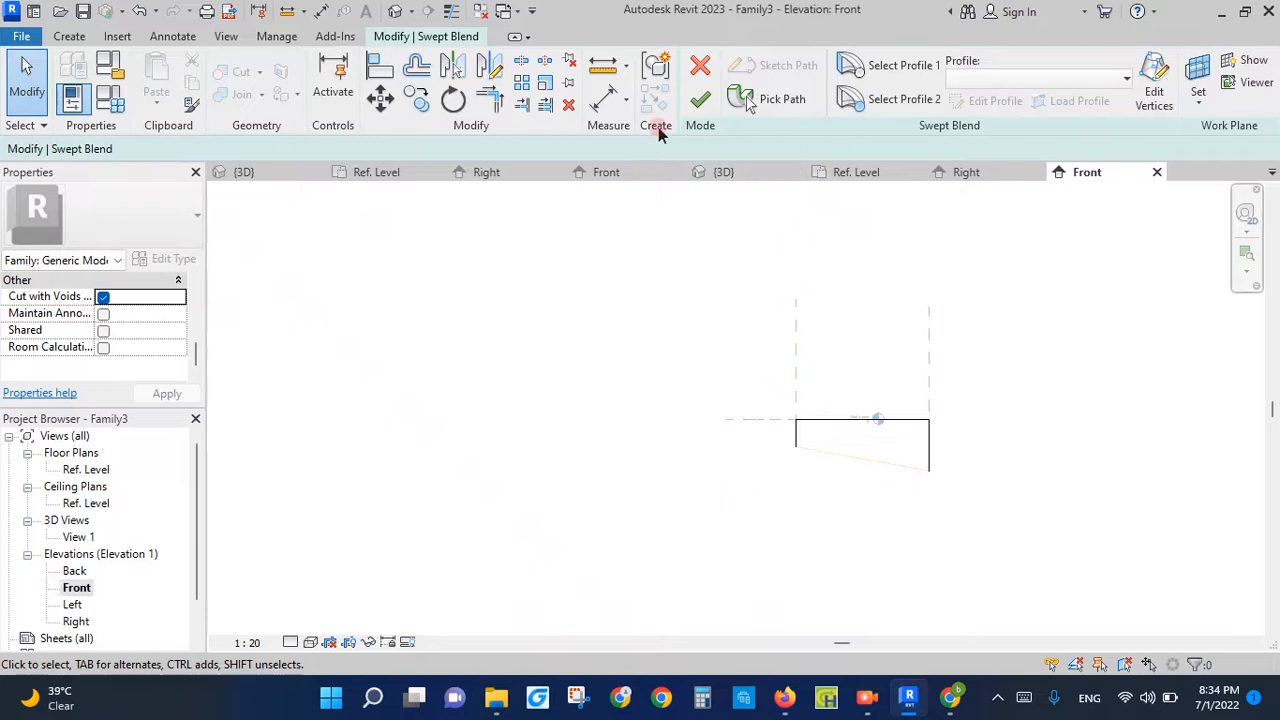
click(701, 99)
click(1017, 577)
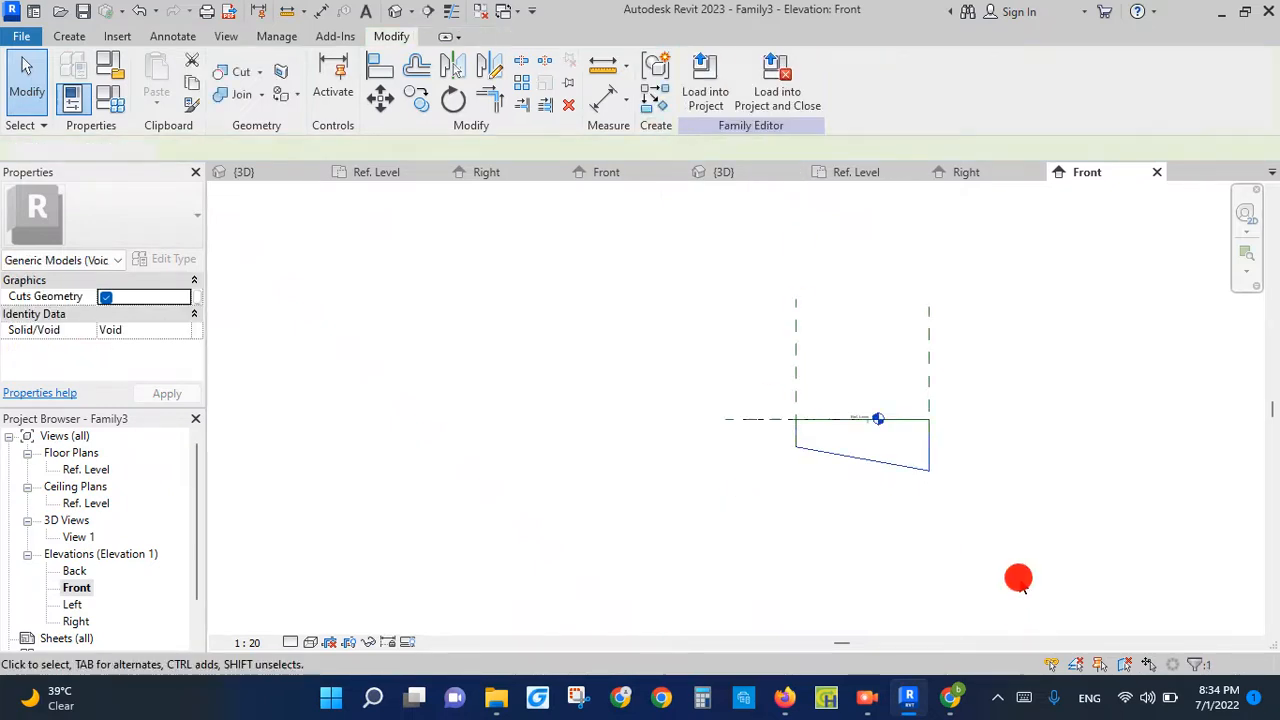
Stretch the void by moving the Right reference plane outward to a length of 5300 in the Front elevation.
scroll(943, 400, up, 2)
click(918, 398)
drag(914, 360, 989, 358)
drag(1075, 362, 1108, 362)
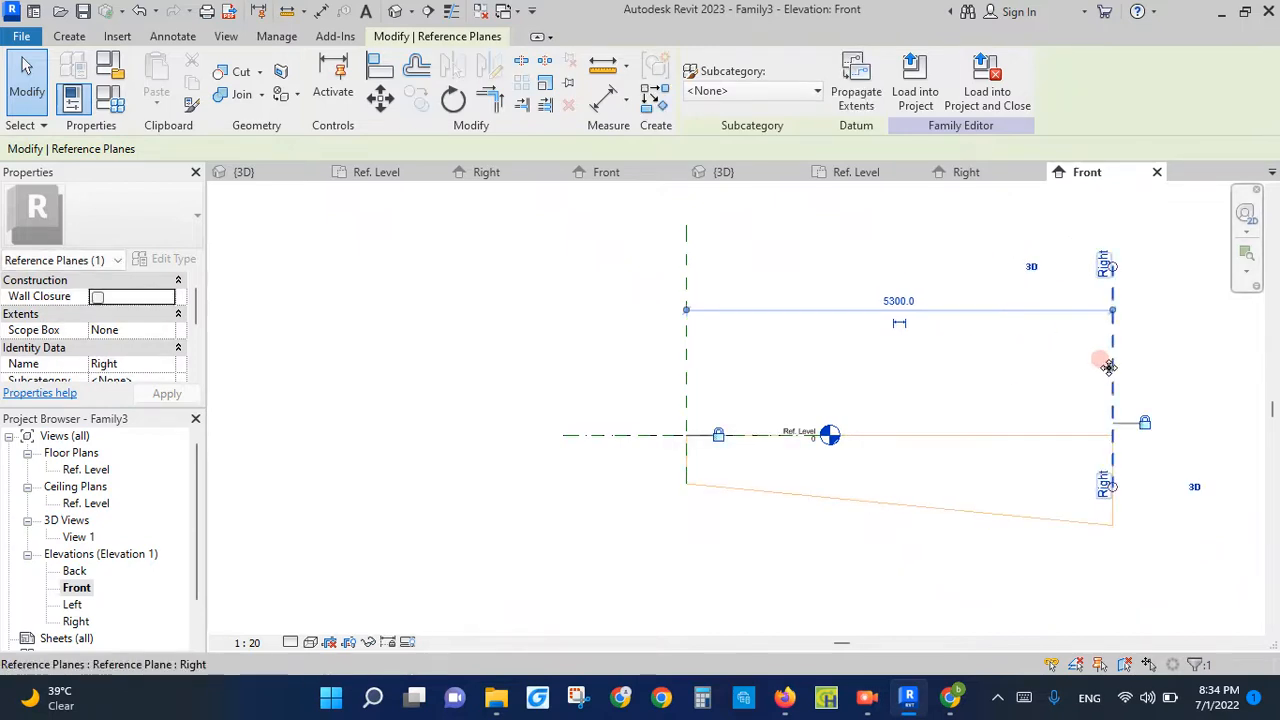
click(508, 389)
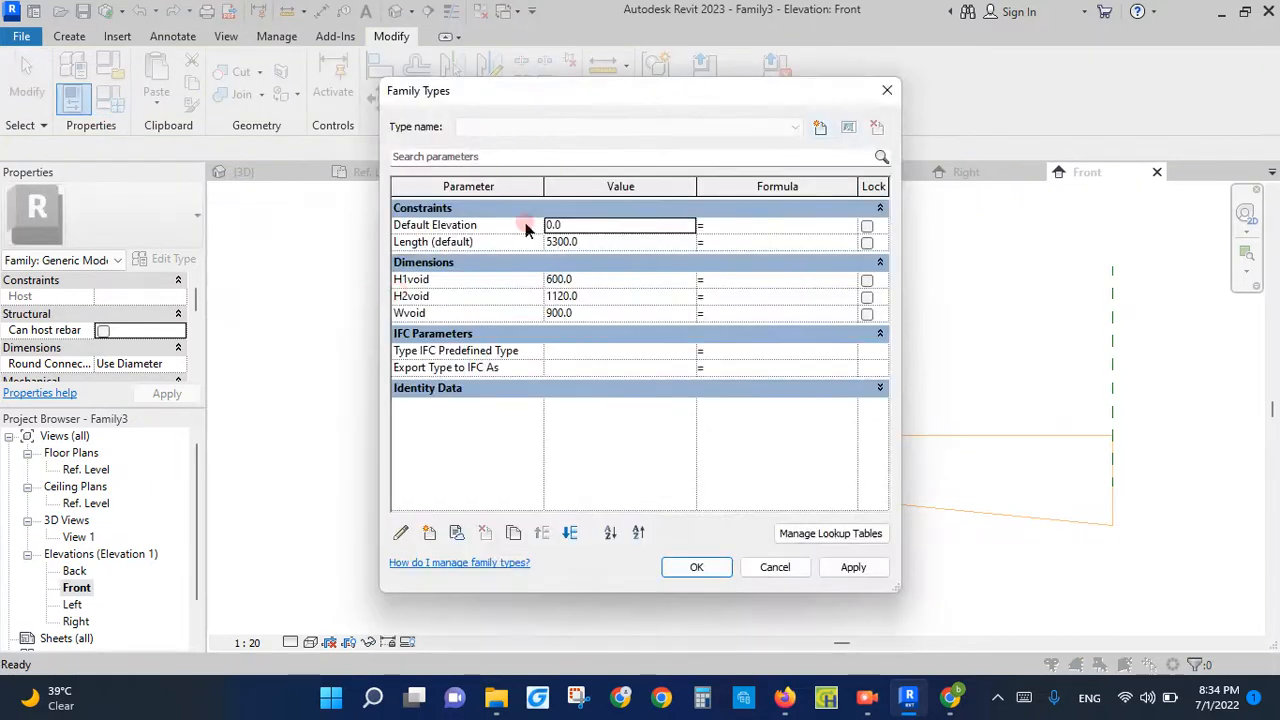
Create a new family type named Trench-01 600x400-700.
click(820, 127)
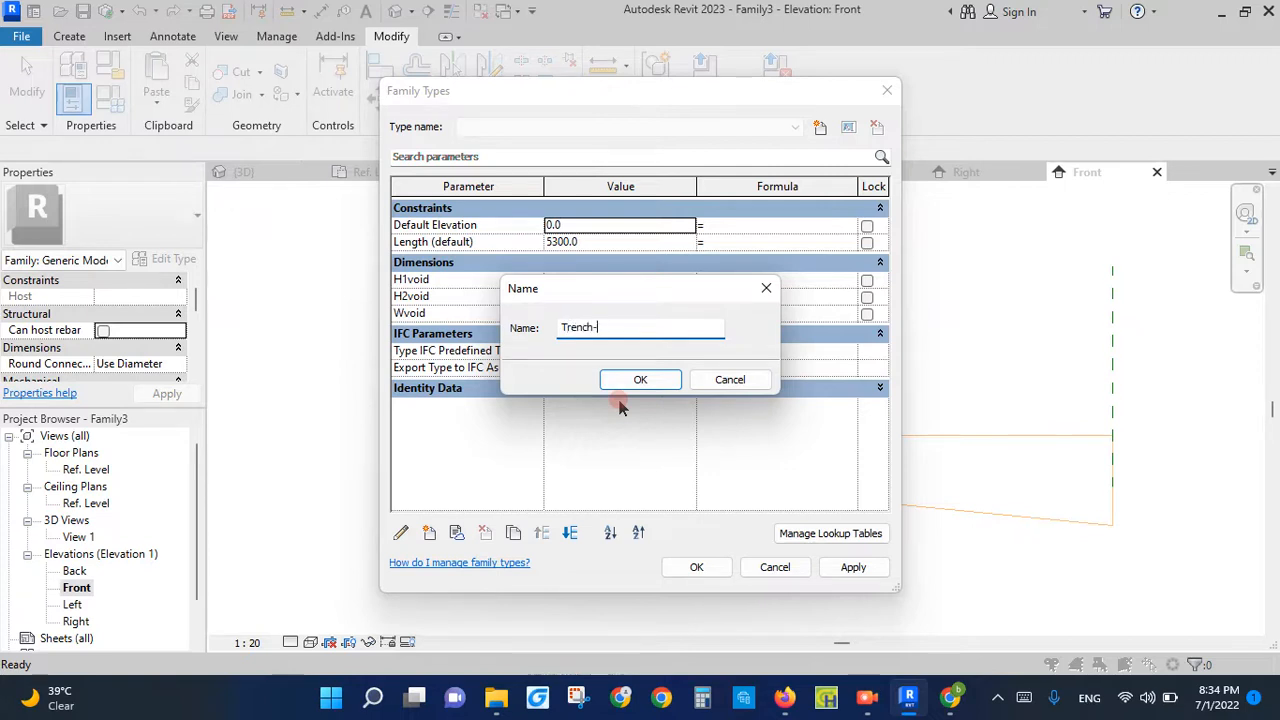
click(648, 386)
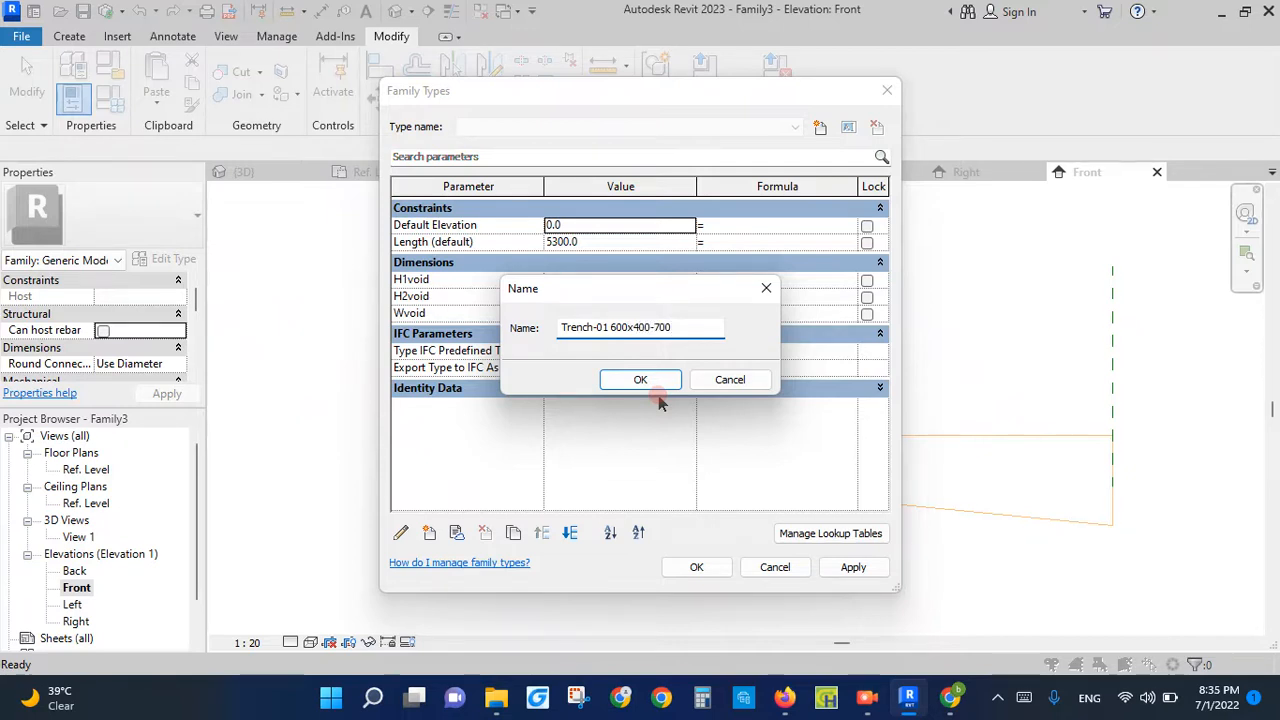
click(640, 379)
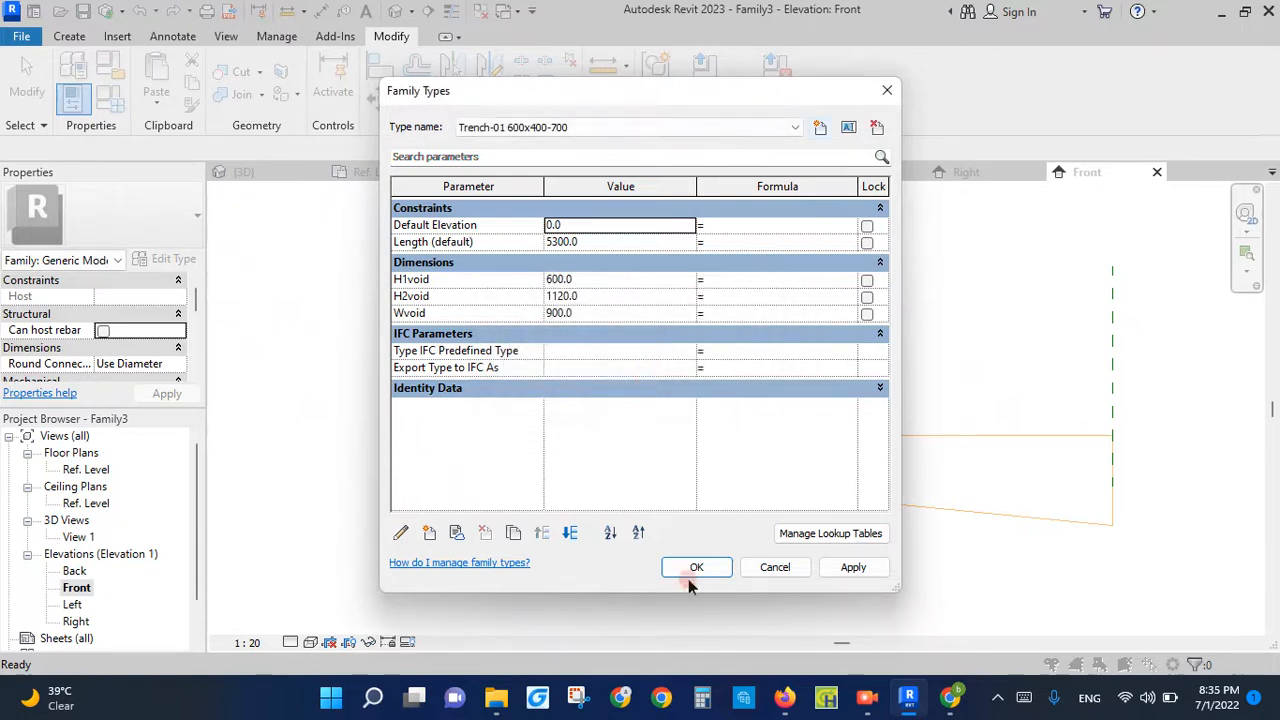
Set H1void to 400, H2void to 700 and Wvoid to 600 for the new family type and apply the values.
click(609, 291)
text(700)
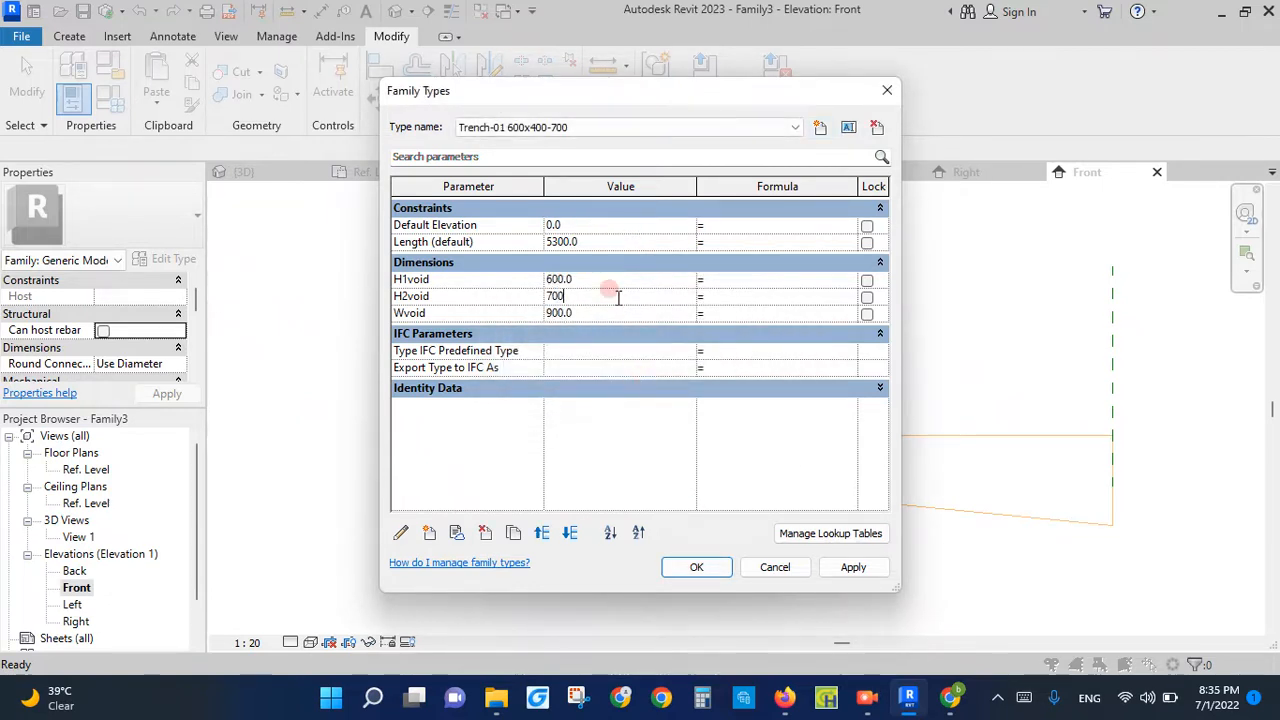
click(600, 313)
text(400)
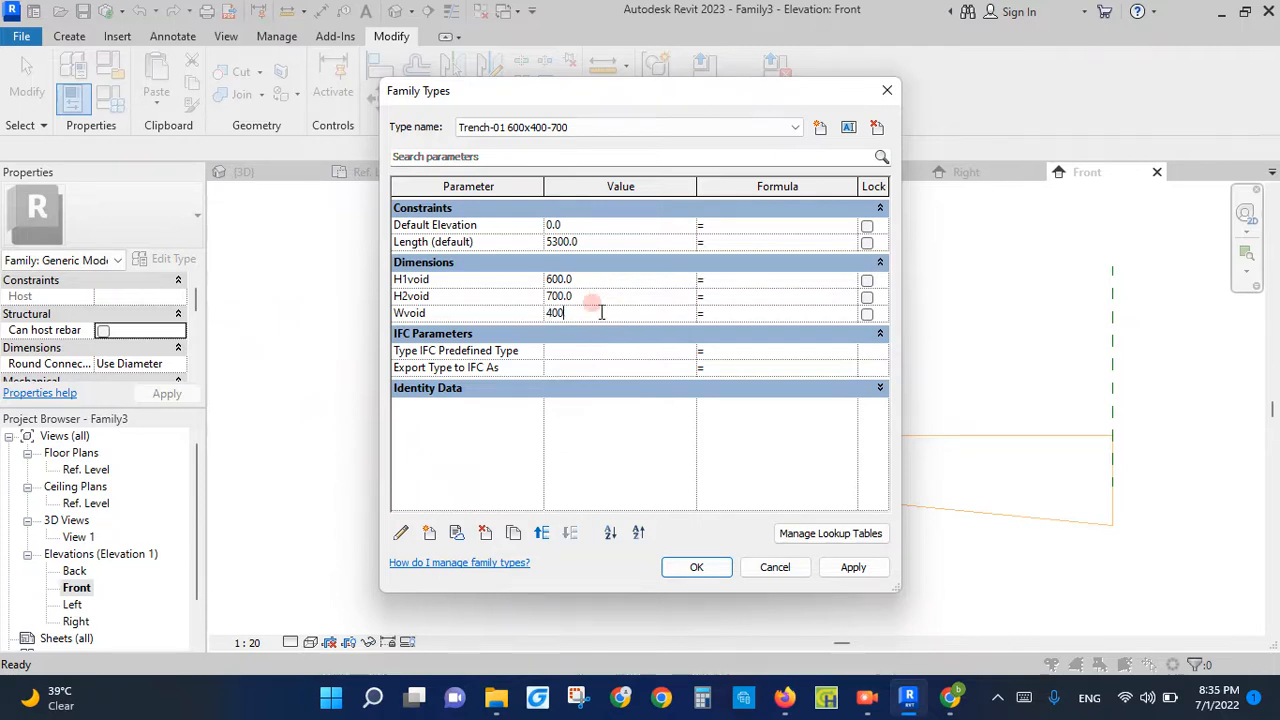
drag(570, 313, 523, 320)
text(600)
click(588, 280)
text(400)
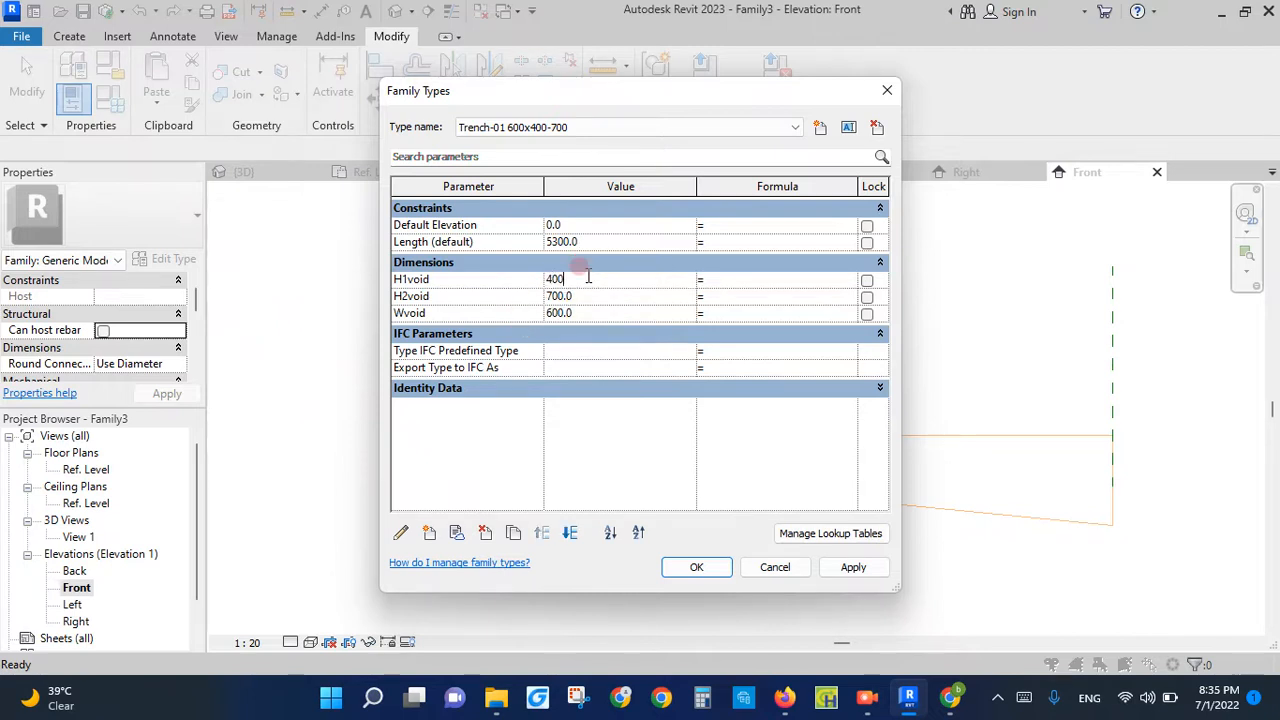
click(697, 567)
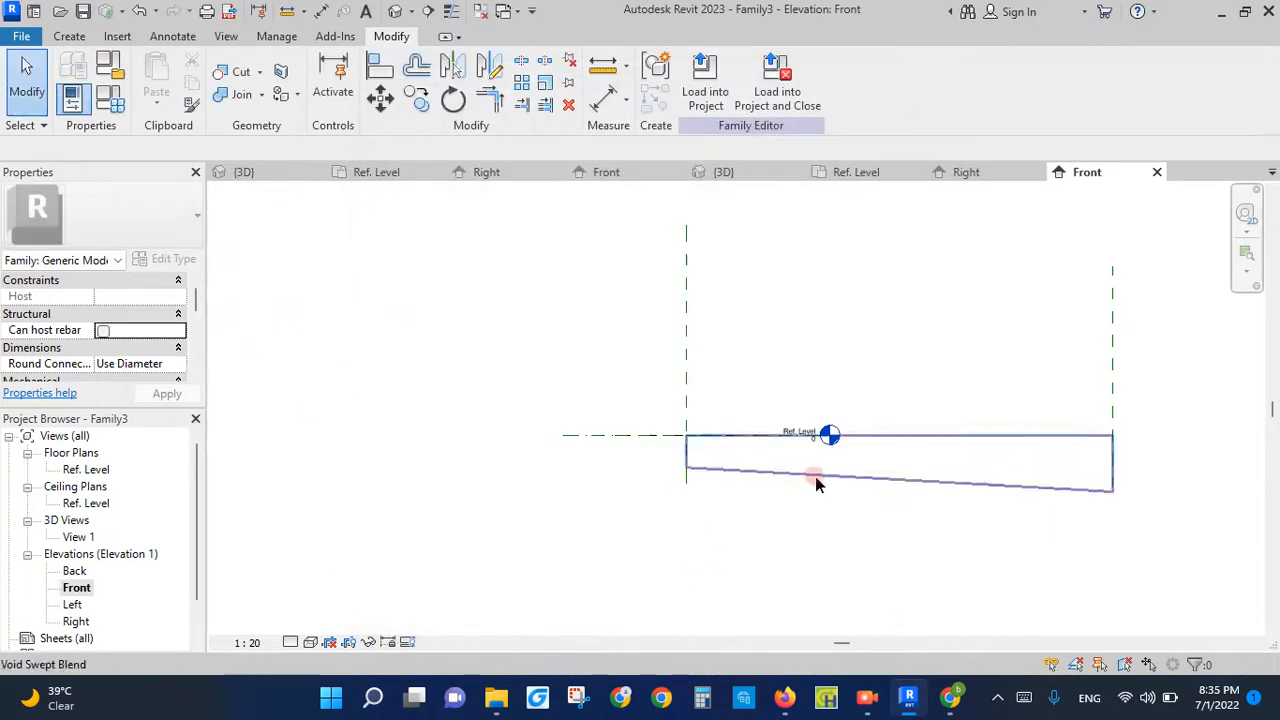
Load the family into Project1 and place a Trench-01 600x400-700 instance horizontally across the floor in the Level 1 plan.
click(711, 104)
click(602, 488)
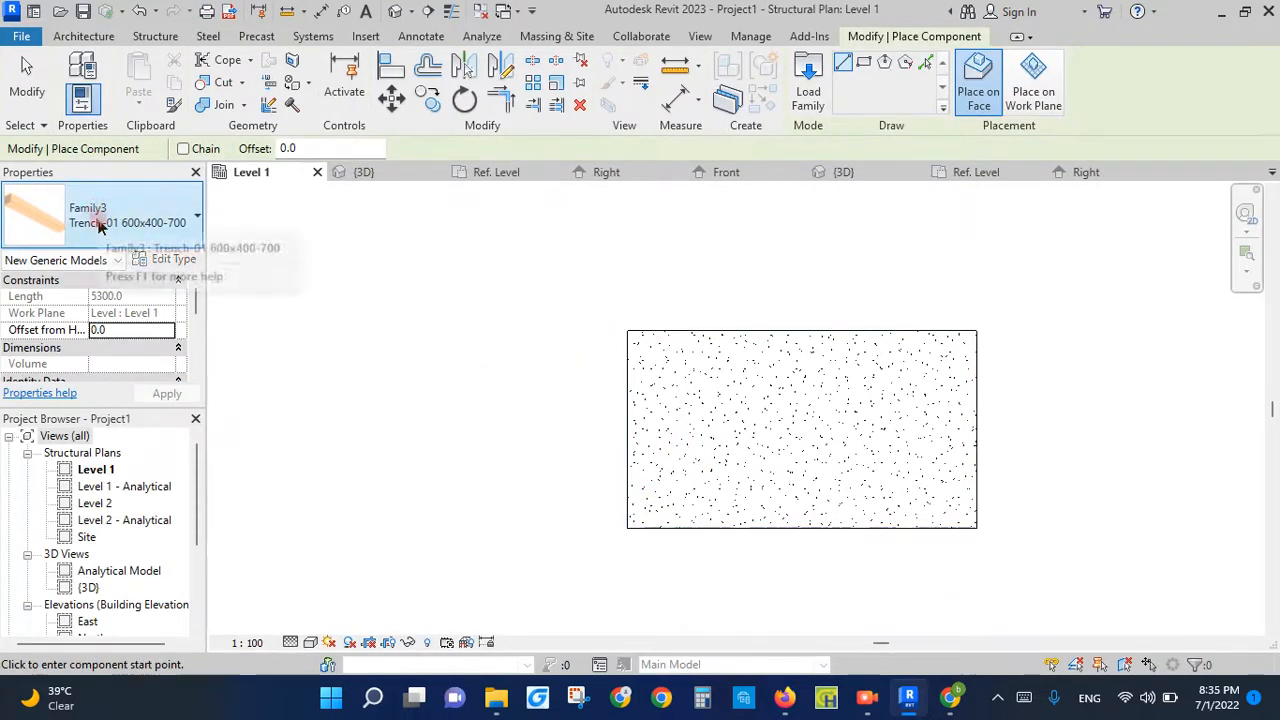
click(630, 469)
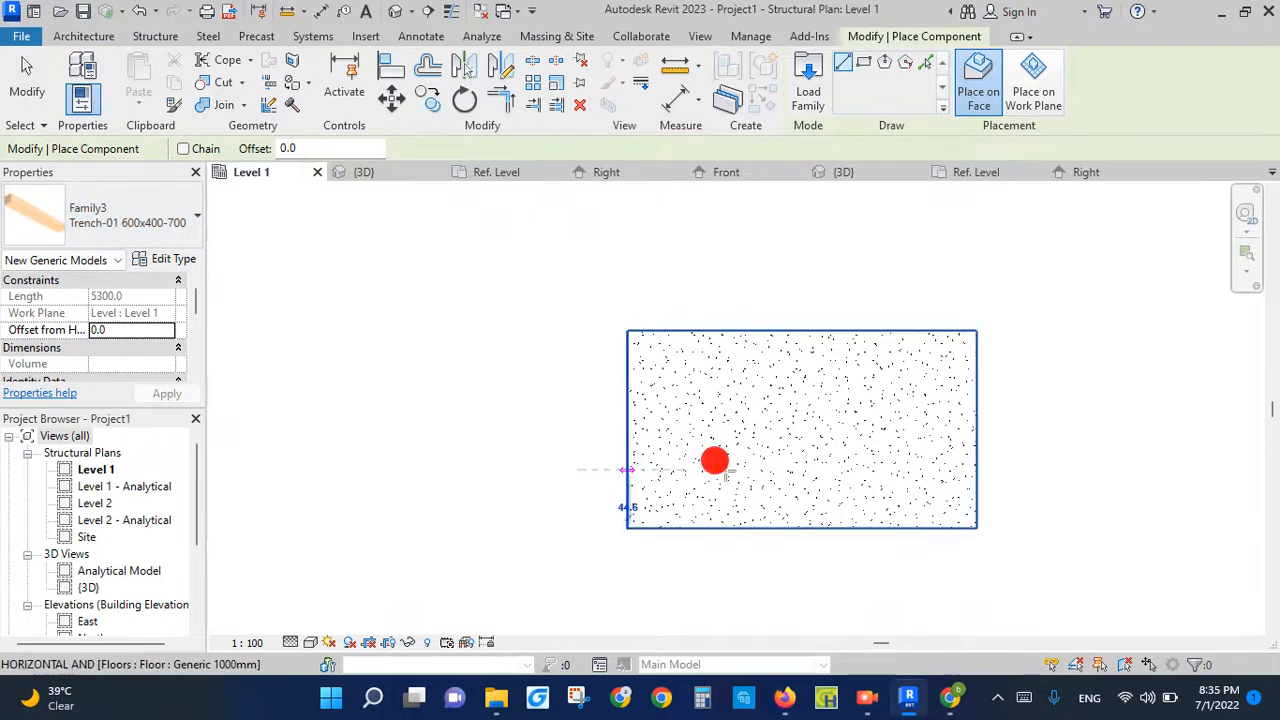
click(975, 469)
scroll(665, 482, up, 5)
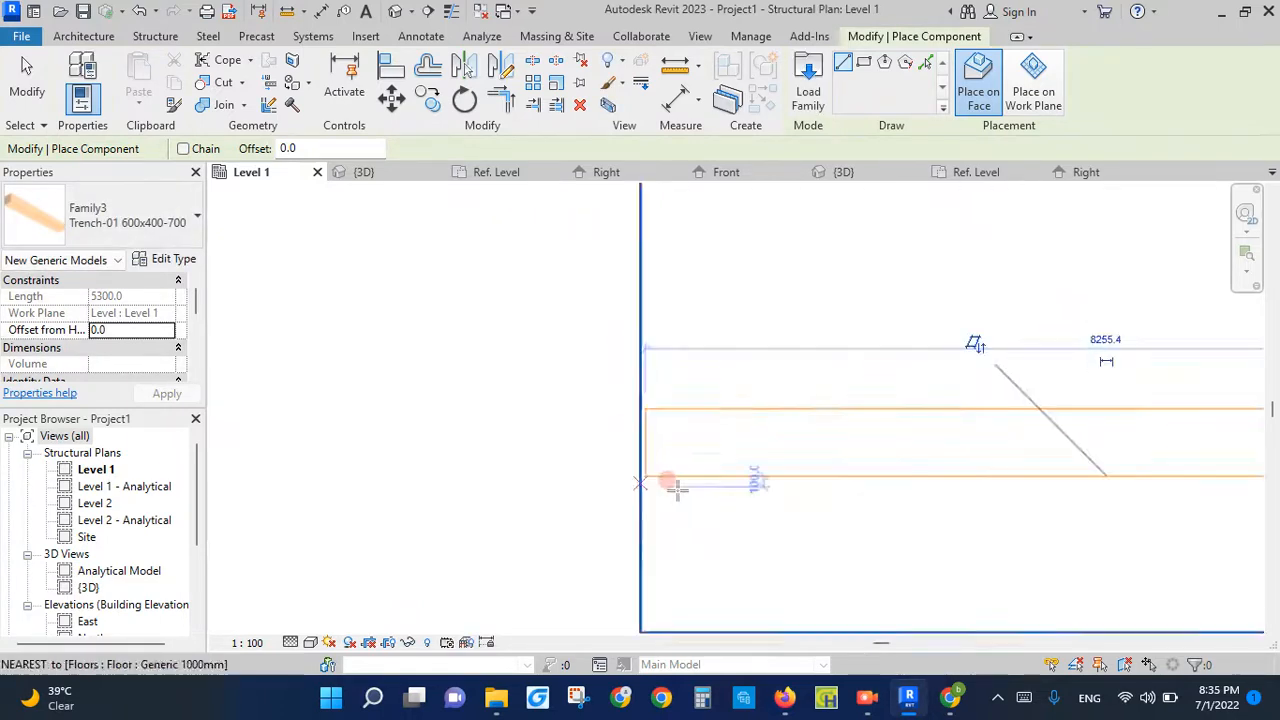
key(Escape)
key(Escape)
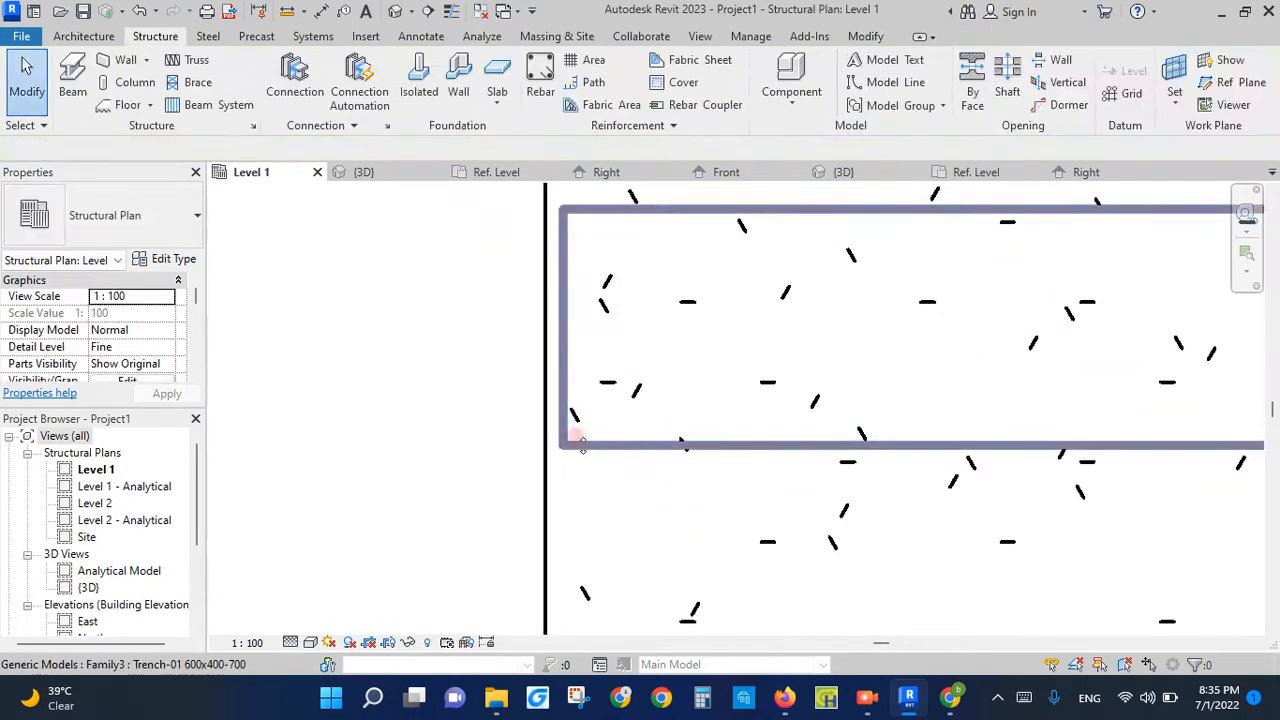
Extend the trench's left end to the floor's left edge, making the trench 8300 long.
click(563, 443)
drag(563, 443, 543, 443)
scroll(466, 443, down, 2)
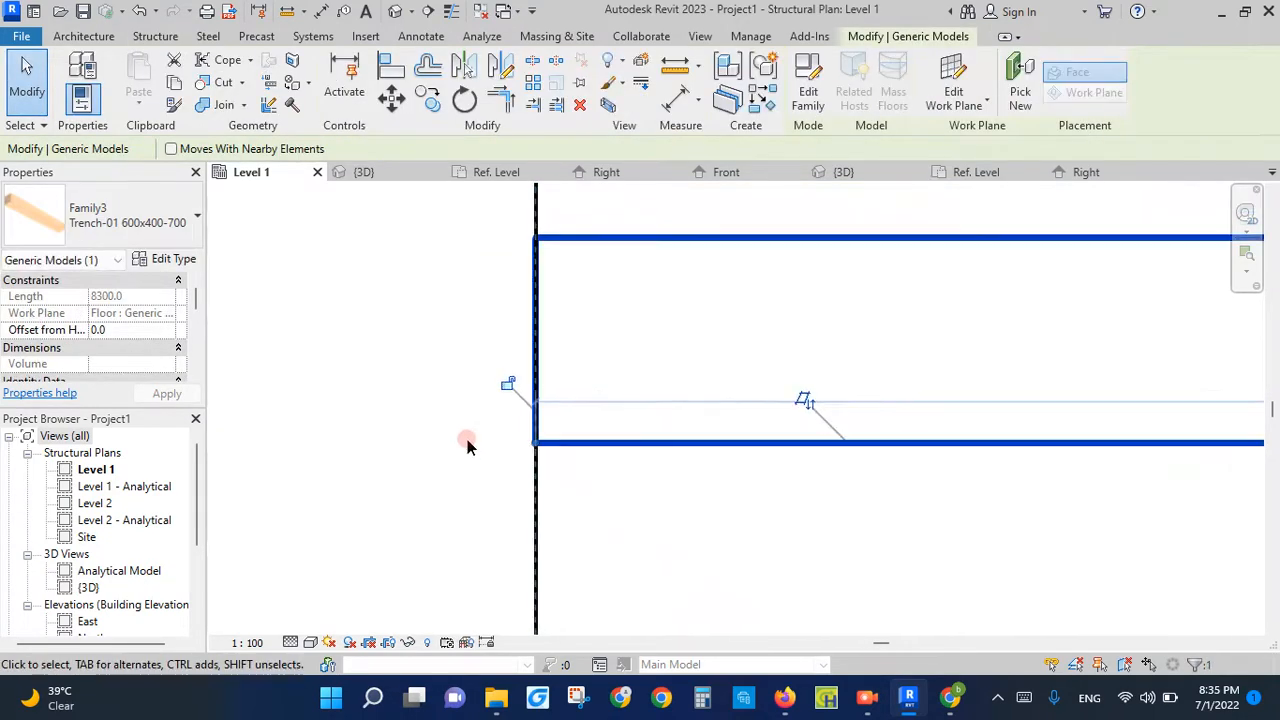
scroll(472, 472, down, 3)
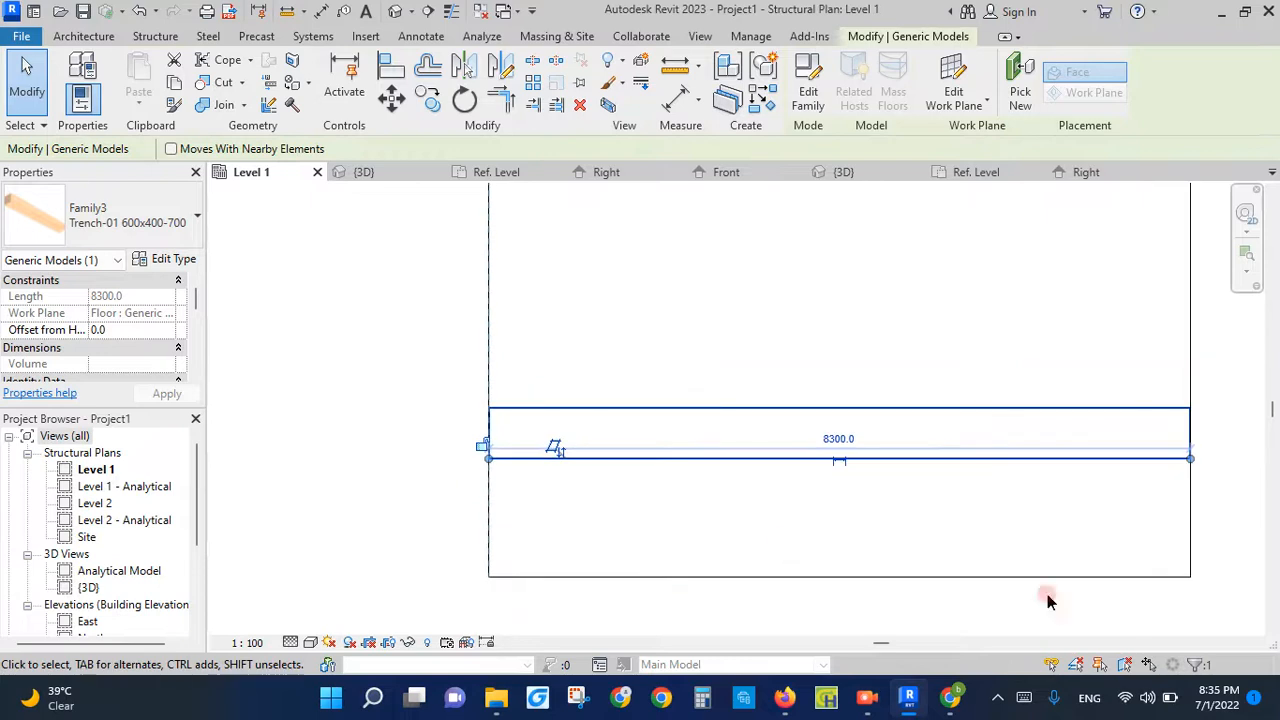
click(1199, 516)
scroll(741, 495, down, 1)
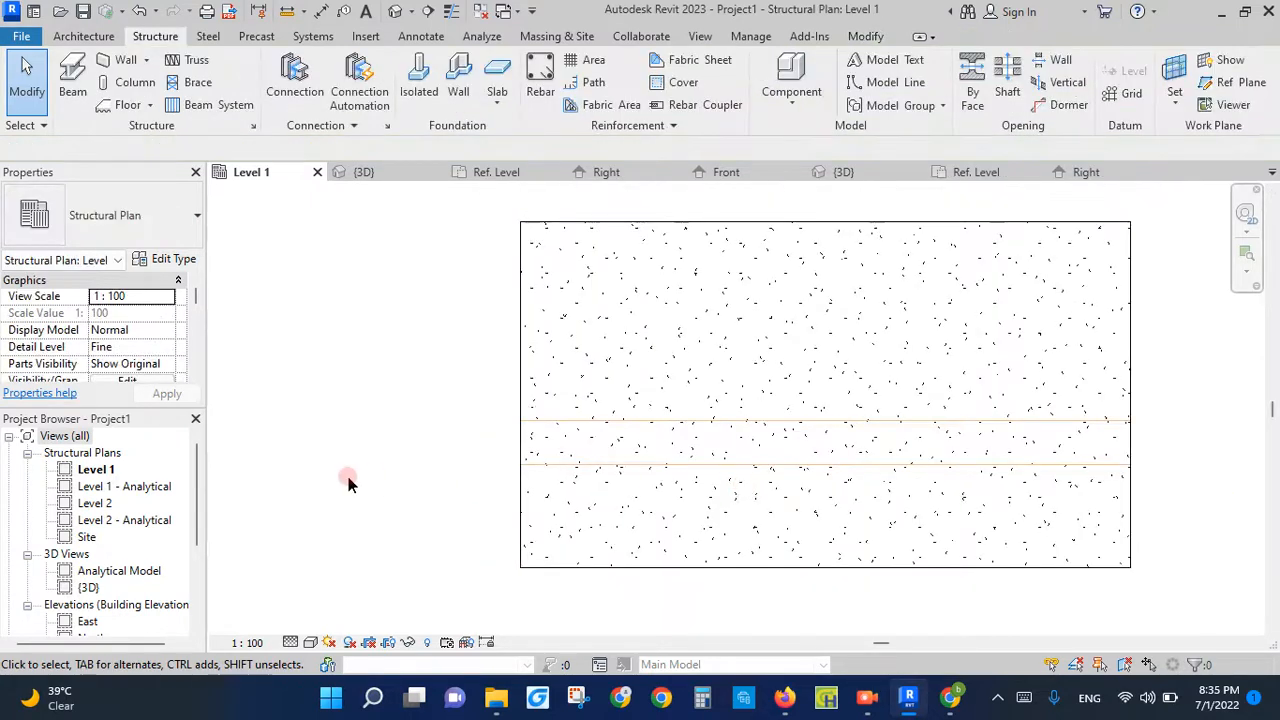
scroll(348, 484, down, 1)
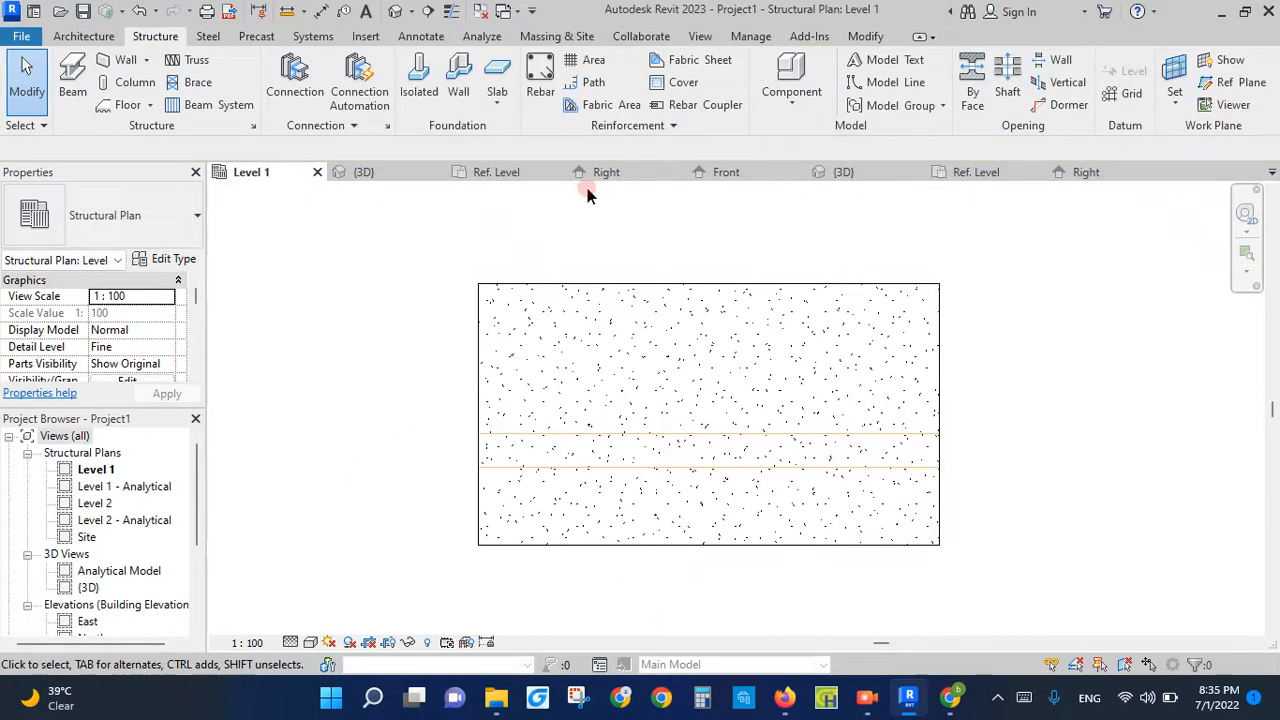
Cut the Generic 1000mm floor with the trench void using Cut Geometry.
click(609, 285)
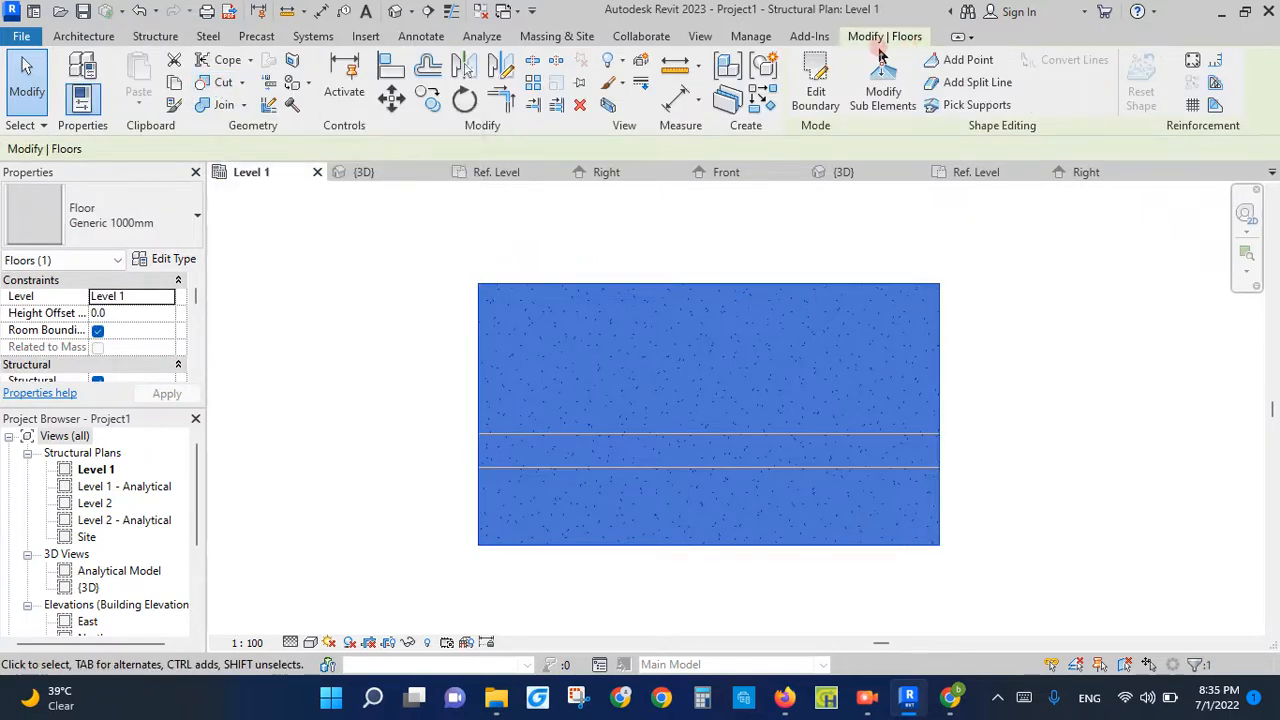
click(222, 82)
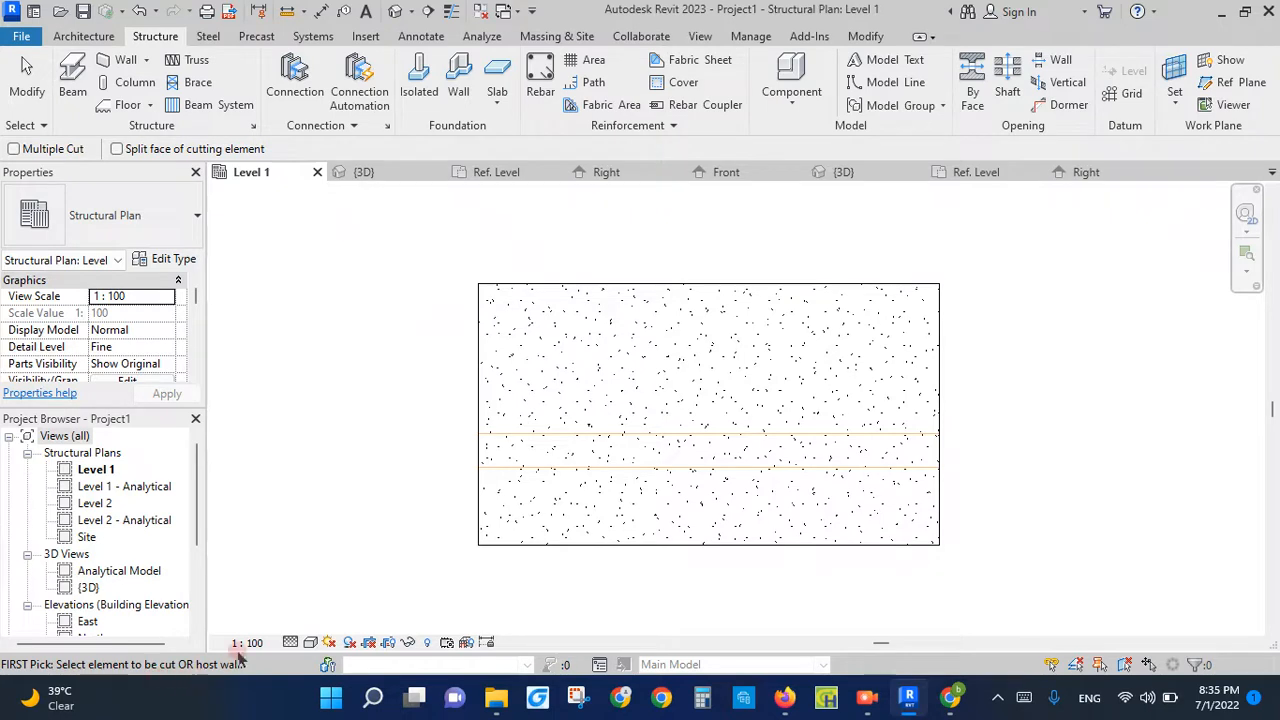
click(478, 324)
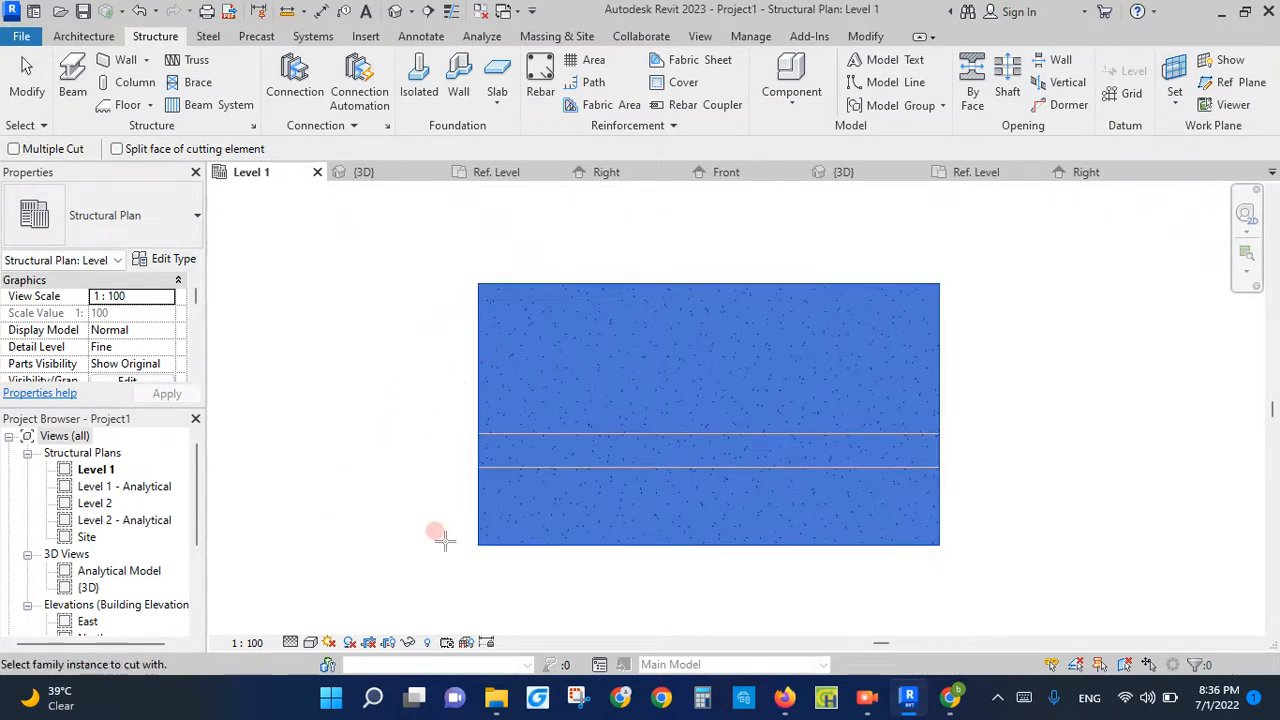
click(562, 455)
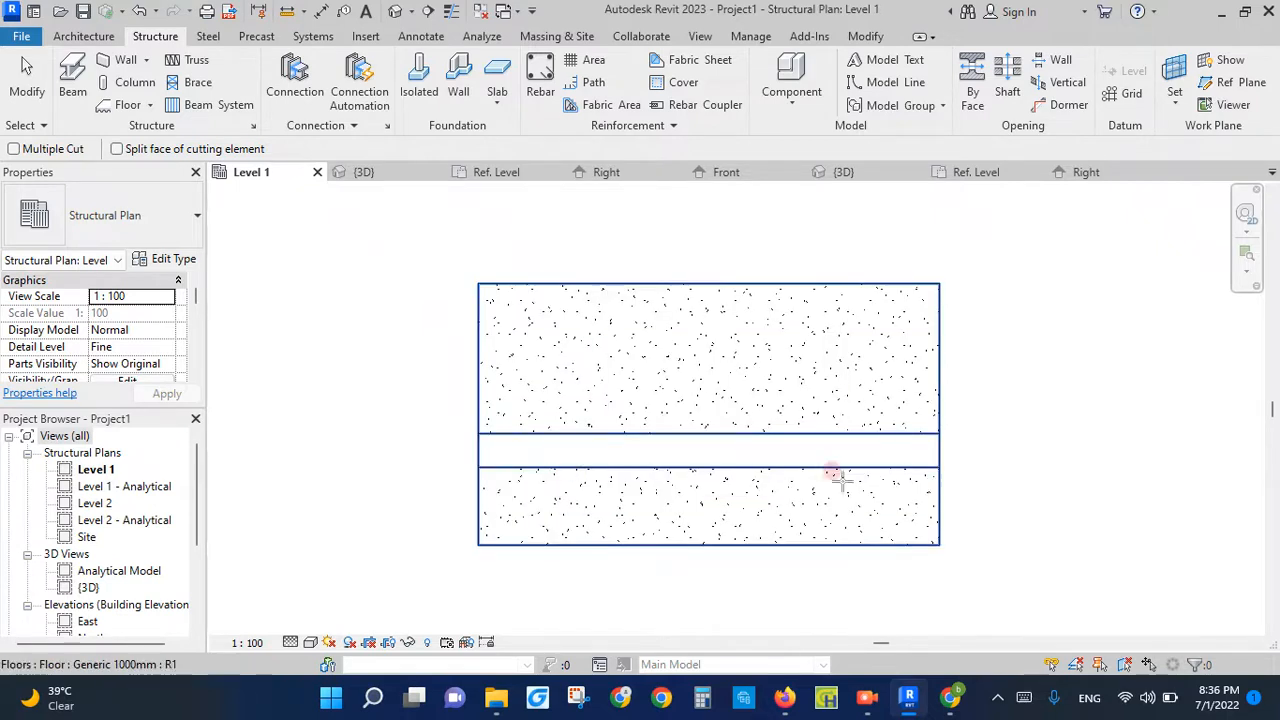
key(Escape)
Inspect the trench cut through the floor from several angles in the 3D view.
click(368, 173)
scroll(600, 443, up, 2)
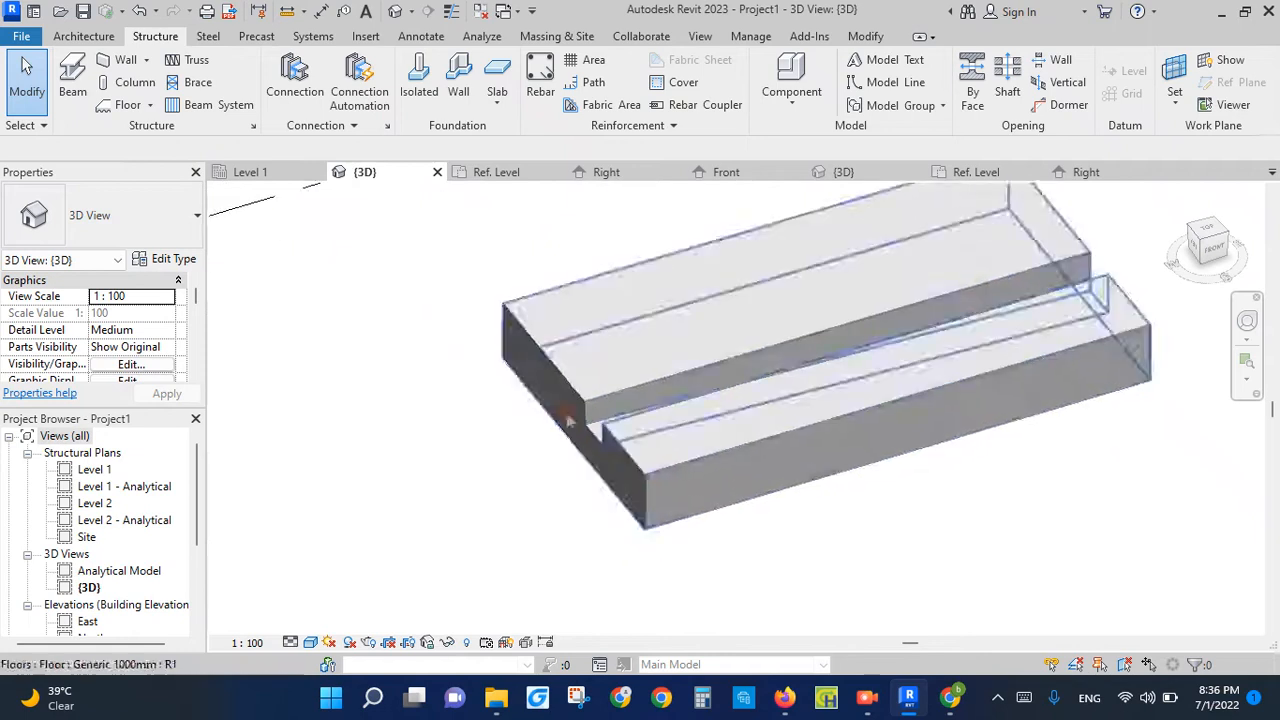
shift+middle_drag(686, 591, 1163, 337)
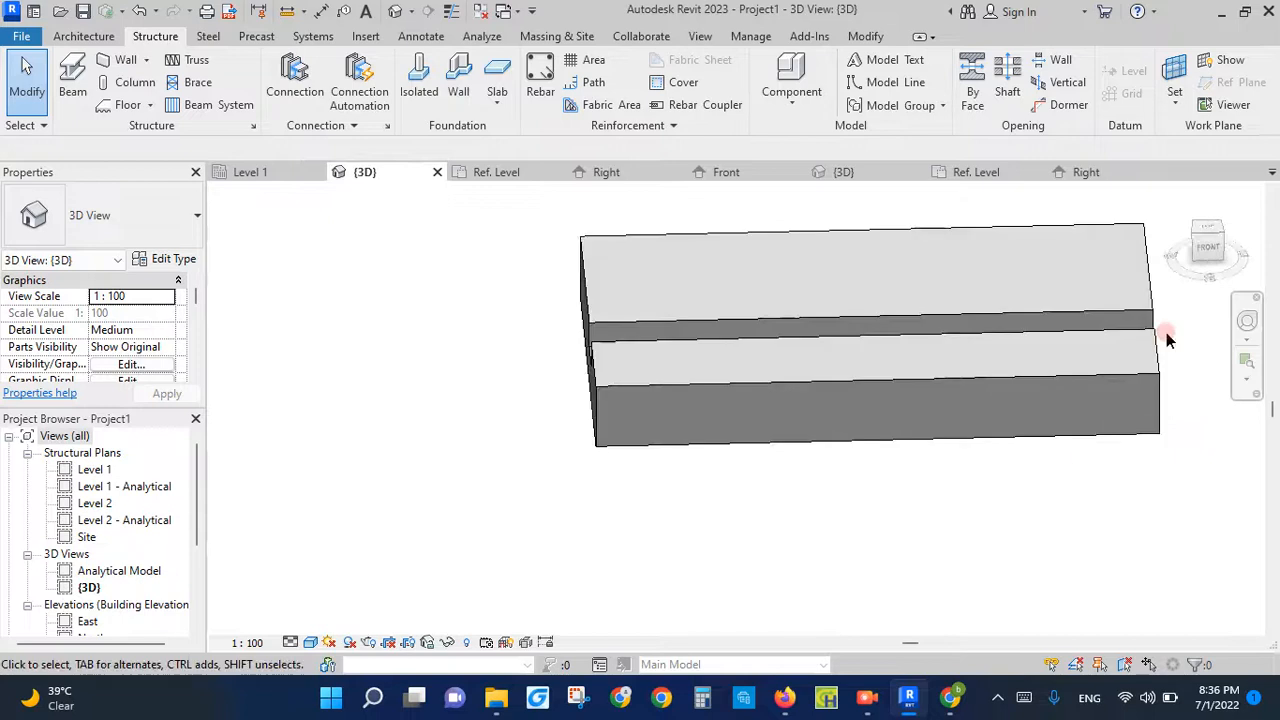
Draw a building section lengthwise through the trench in the Level 1 plan, extending past both floor edges.
double_click(98, 471)
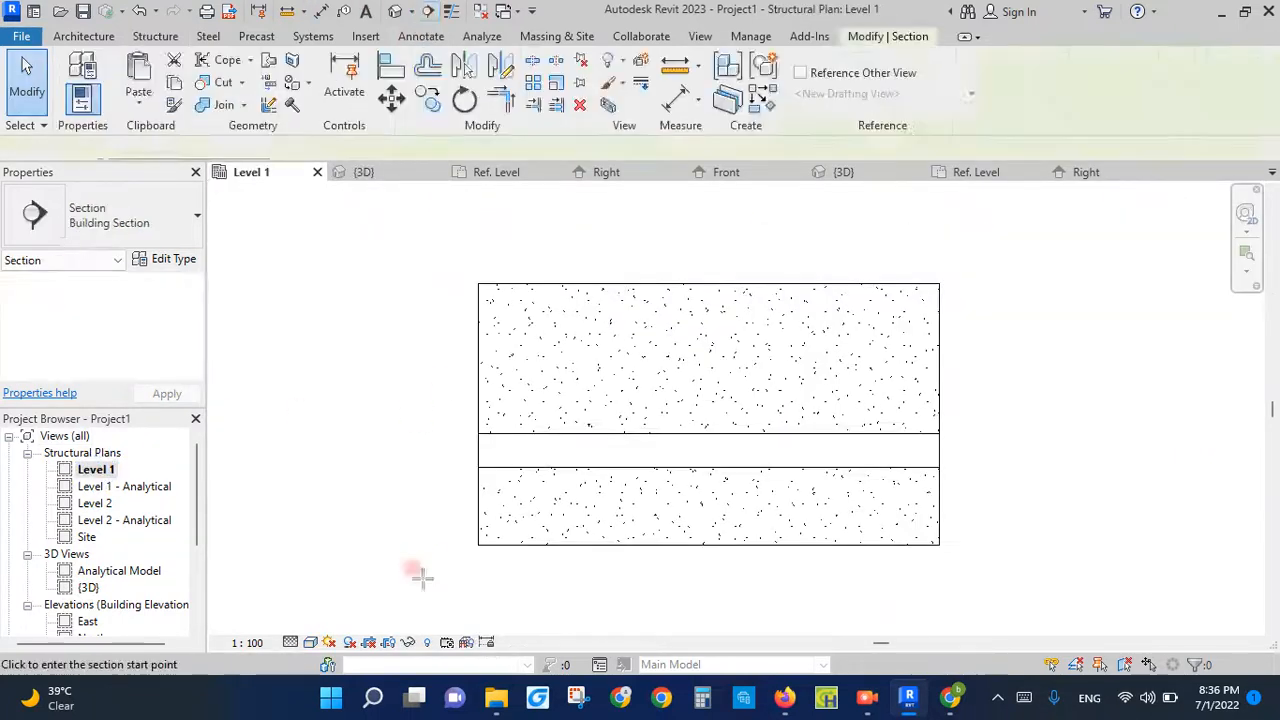
click(437, 451)
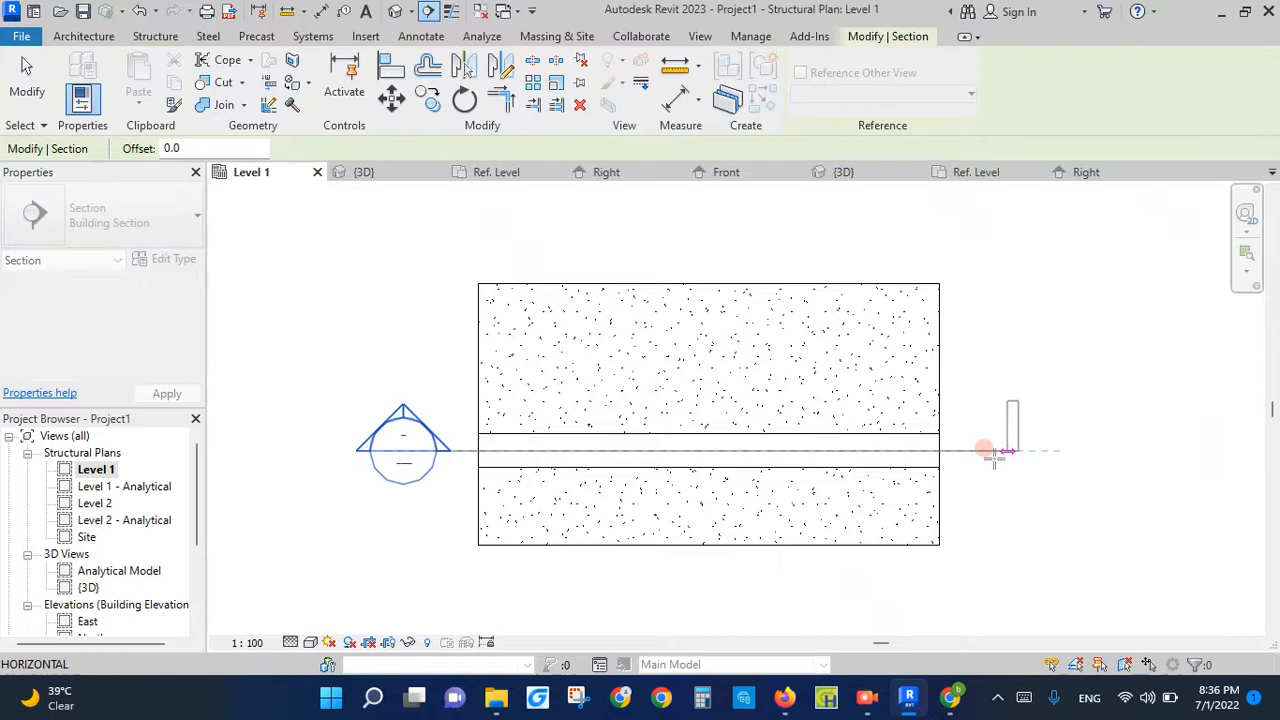
click(975, 451)
key(Escape)
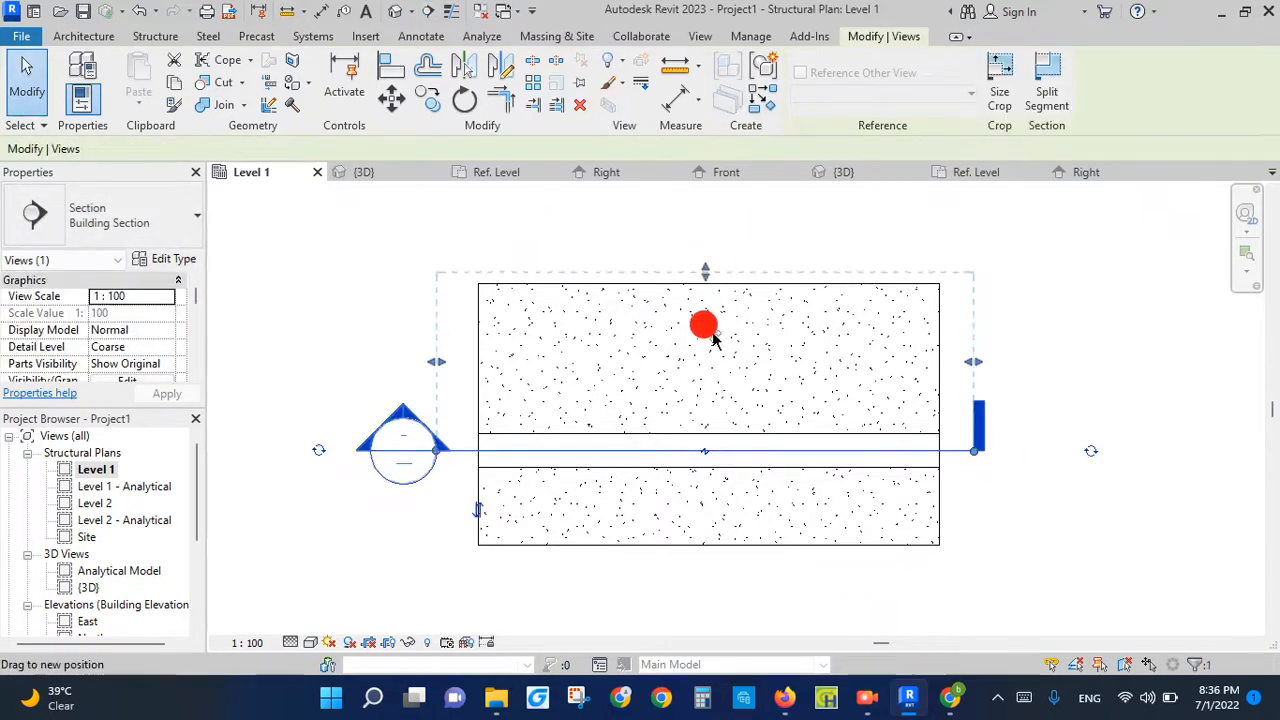
click(714, 410)
Open the new section's view and set its detail level to Fine.
right_click(455, 459)
click(558, 162)
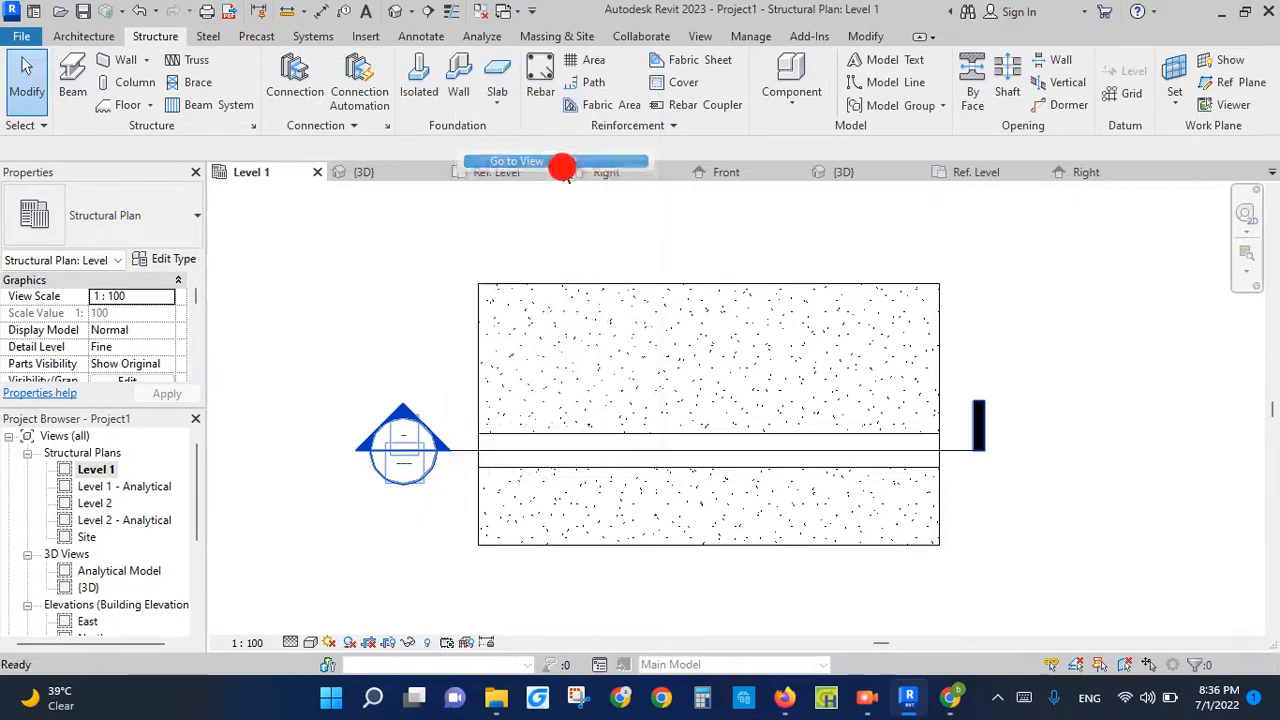
click(290, 642)
click(310, 620)
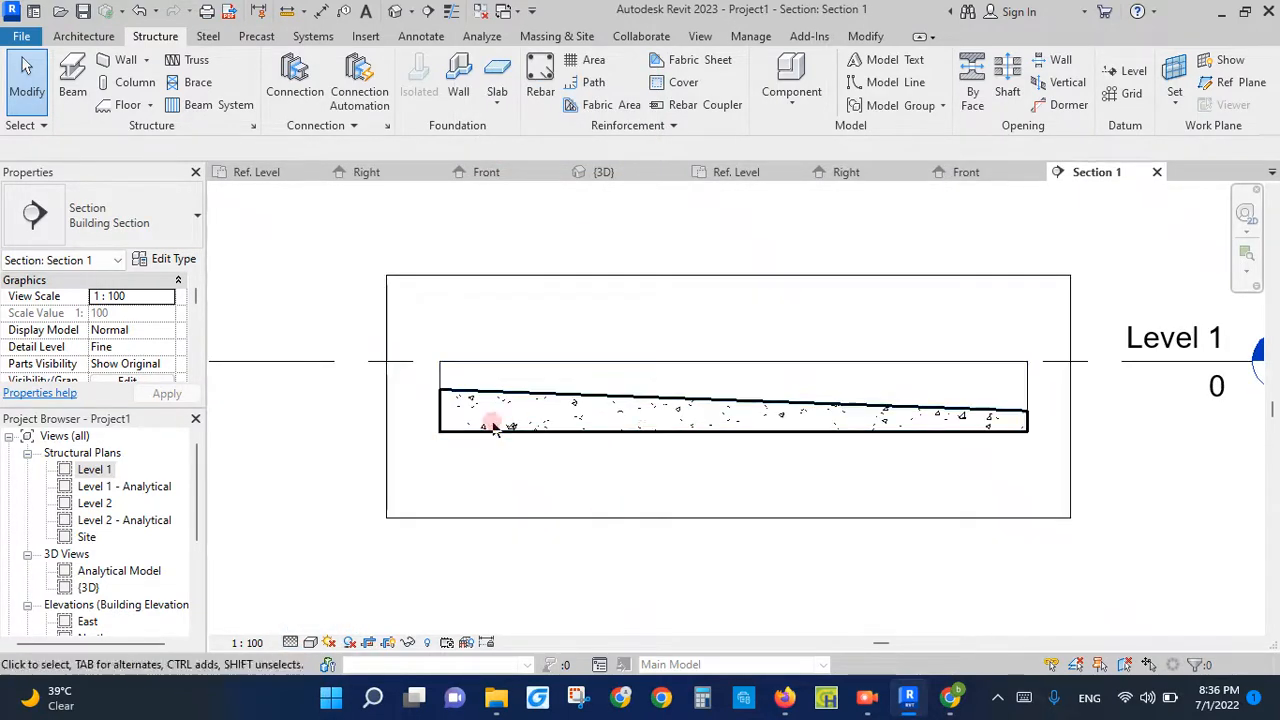